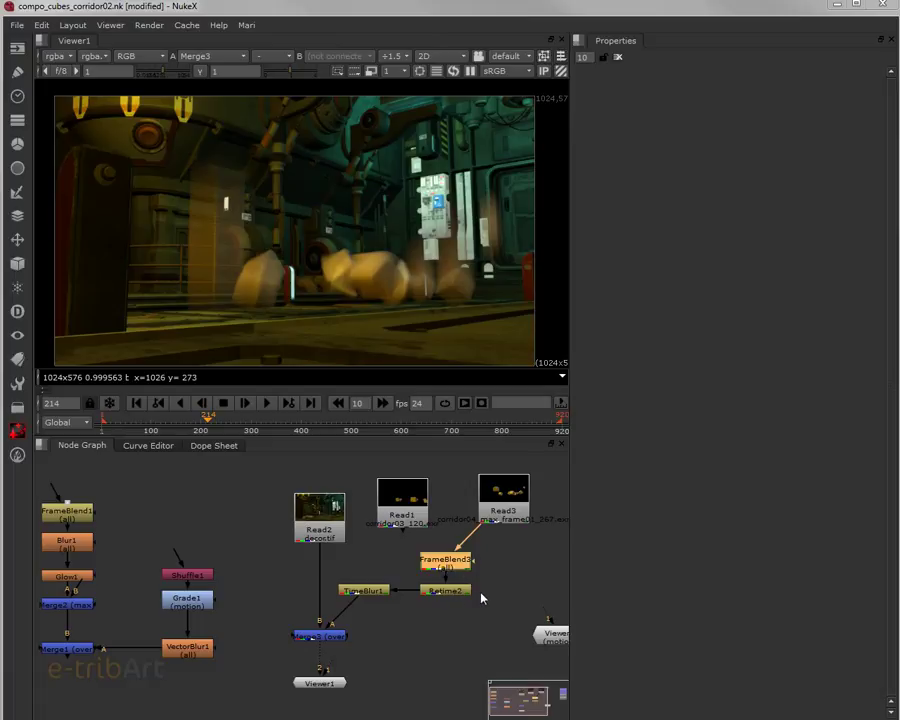
View the Read2 background image and the Read3 cube render one after the other in the viewer.
left_click(479, 598)
scroll(479, 598, "up", 5)
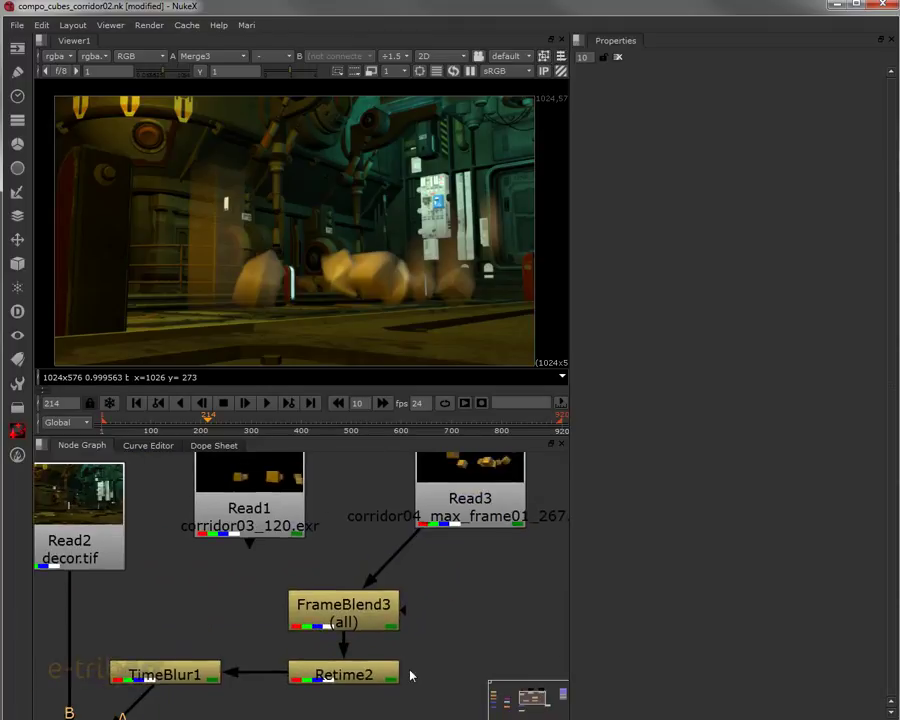
scroll(418, 659, "down", 2)
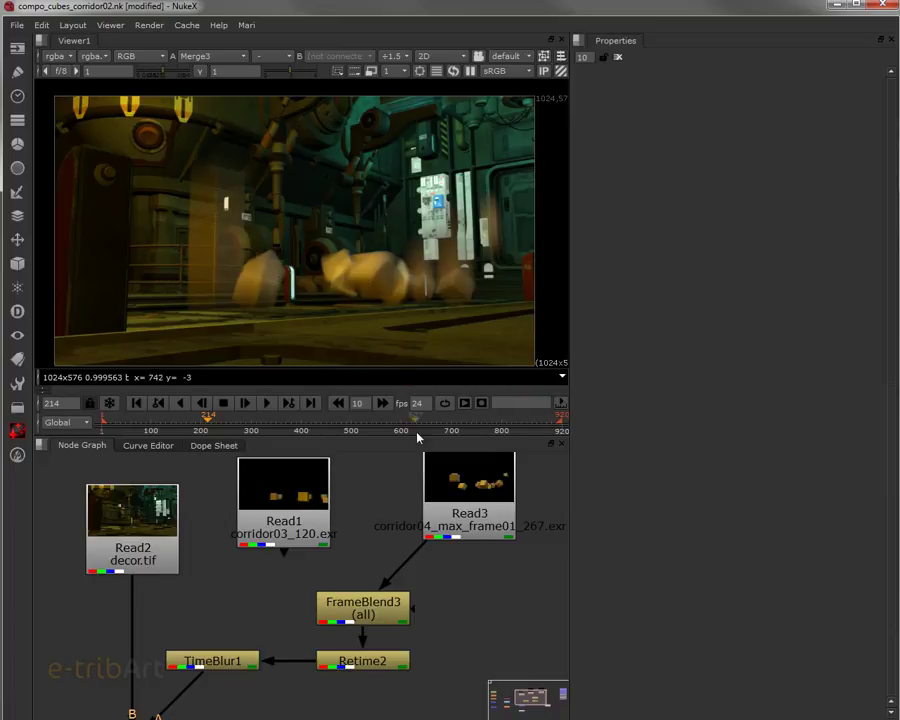
mouse_move(373, 512)
left_mouse_down()
mouse_move(387, 487)
mouse_move(387, 505)
left_mouse_up()
scroll(387, 505, "down", 2)
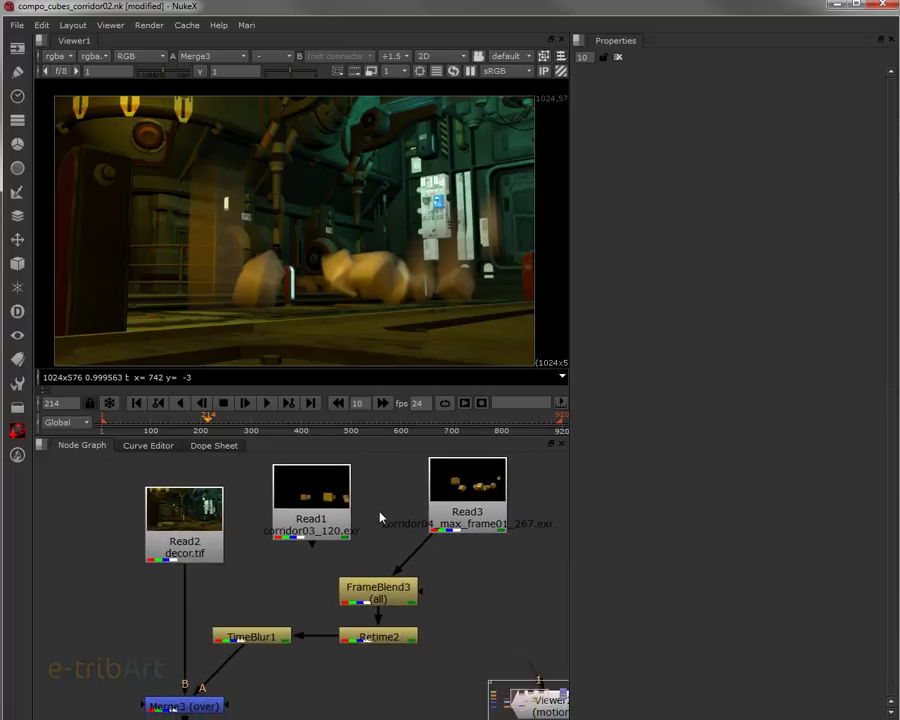
left_click(200, 513)
left_click_drag(200, 513, 200, 512)
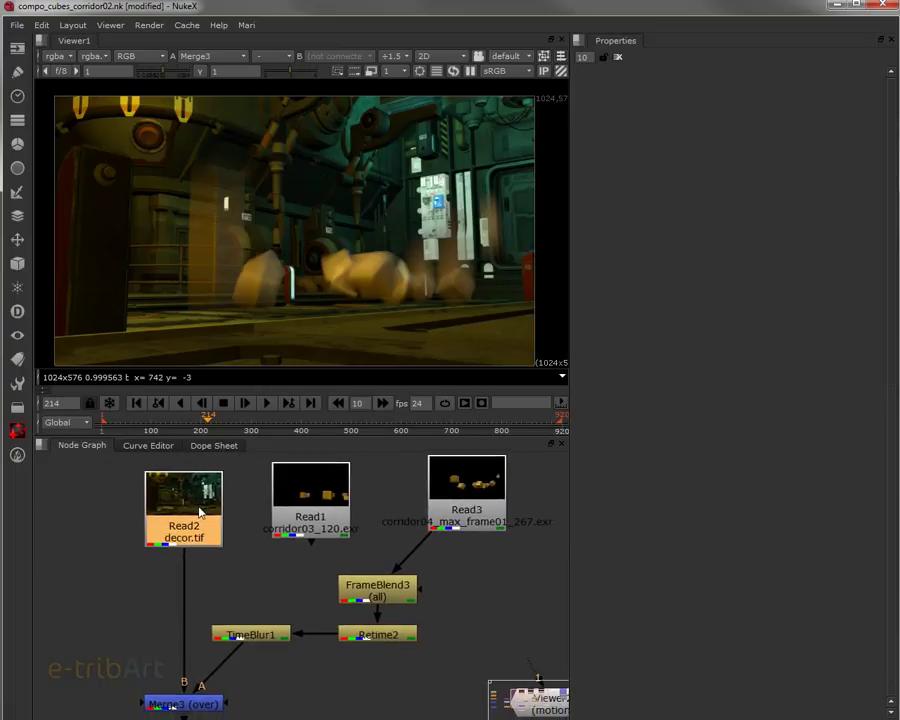
key("1")
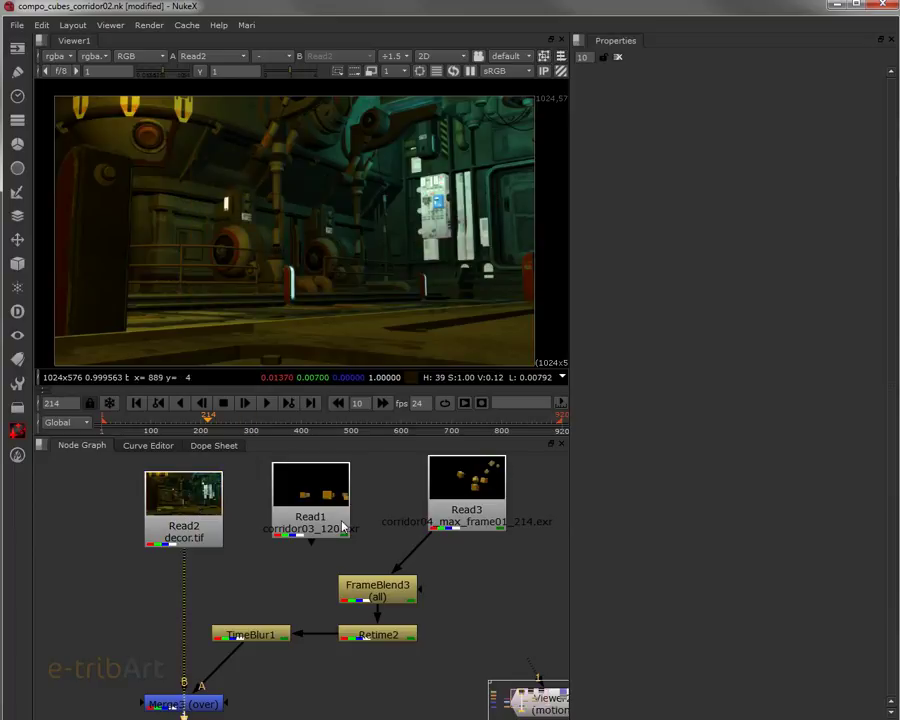
left_click(463, 505)
key("1")
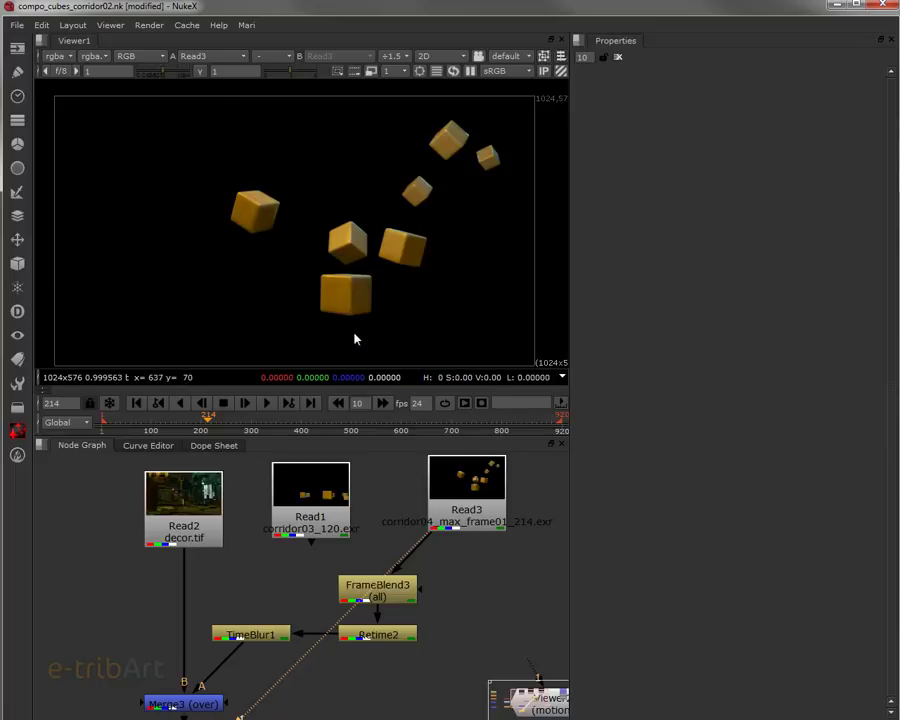
Inspect the alpha channel of the Read3 cube render and return the viewer to RGB.
left_click(212, 57)
left_click(209, 58)
left_click(158, 58)
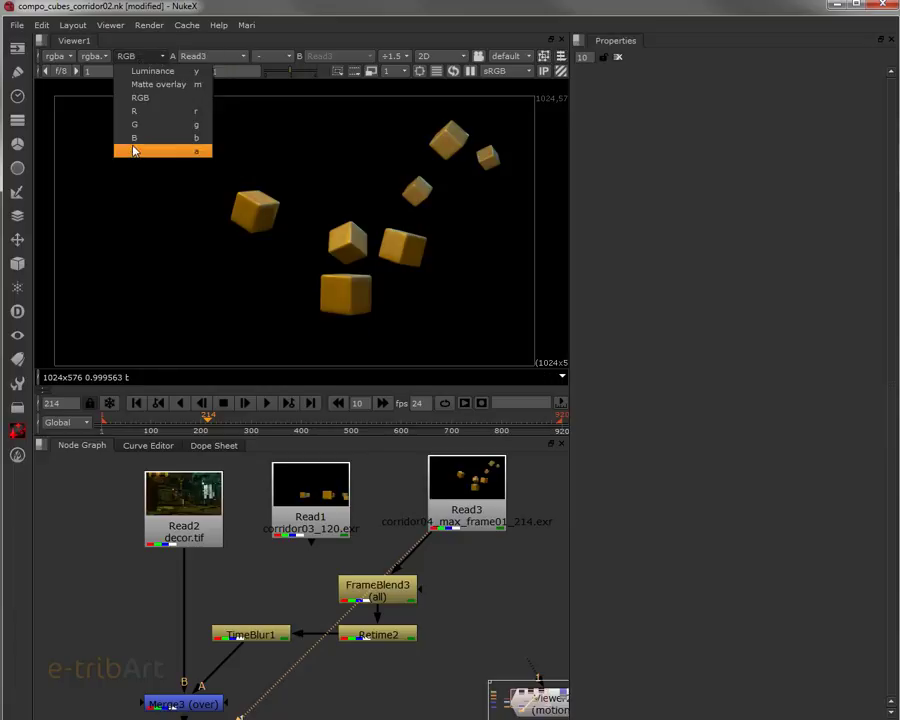
left_click(134, 150)
left_click(141, 57)
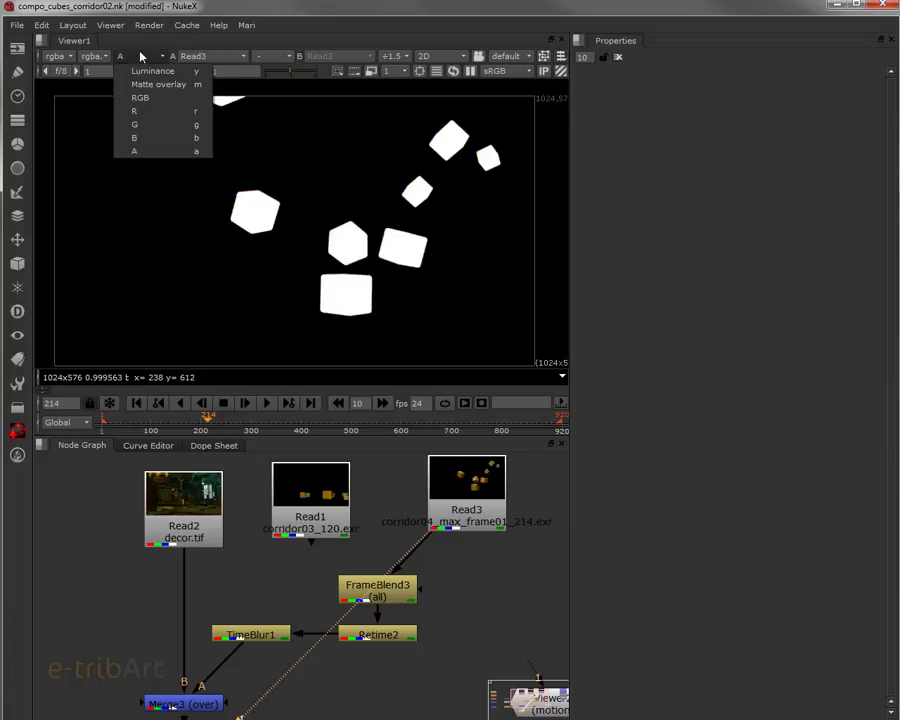
left_click(139, 98)
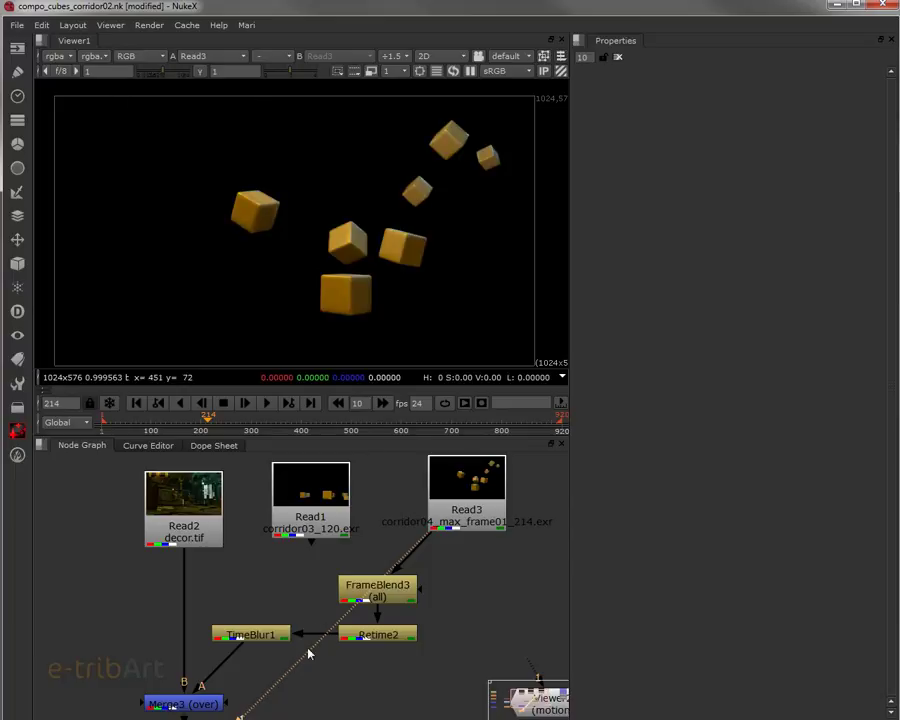
Disable the FrameBlend3, Retime2 and TimeBlur1 nodes and display the Merge3 composite in the viewer.
left_click_drag(238, 694, 243, 652)
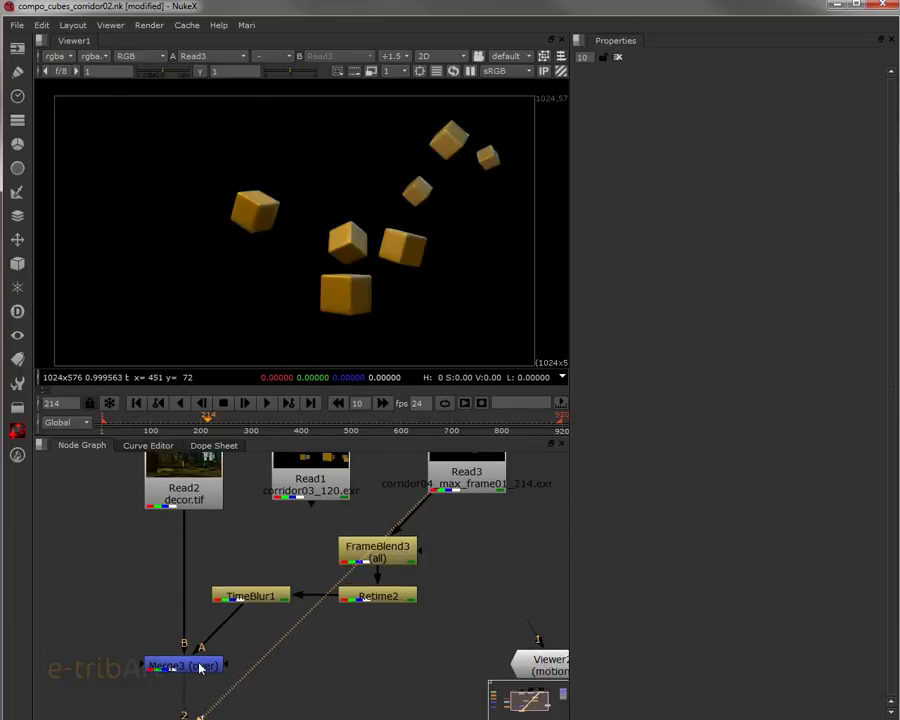
left_click(209, 668)
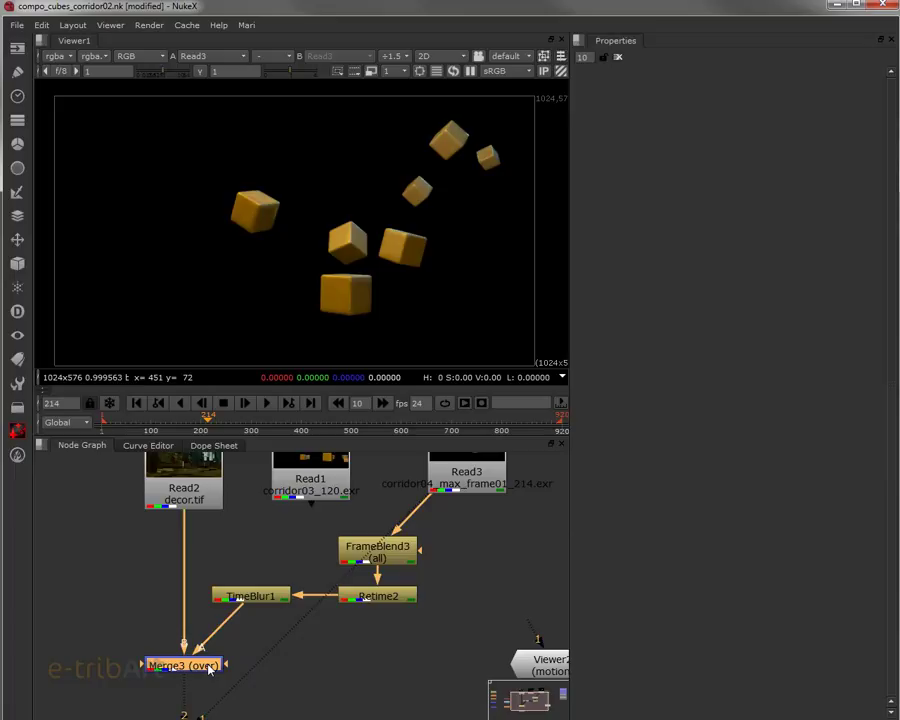
left_click(350, 549)
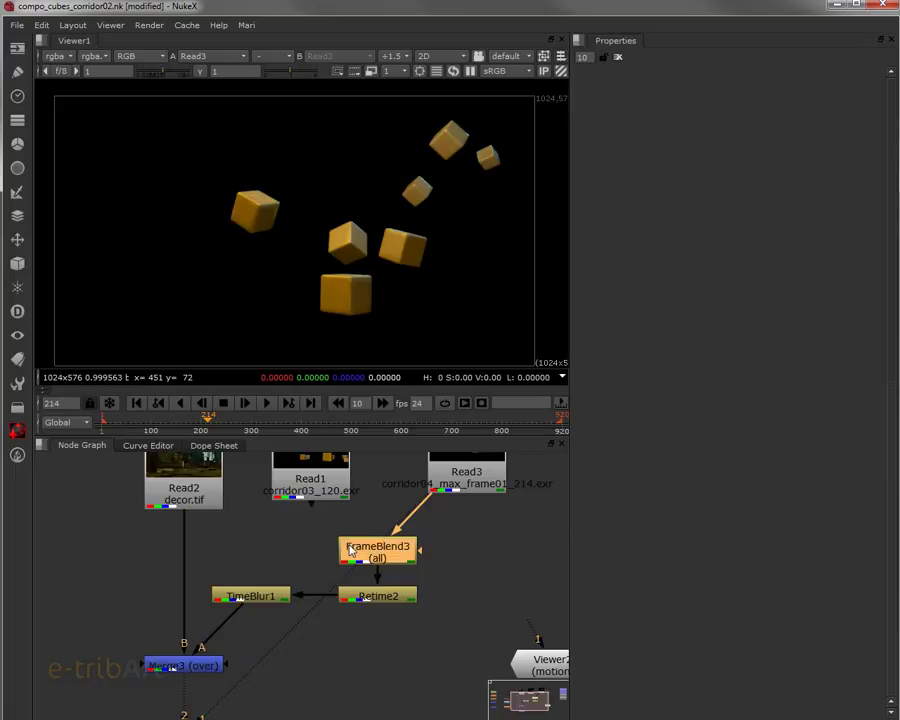
key("d")
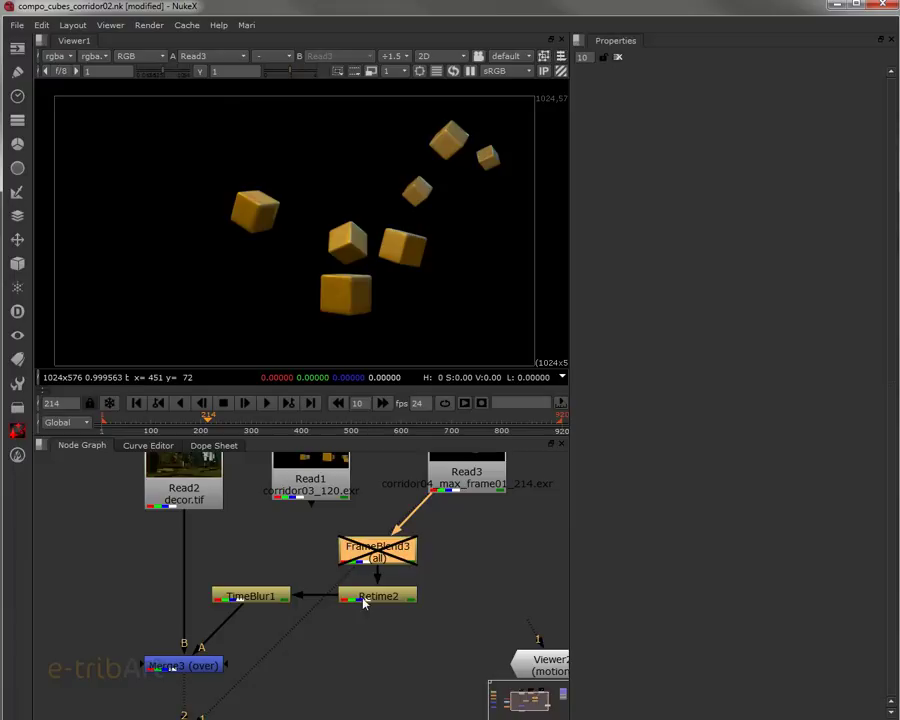
left_click(362, 594)
key("d")
left_click(262, 598)
key("d")
left_click(193, 667)
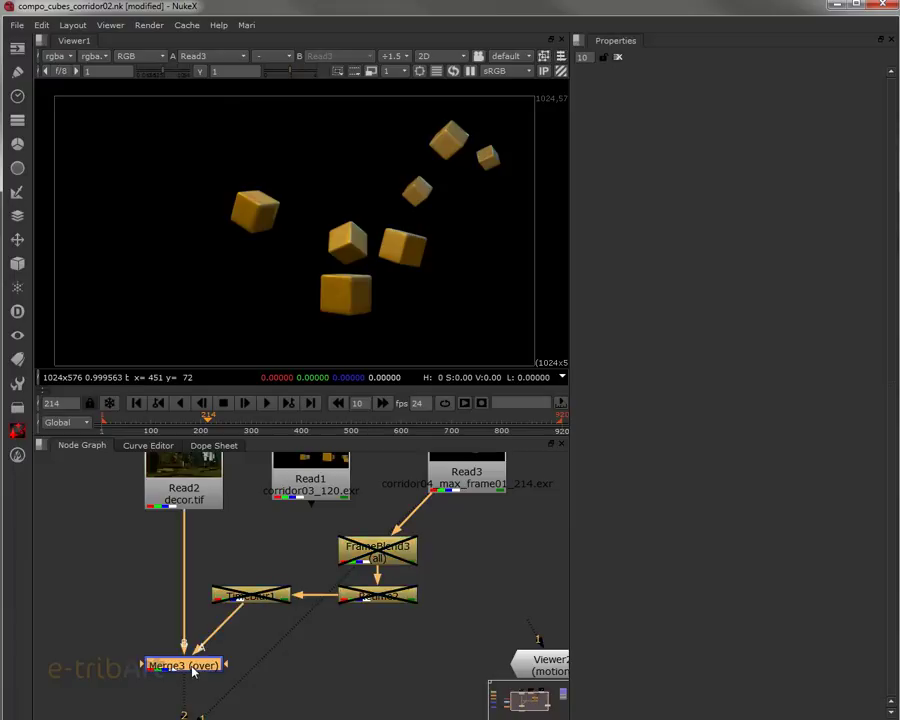
key("1")
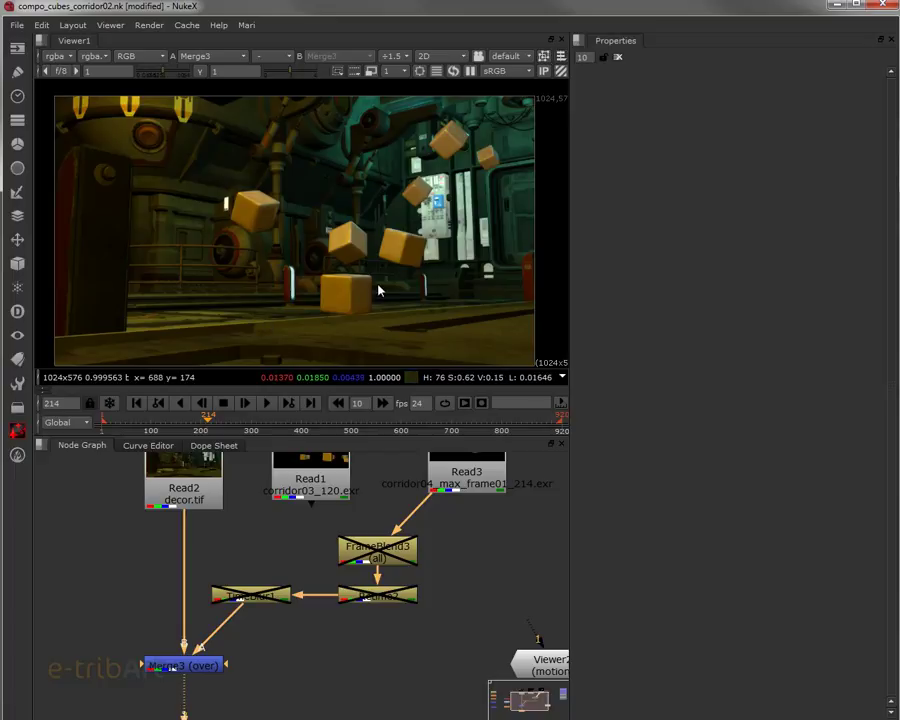
Re-enable the Retime2 node and open its properties.
left_click_drag(460, 534, 464, 556)
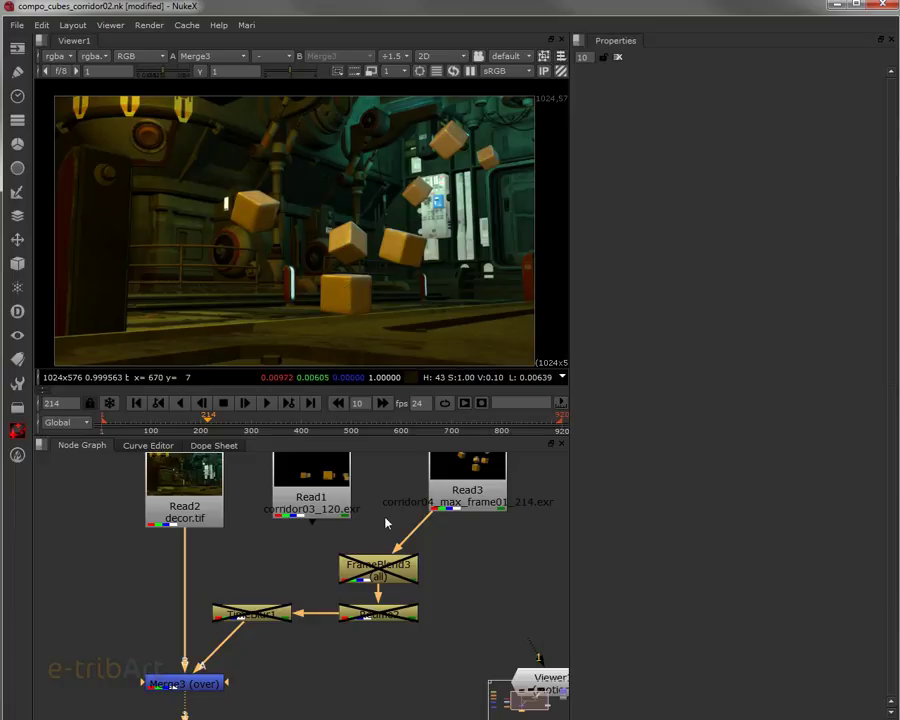
left_click(397, 614)
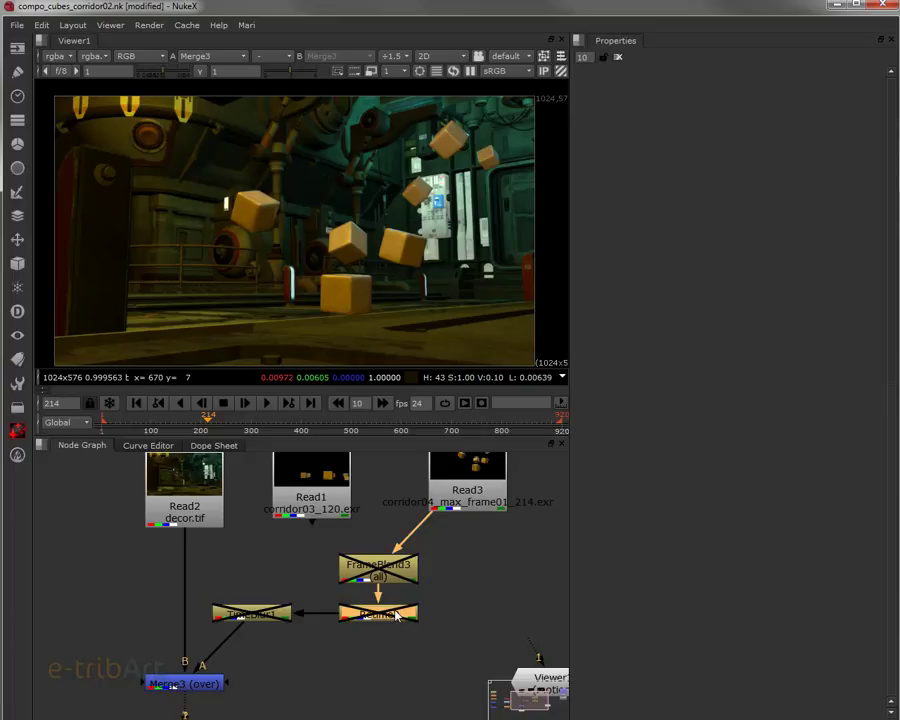
key("d")
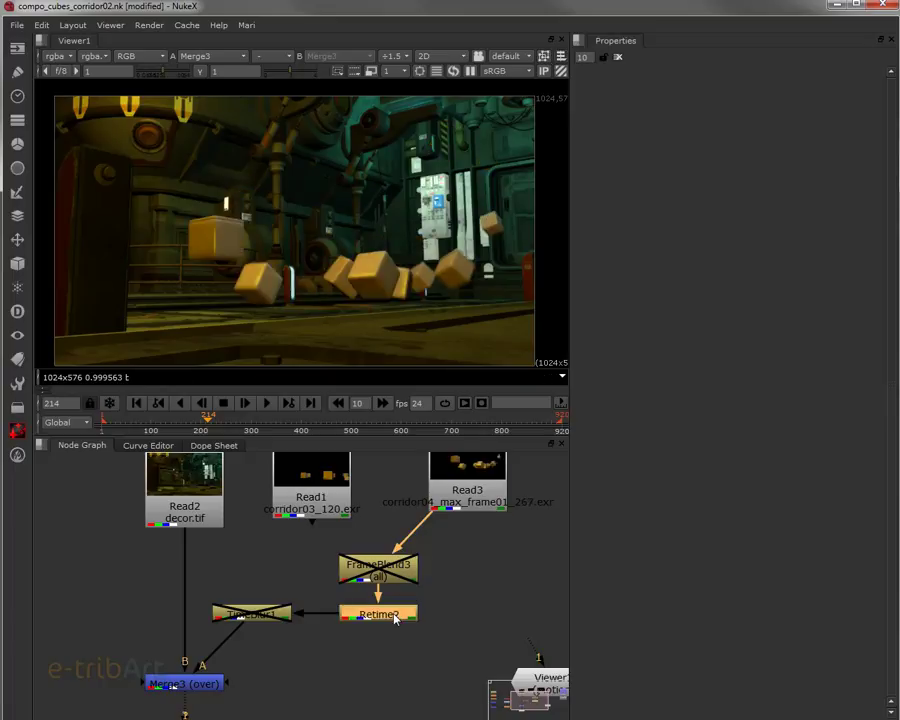
double_click(395, 616)
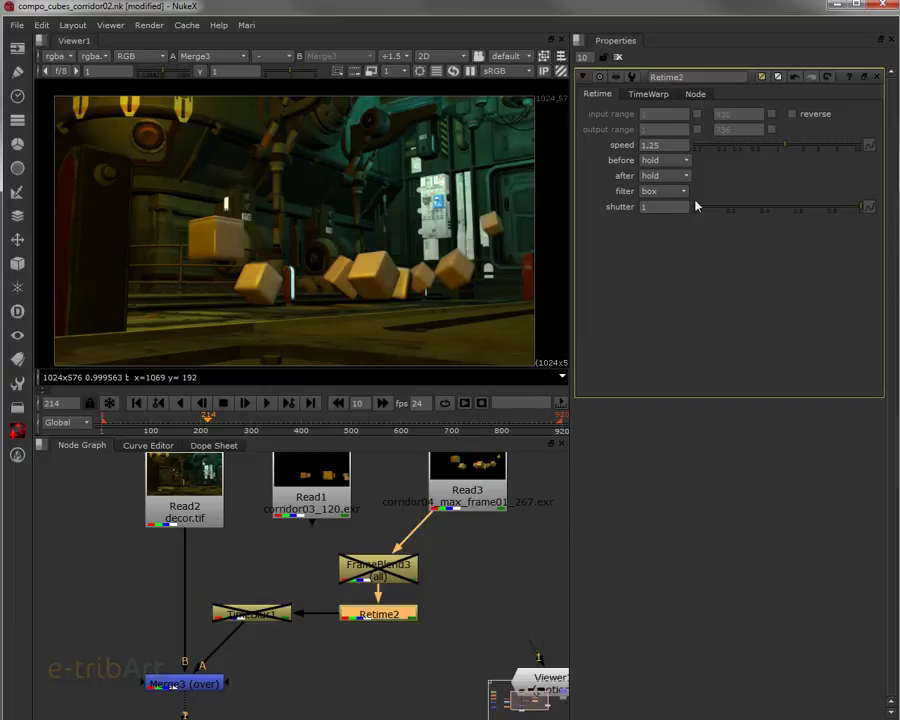
Try Retime2 speeds of 0.31, 0.62, 0.78, 1, 1.55 and 0.43 on the cube animation.
left_click_drag(786, 150, 737, 156)
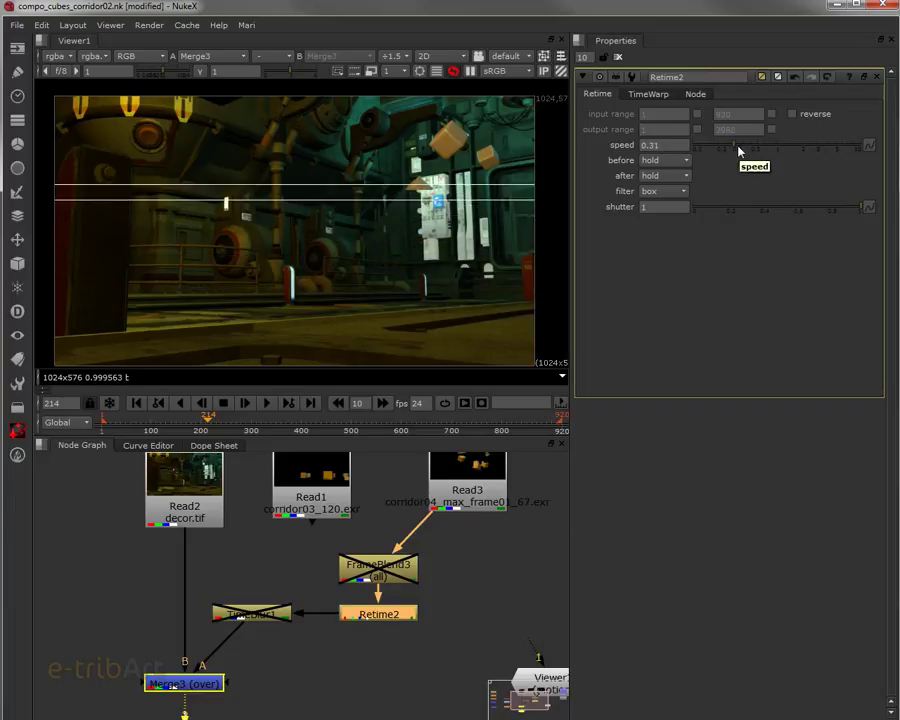
left_click_drag(739, 150, 760, 150)
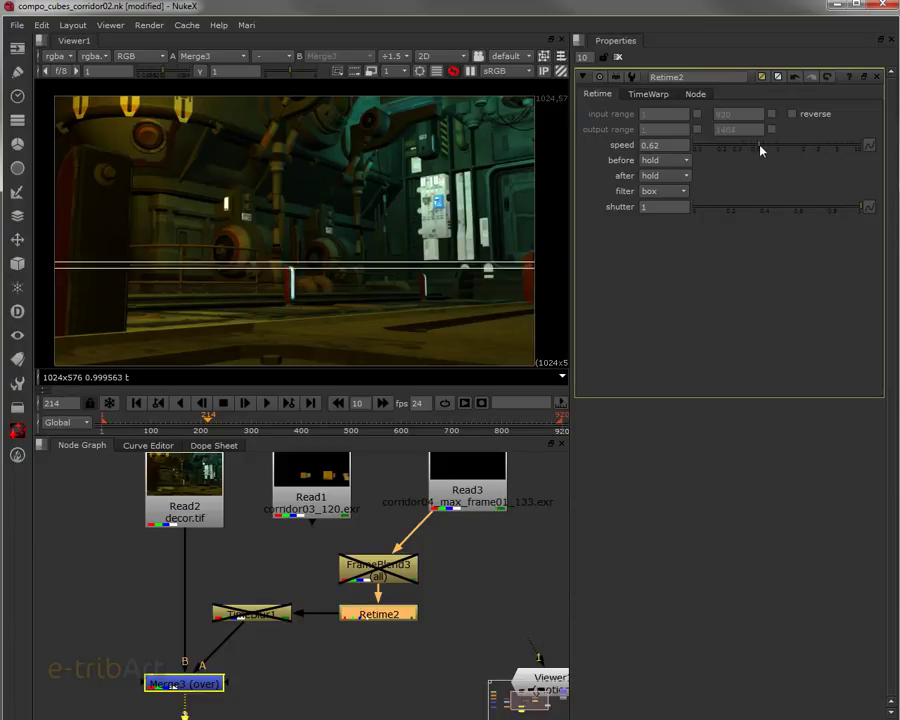
left_click_drag(760, 150, 769, 150)
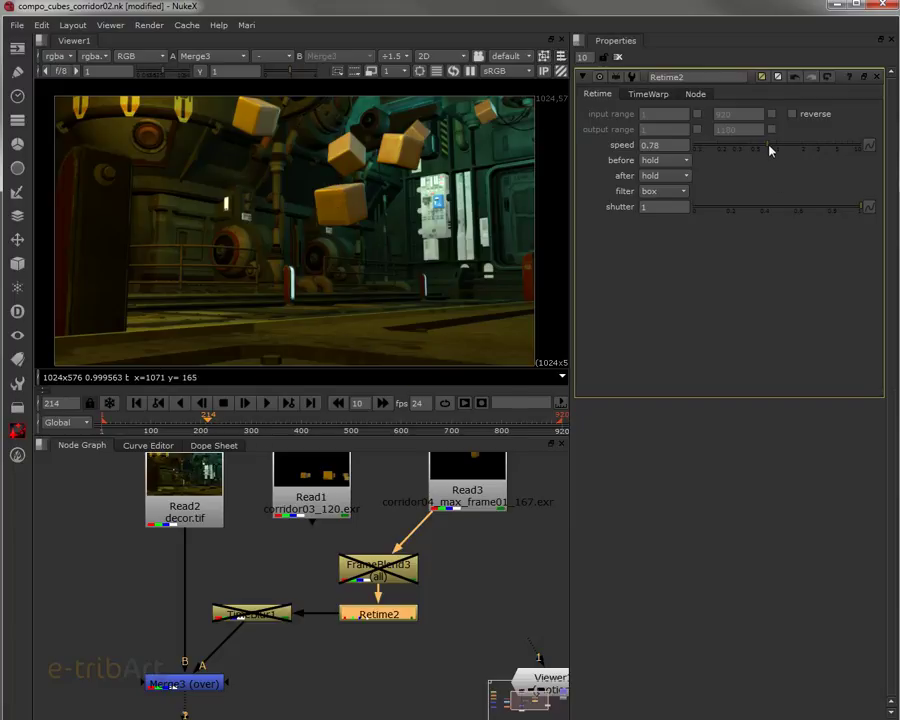
left_click_drag(769, 148, 777, 148)
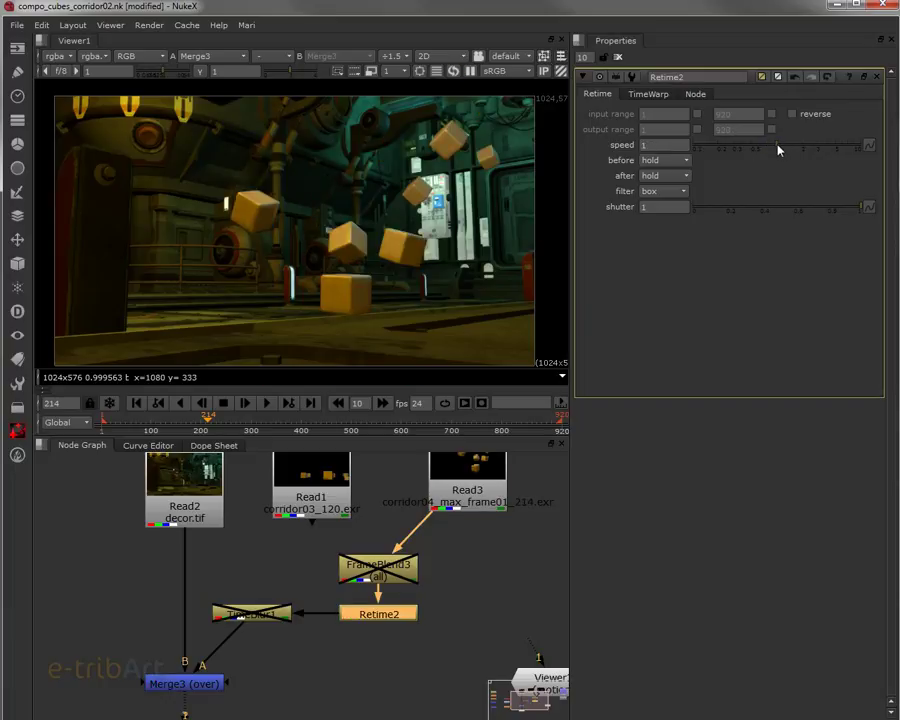
left_click_drag(779, 149, 795, 152)
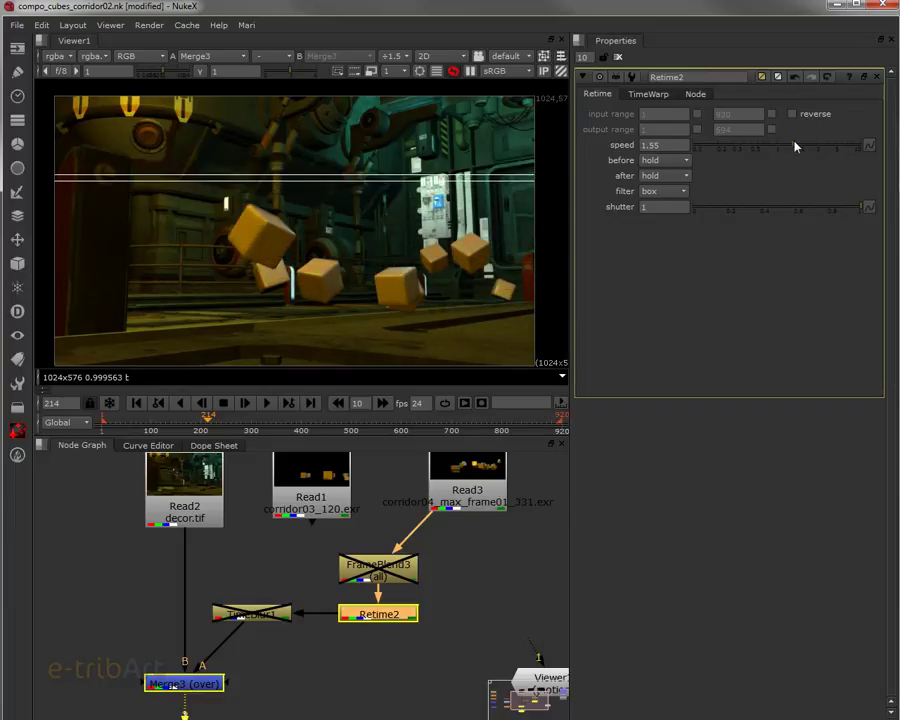
left_click_drag(792, 147, 746, 149)
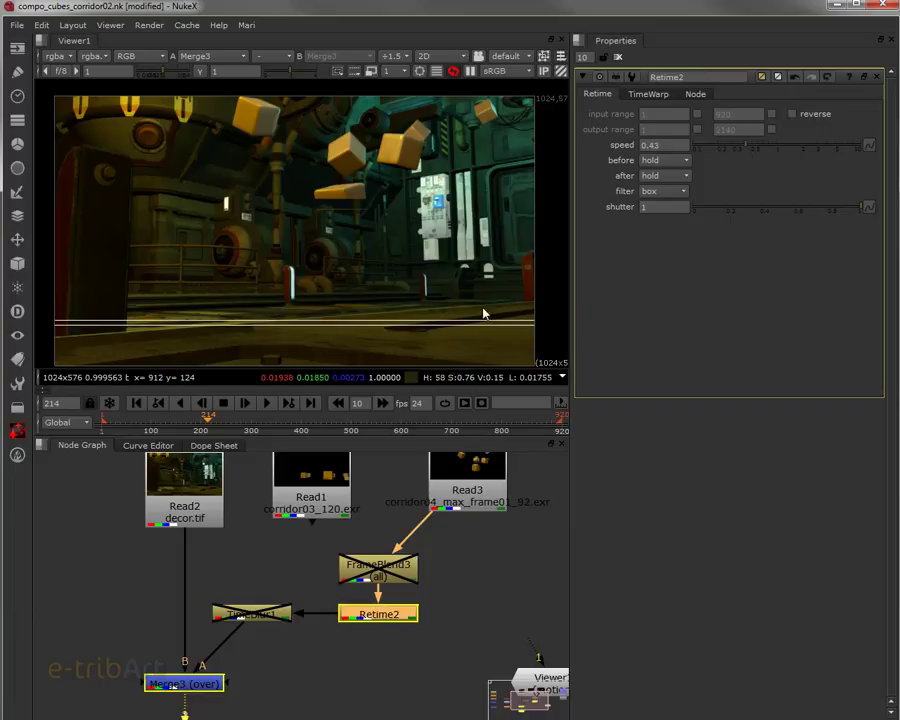
Start playback of the sequence and set the Retime2 speed to 1.
left_click(268, 403)
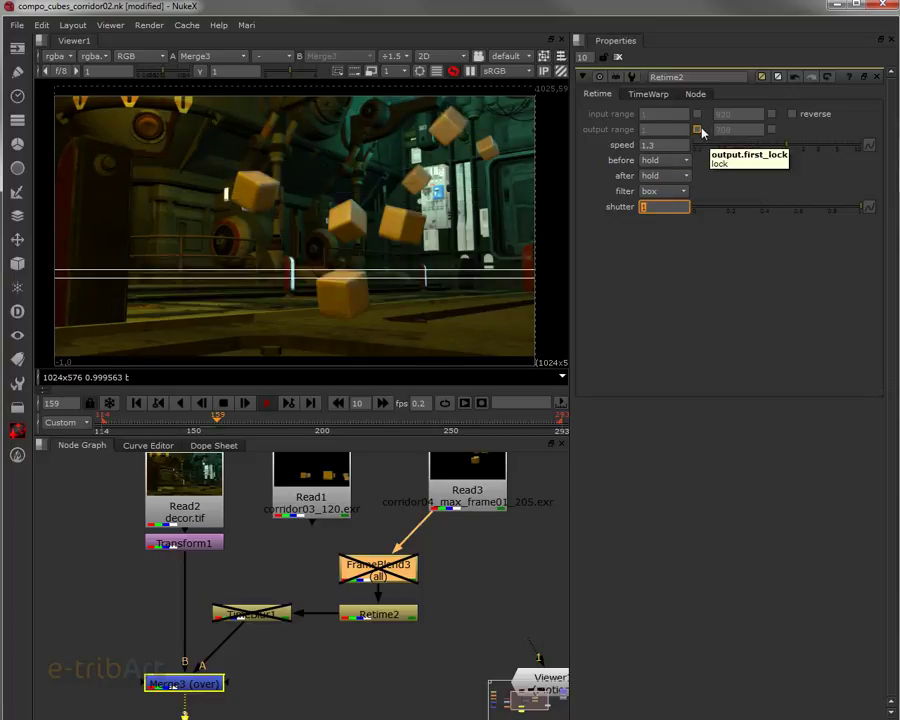
left_click(663, 145)
type("1")
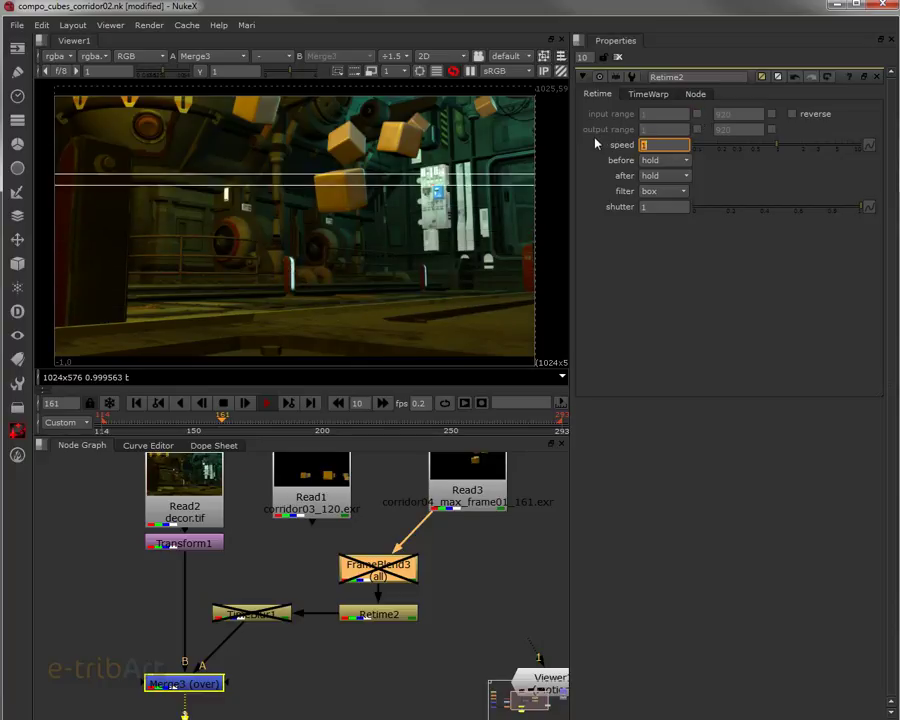
Lock the first and last frames of both the input and output ranges in Retime2.
left_click(697, 115)
left_click(771, 115)
left_click(697, 130)
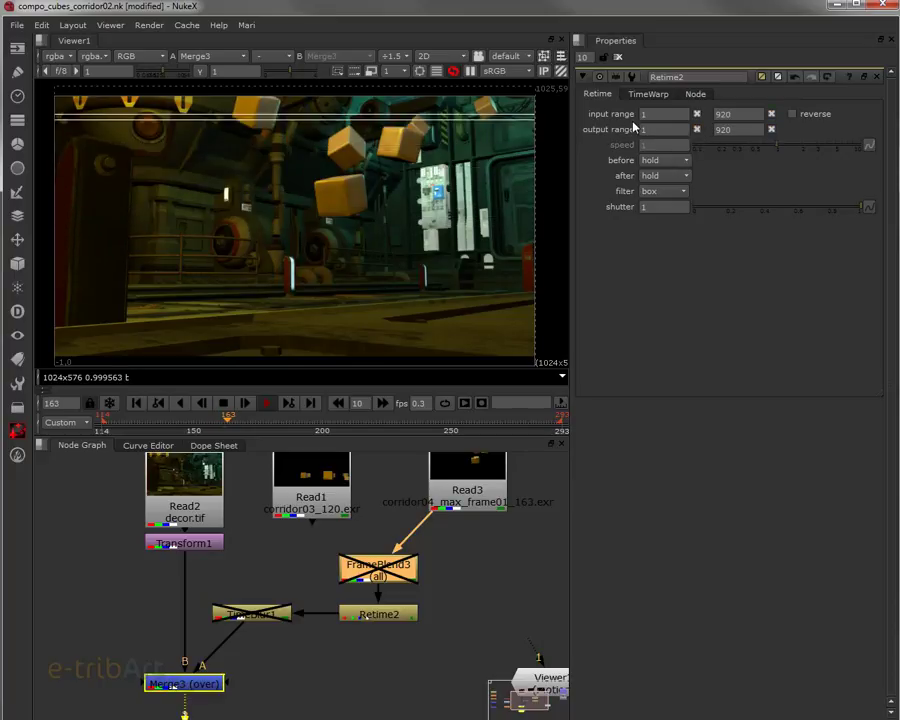
Set the last frame of the Retime2 output range to 460.
key("Tab")
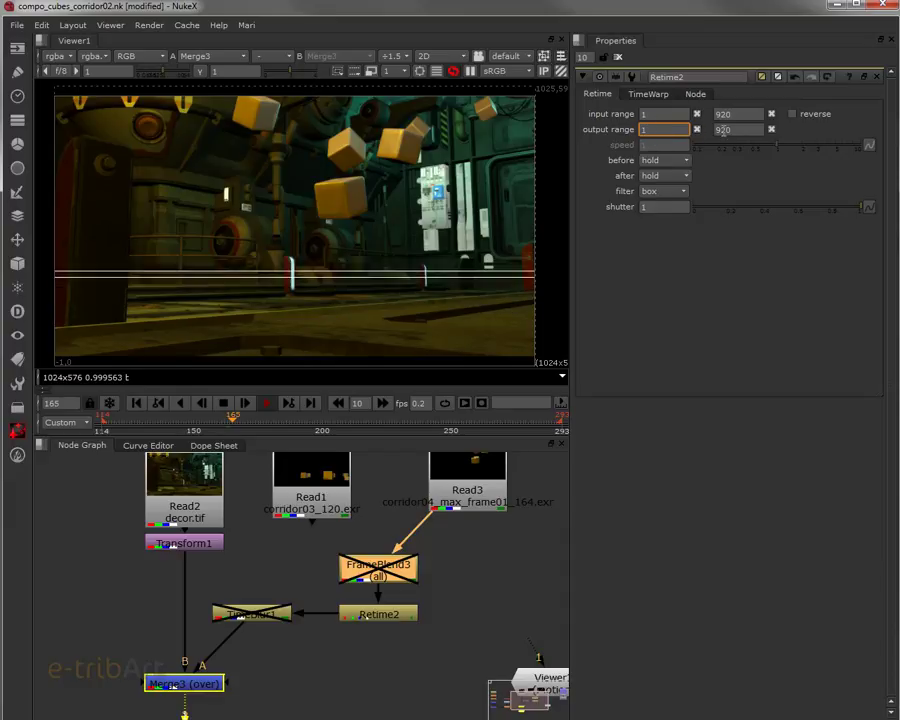
key("Tab")
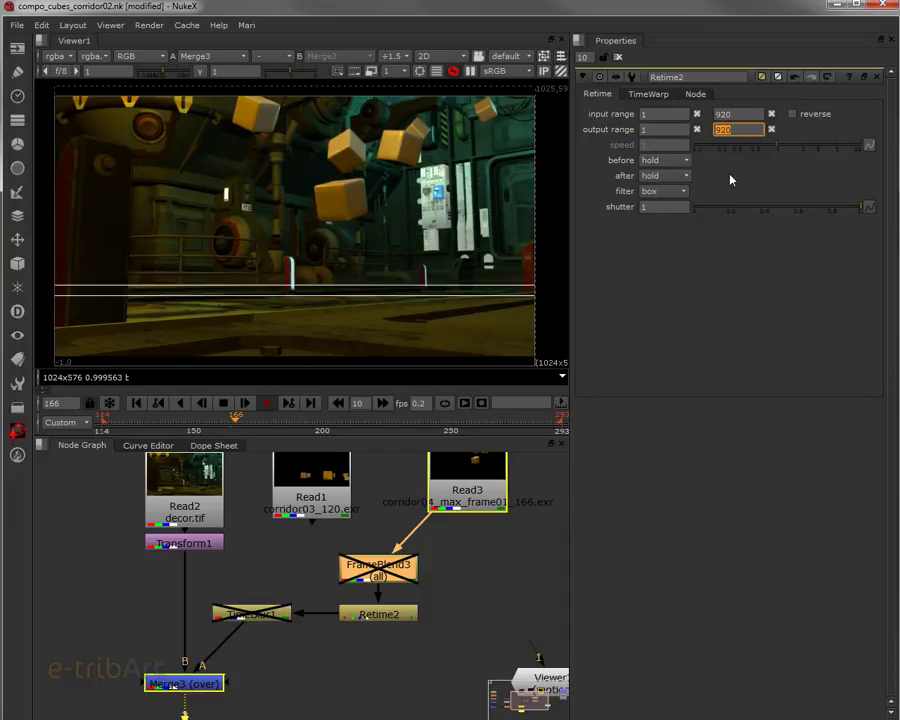
type("460")
key("Return")
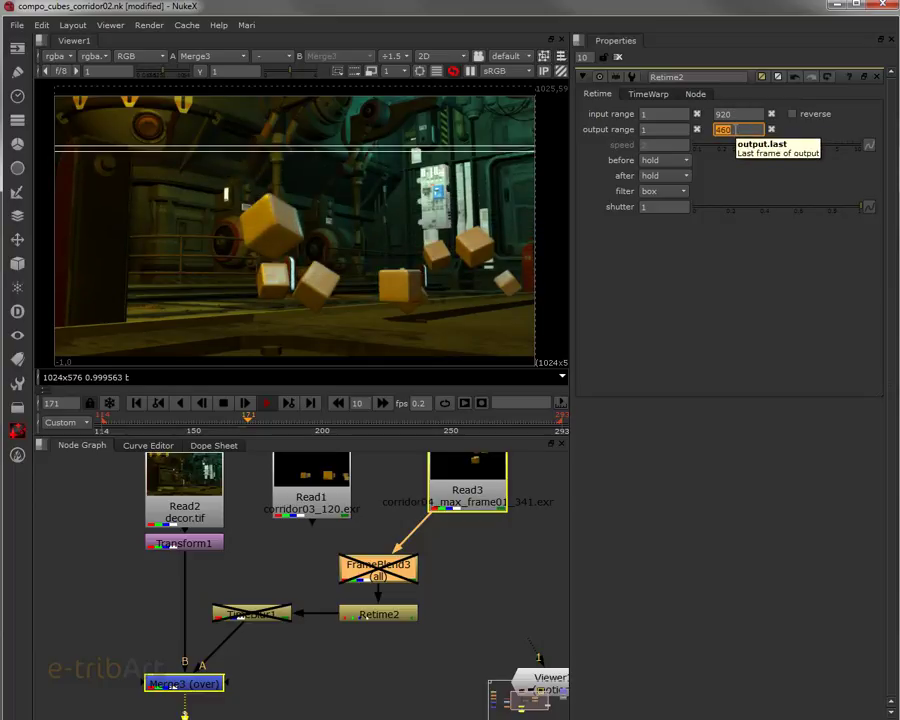
Set the last frame of the Retime2 output range to 1840 and unlock the input and output ranges.
left_click(737, 130)
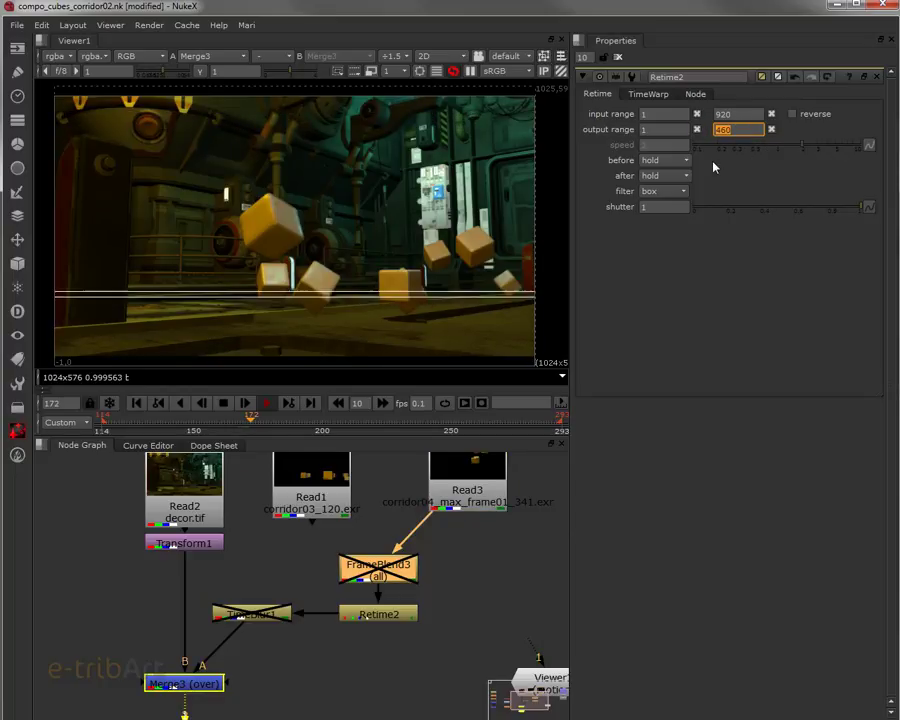
type("1840")
key("Return")
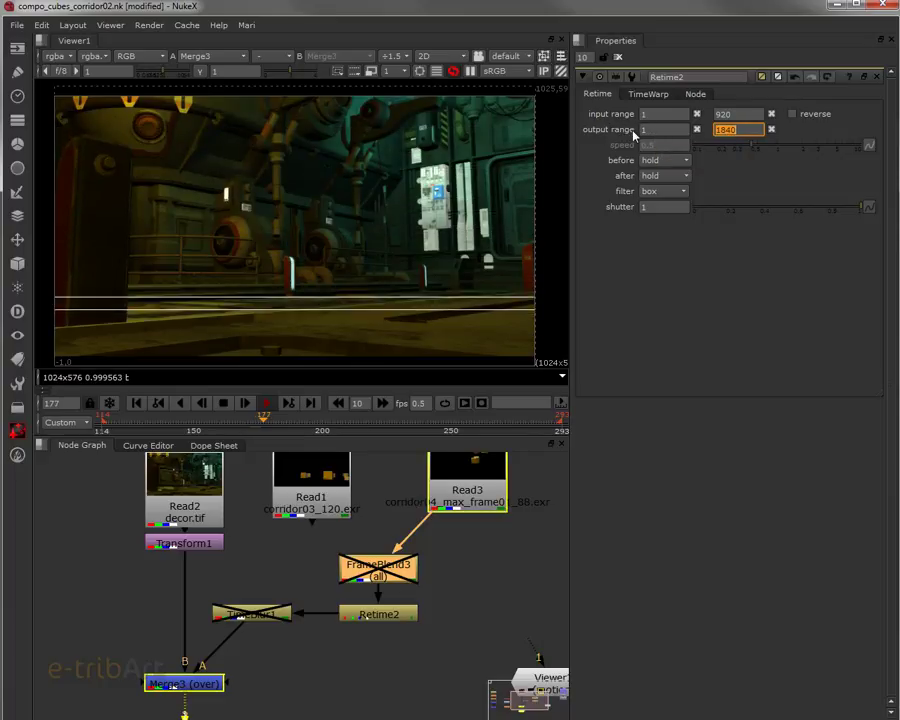
left_click(656, 207)
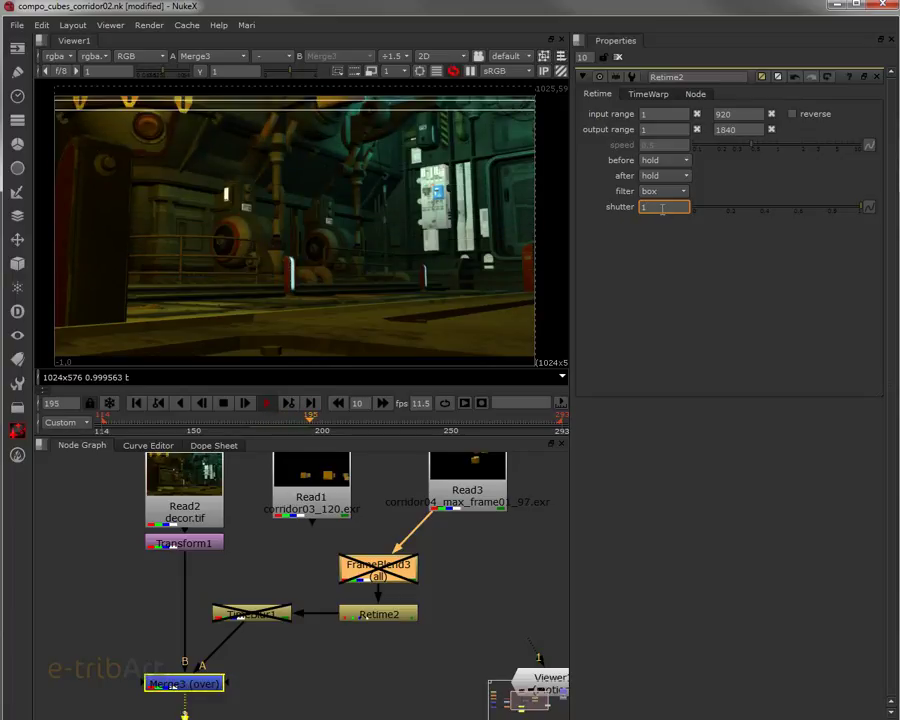
left_click(697, 129)
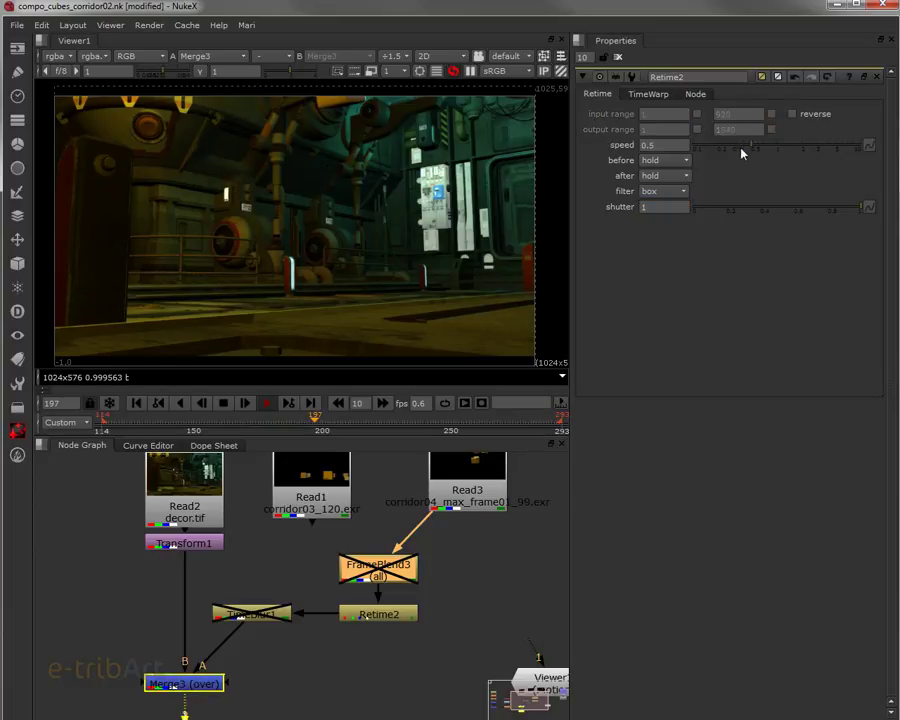
Set the Retime2 speed to 1.2 and its shutter to 0.5.
left_click(780, 148)
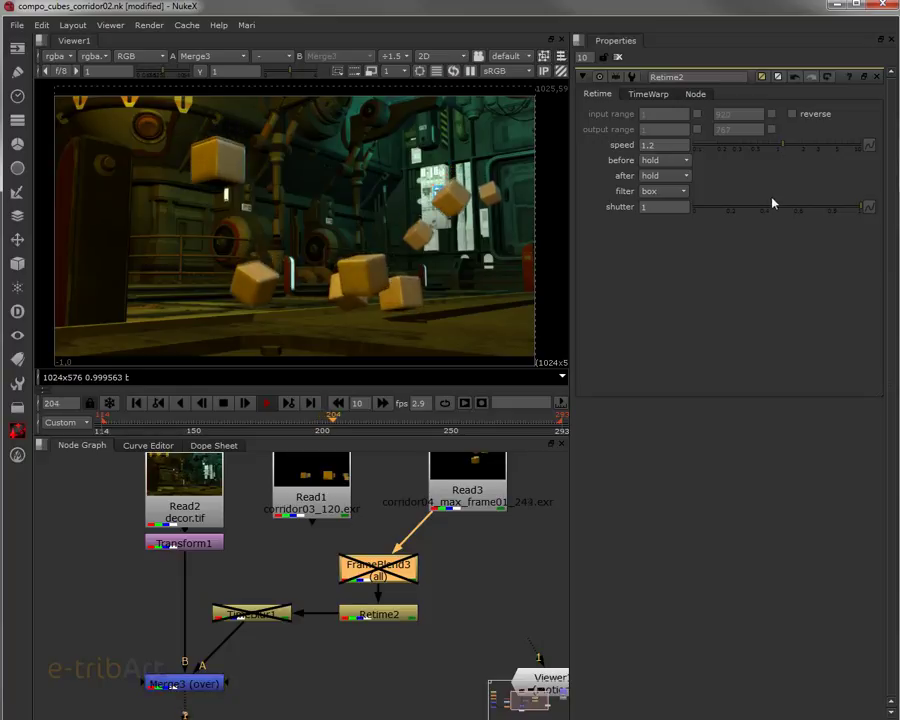
left_click(652, 206)
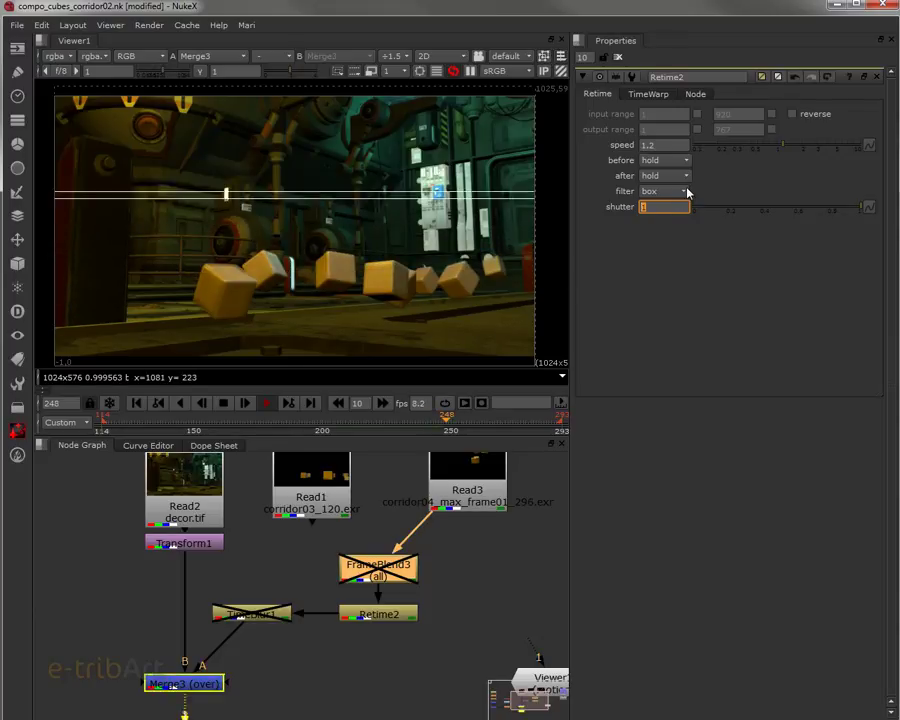
type("0.5")
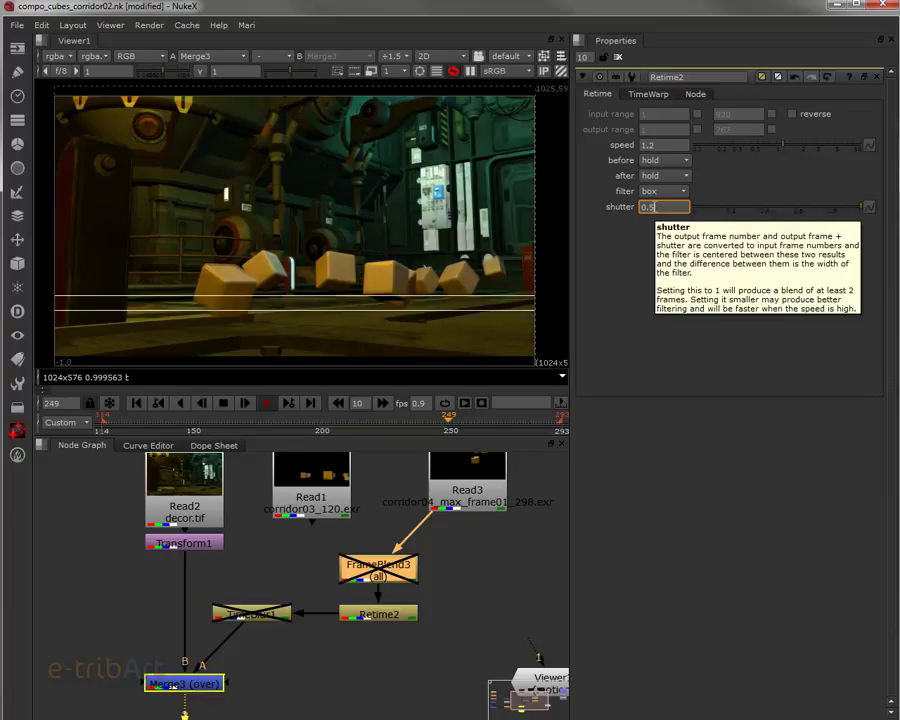
key("Return")
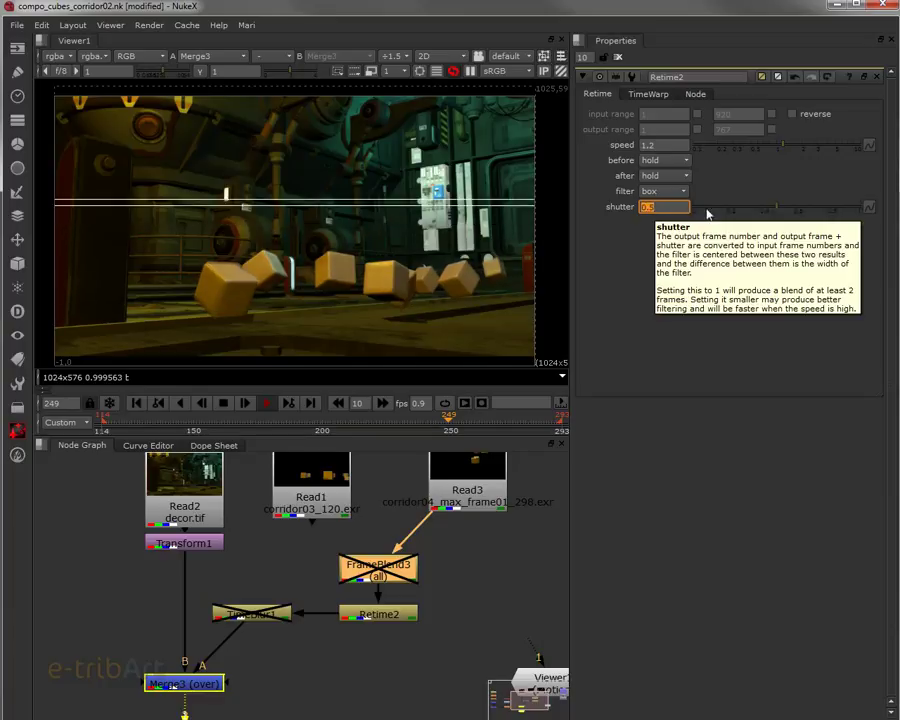
Lower the Retime2 shutter to about 0.215, and raise it back to 1.
left_click_drag(777, 212, 730, 212)
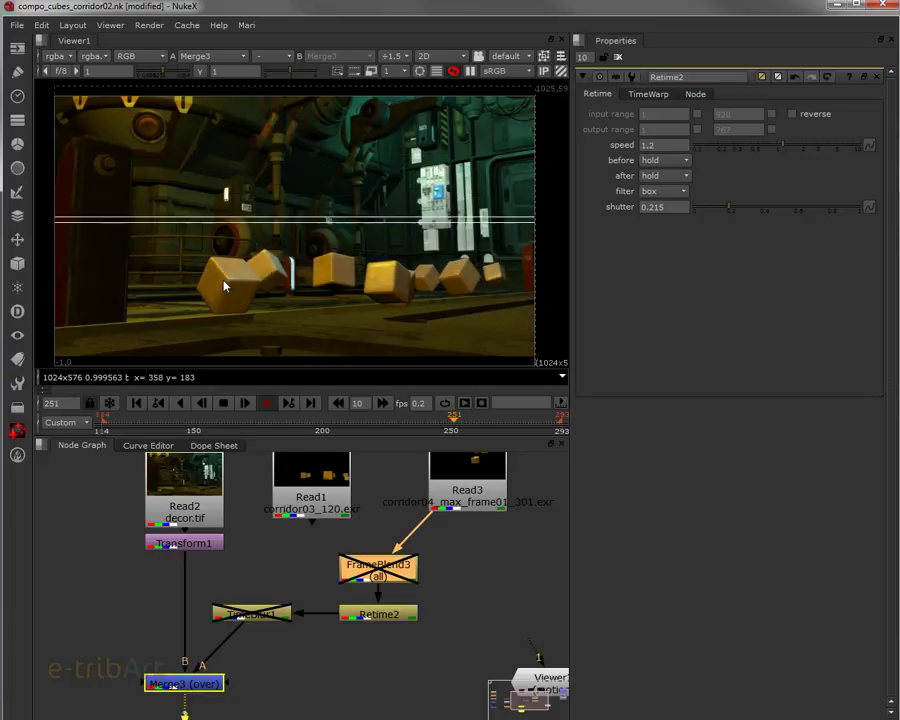
left_click(738, 210)
left_click_drag(742, 211, 808, 215)
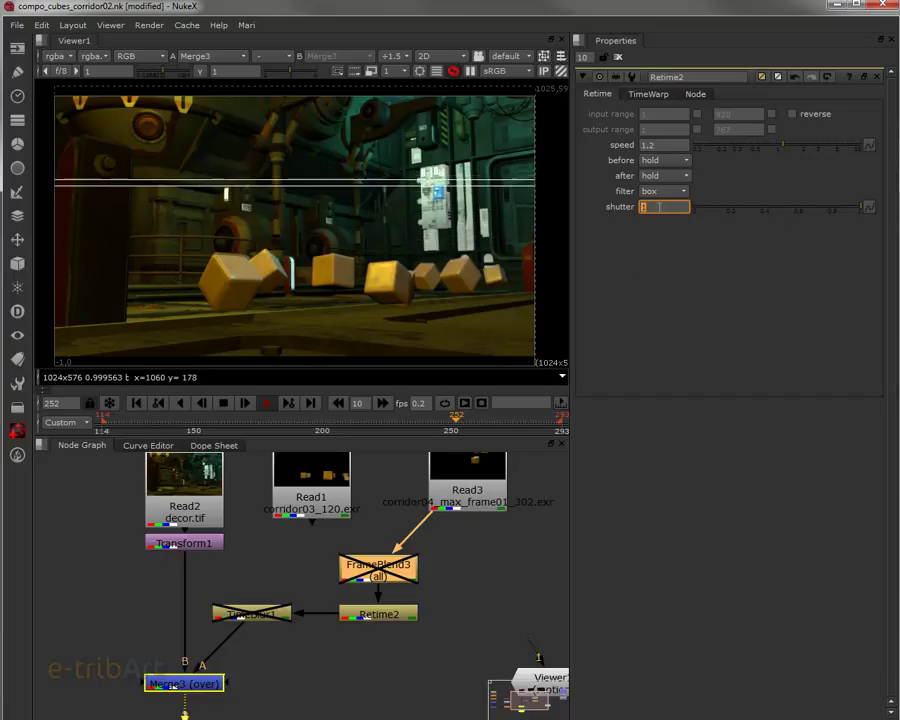
Try Retime2 shutter values of 2 and 3, and set the shutter to 1.
type("2")
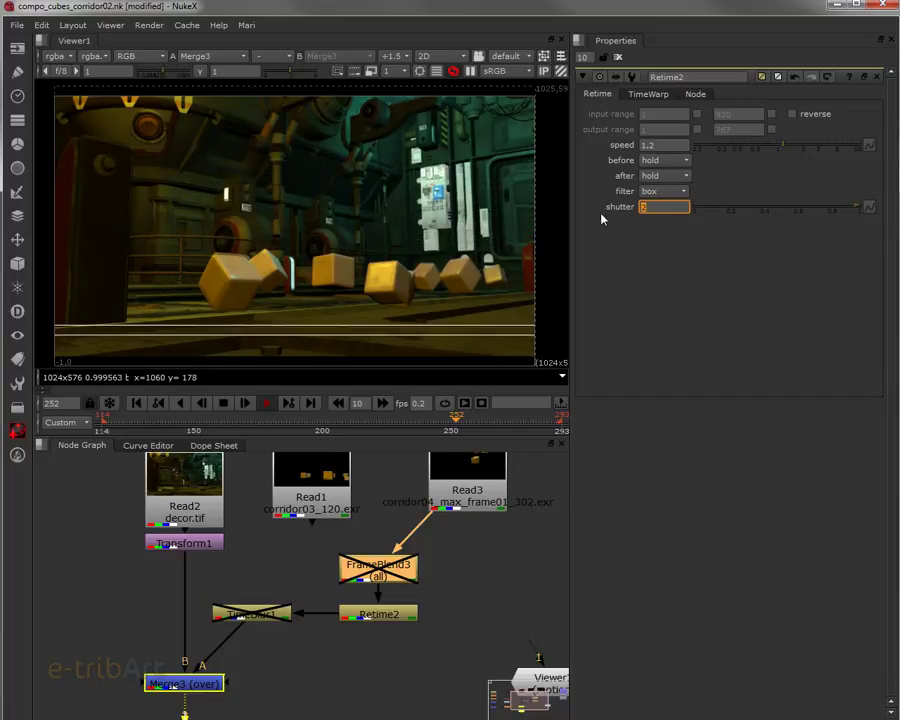
type("3")
key("Return")
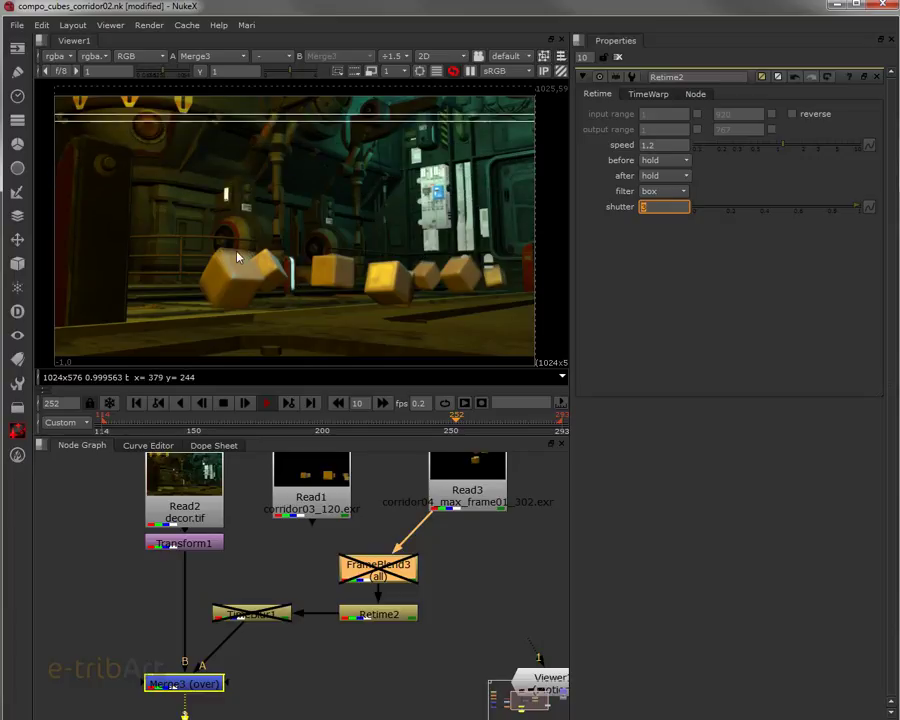
type("1")
key("Return")
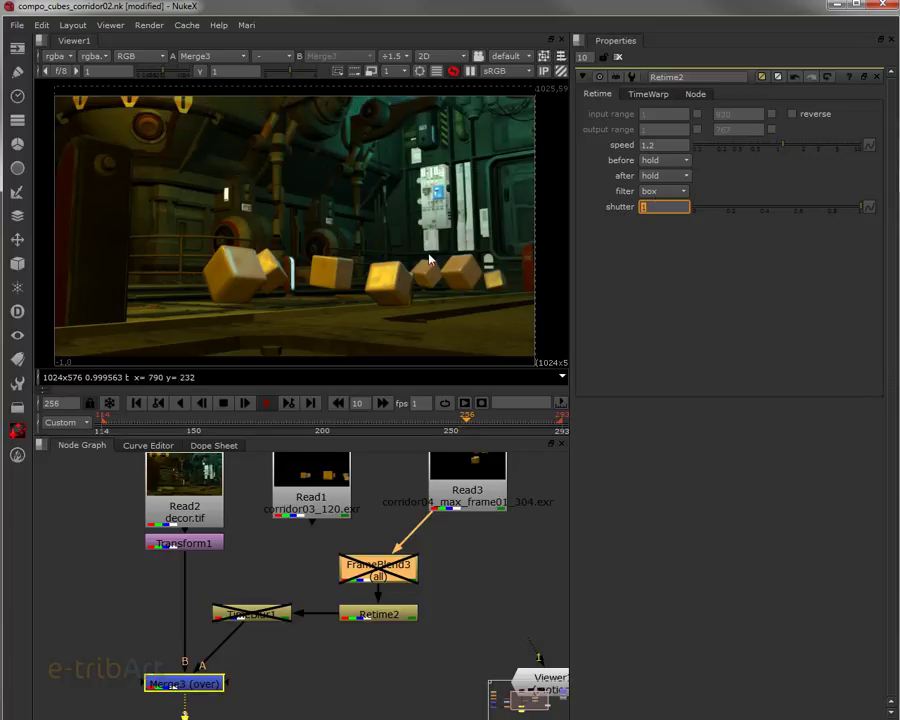
Ease both ends of the Retime2 TimeWarp curve by flattening the tangents of its first and last keys.
left_click(630, 97)
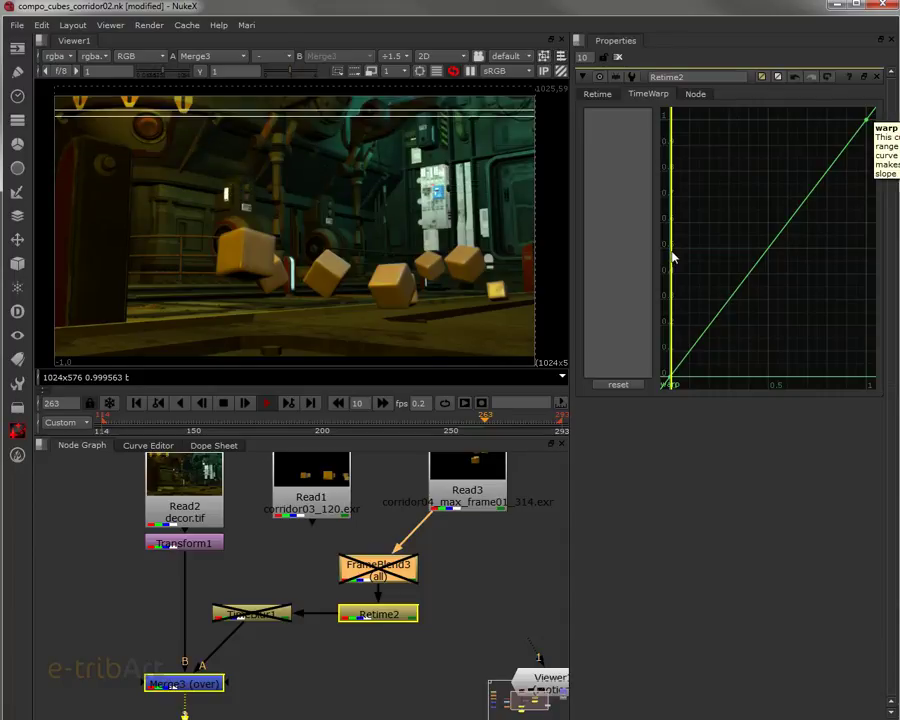
right_click(765, 253)
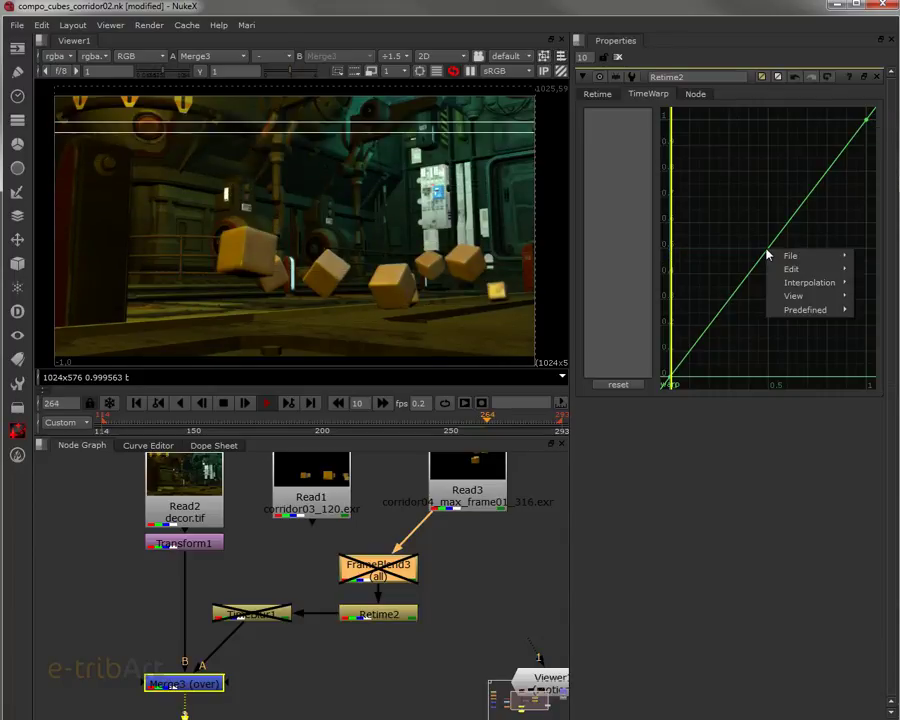
mouse_move(793, 276)
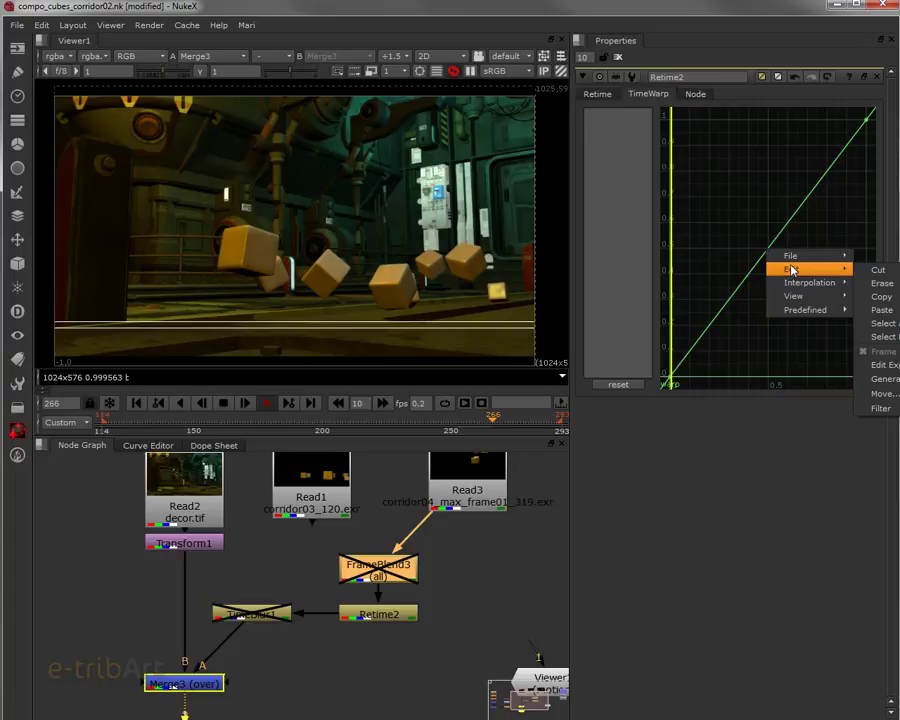
mouse_move(784, 262)
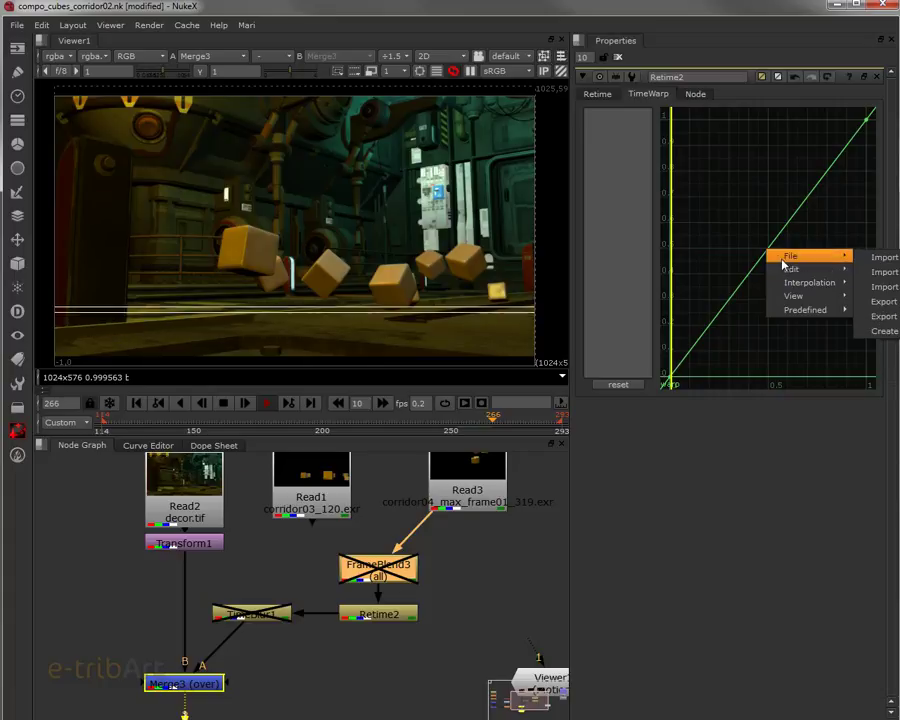
left_click(664, 378)
left_click(679, 381)
left_click_drag(690, 347, 710, 366)
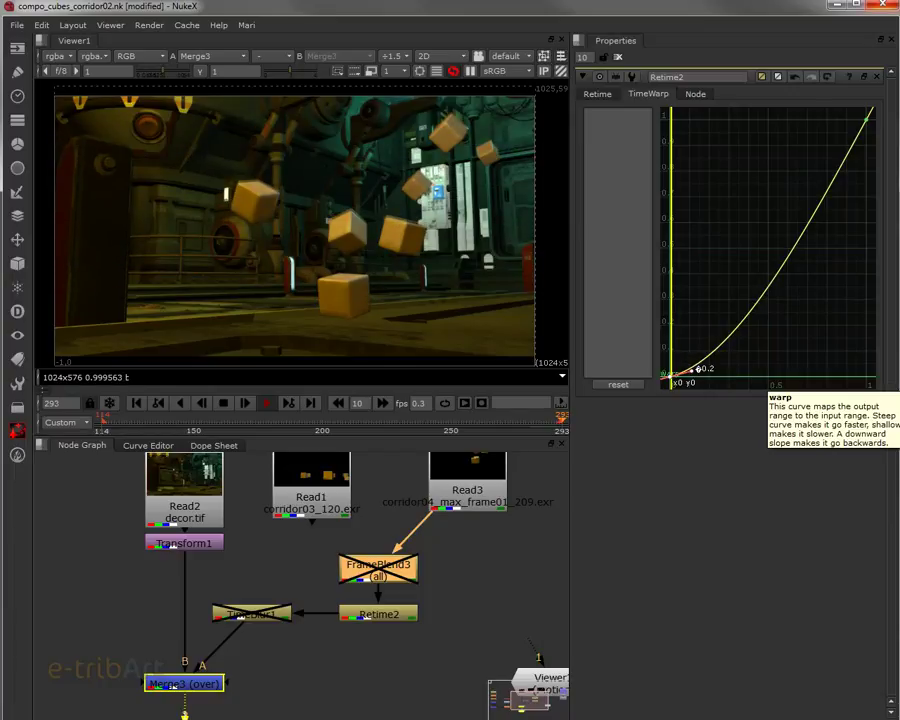
left_click(866, 116)
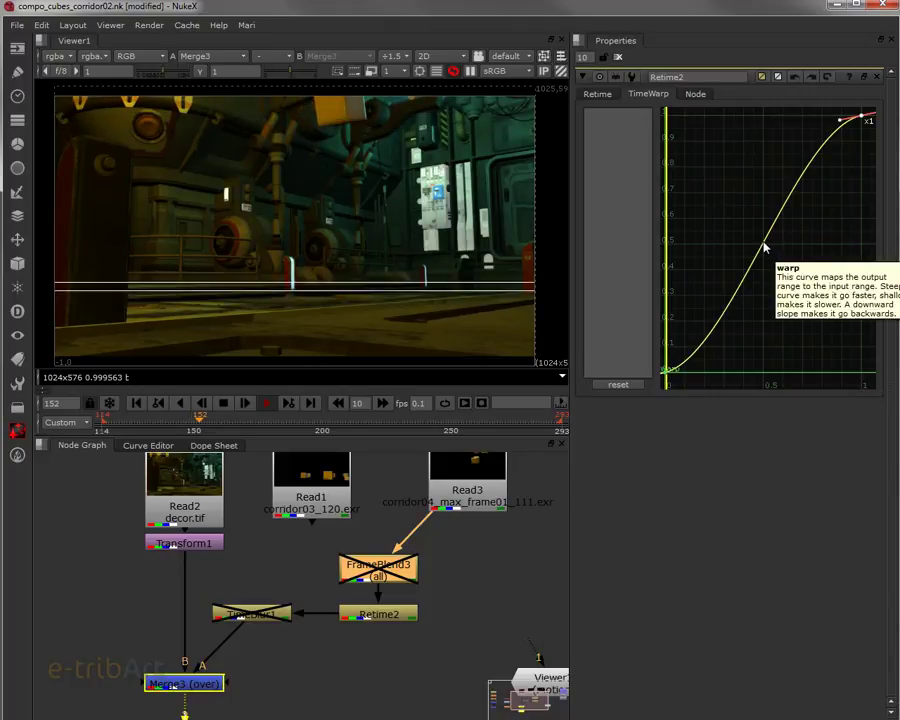
Add keys at about x 0.5, y 0.44 and x 0.69, y 0.44 on the TimeWarp curve and flatten their tangents into a plateau.
left_click(764, 245, "ctrl+alt")
left_click_drag(768, 258, 770, 282)
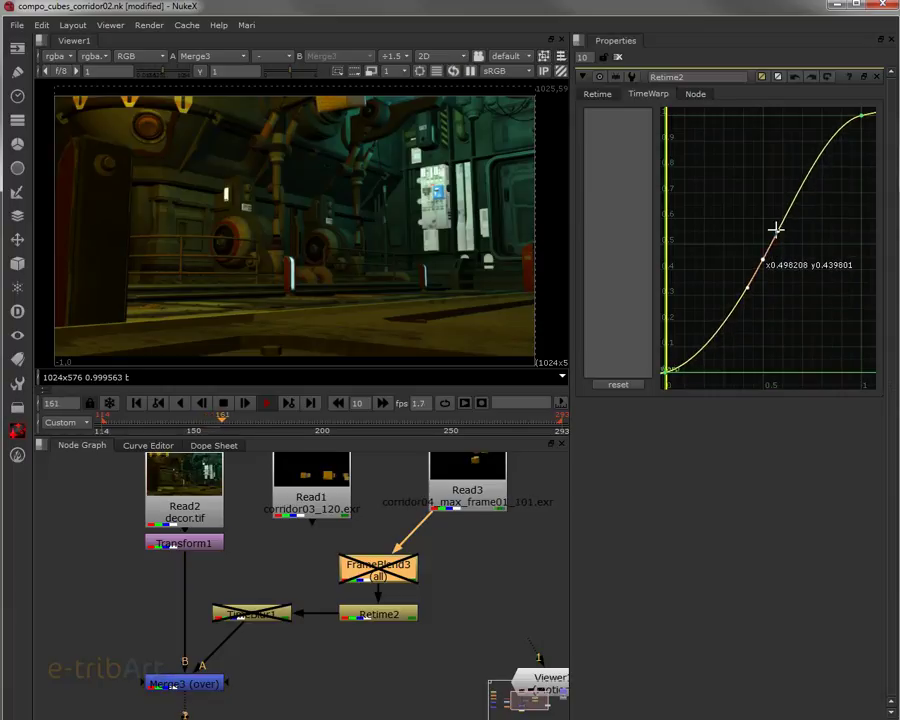
left_click_drag(786, 236, 792, 258)
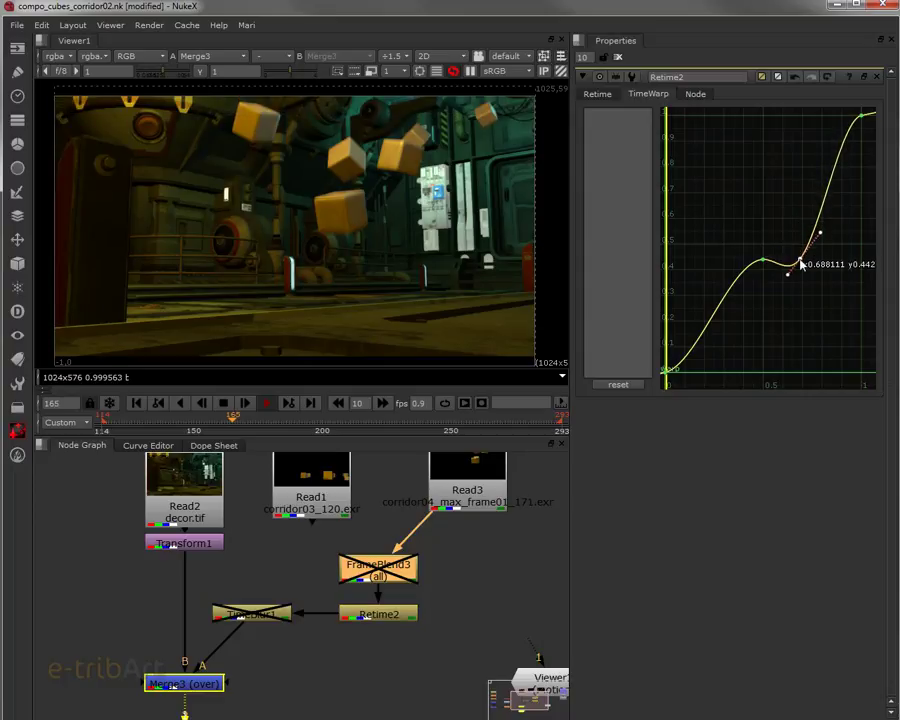
left_click_drag(789, 275, 786, 265)
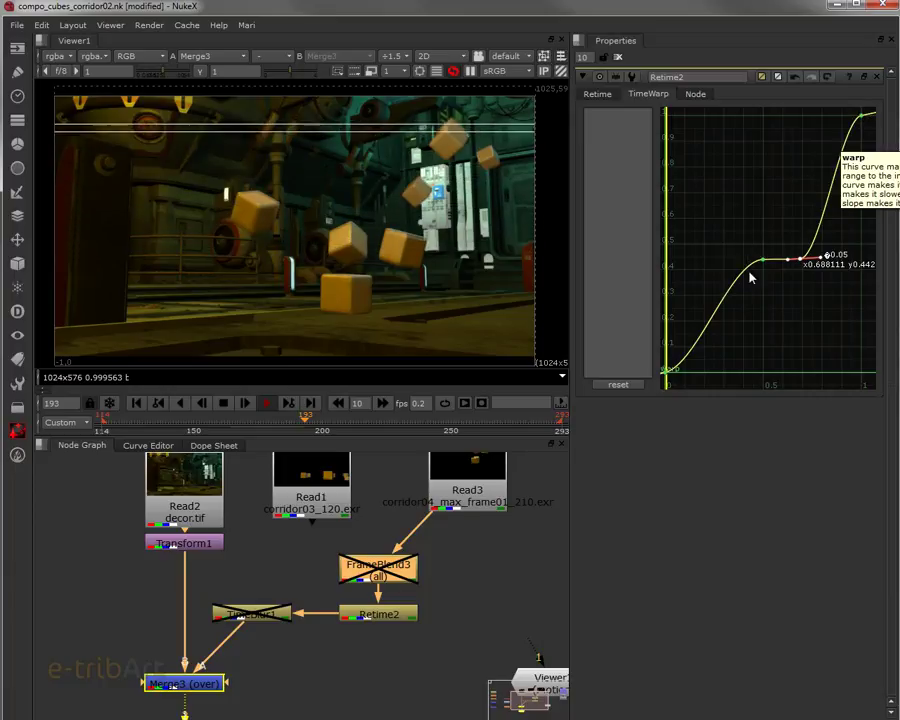
Reset the Retime2 TimeWarp curve to its default straight line and return to the Retime settings.
left_click(599, 94)
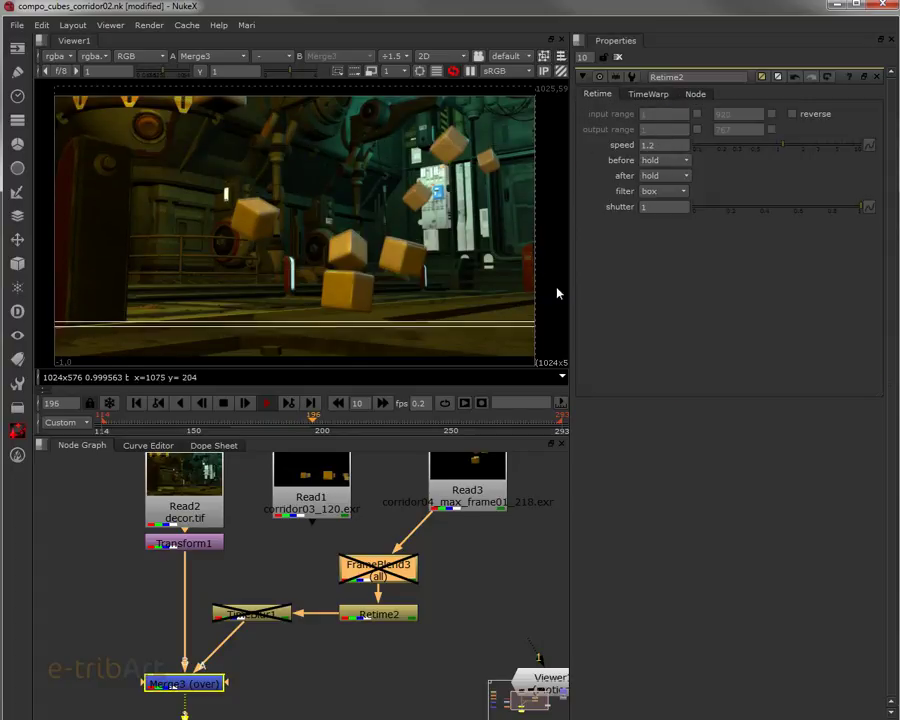
left_click(647, 96)
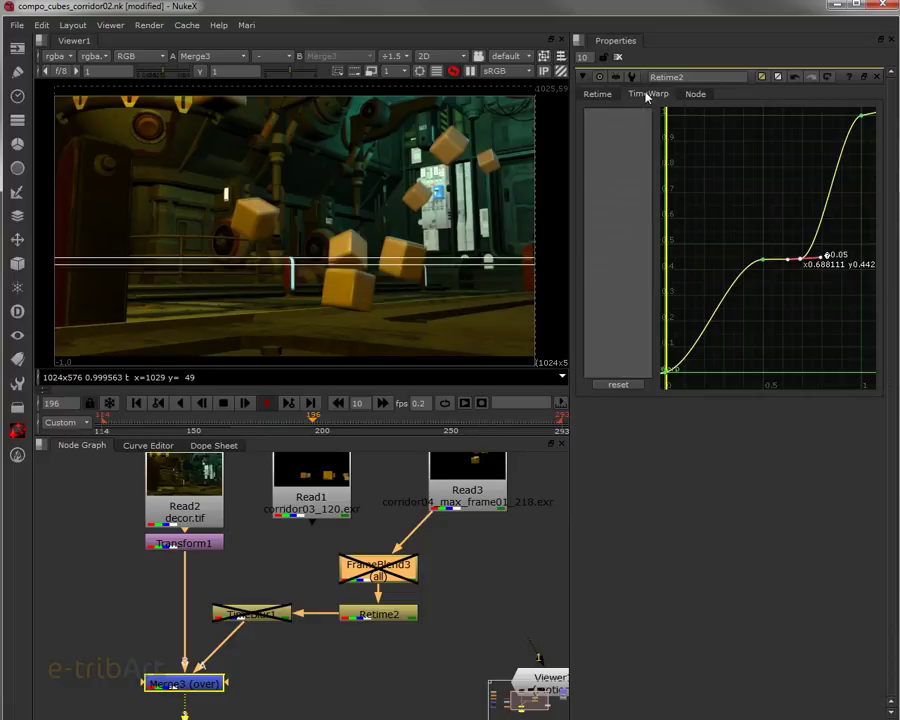
left_click(618, 384)
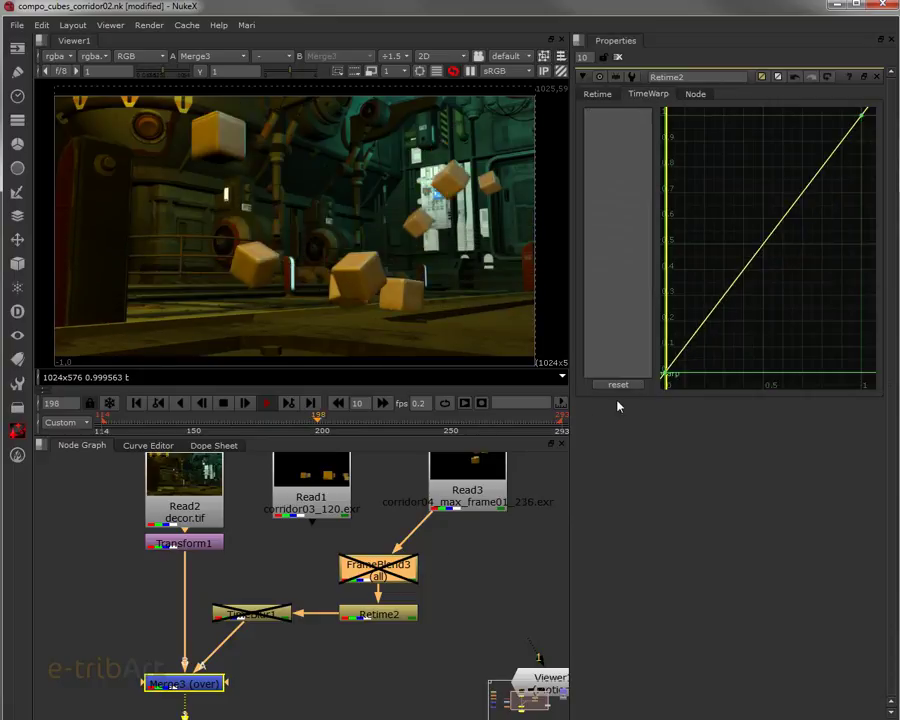
left_click(600, 94)
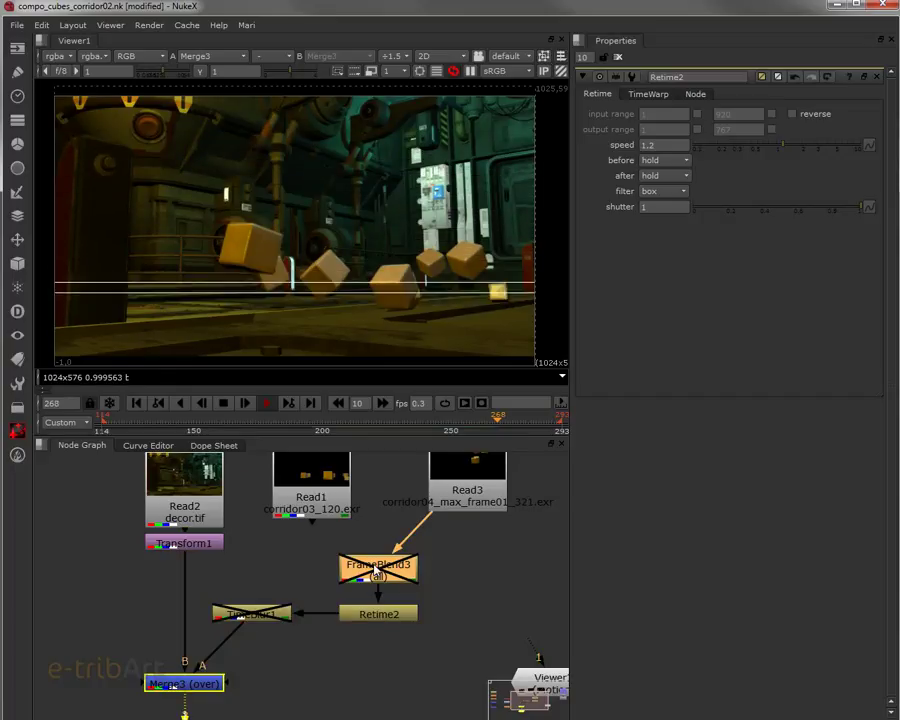
Enable the FrameBlend3 node with its properties open, and shift Read3 and FrameBlend3 slightly in the node graph.
key("d")
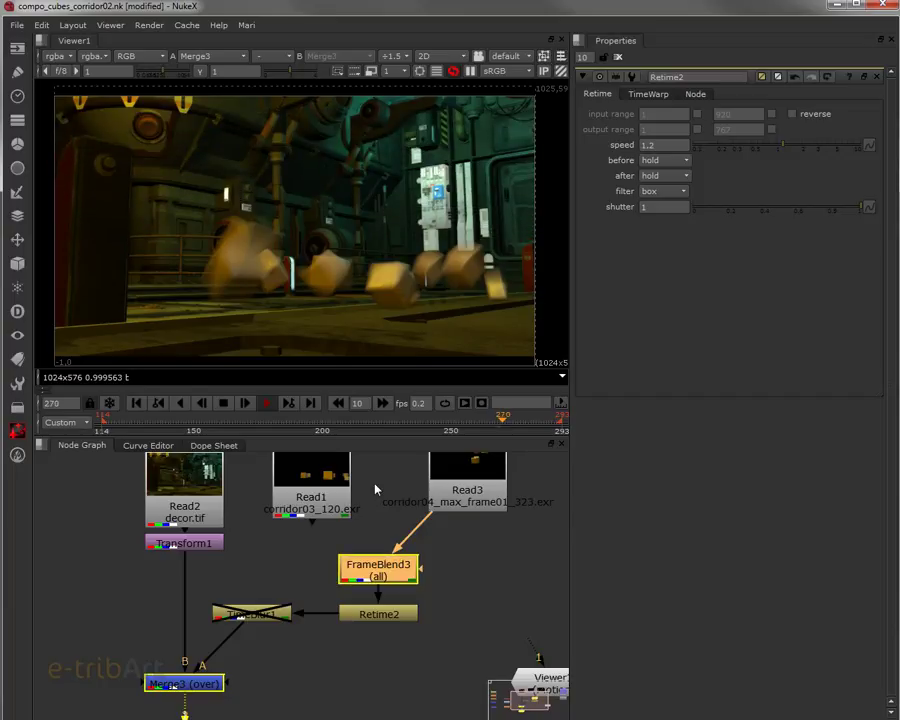
double_click(379, 569)
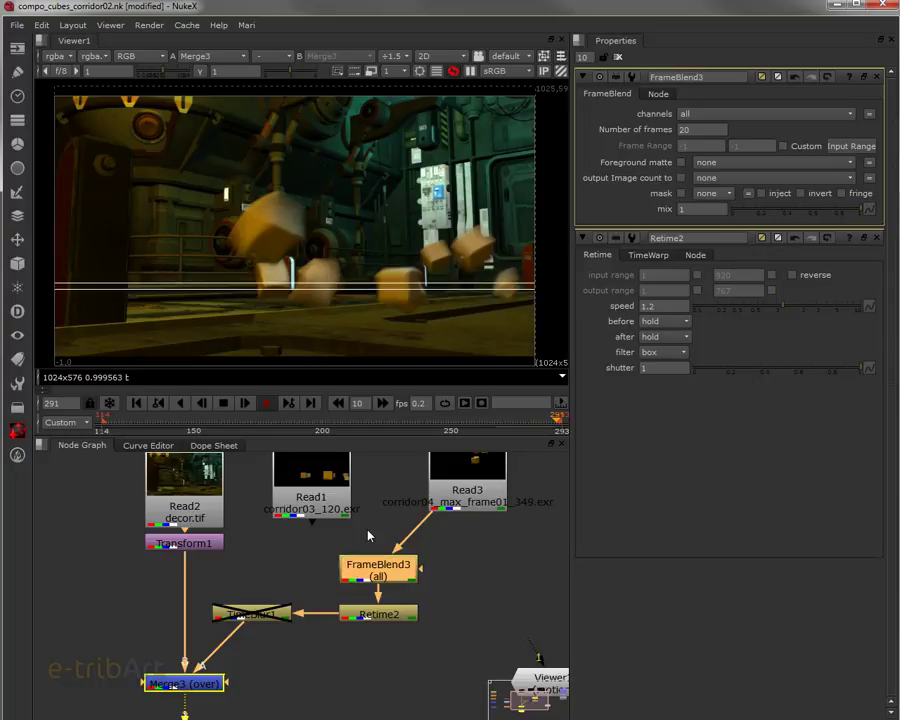
left_click_drag(469, 485, 483, 505)
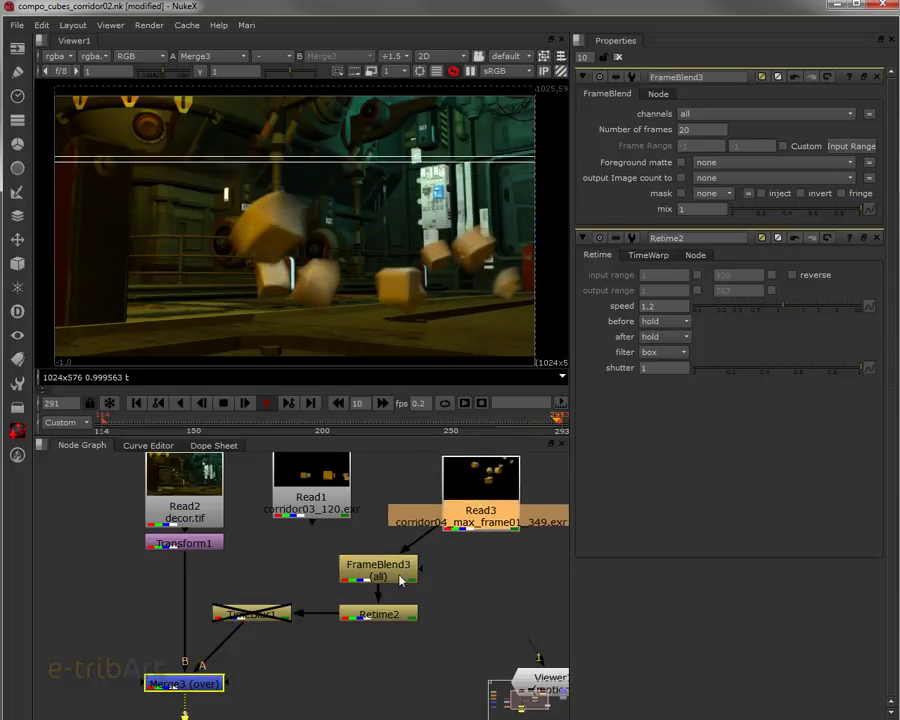
left_click_drag(398, 574, 399, 580)
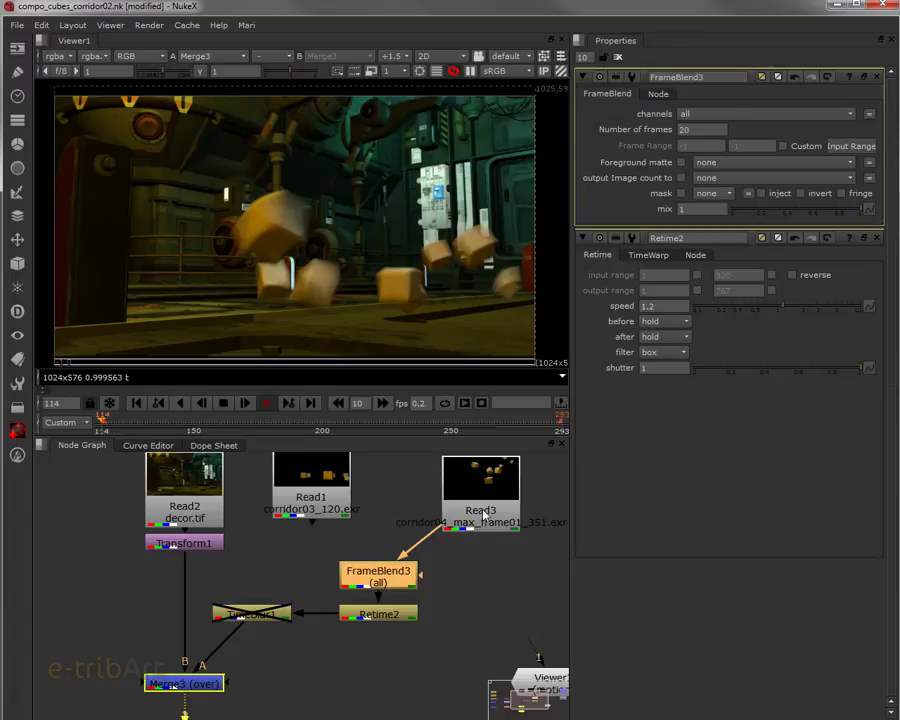
left_click(481, 515)
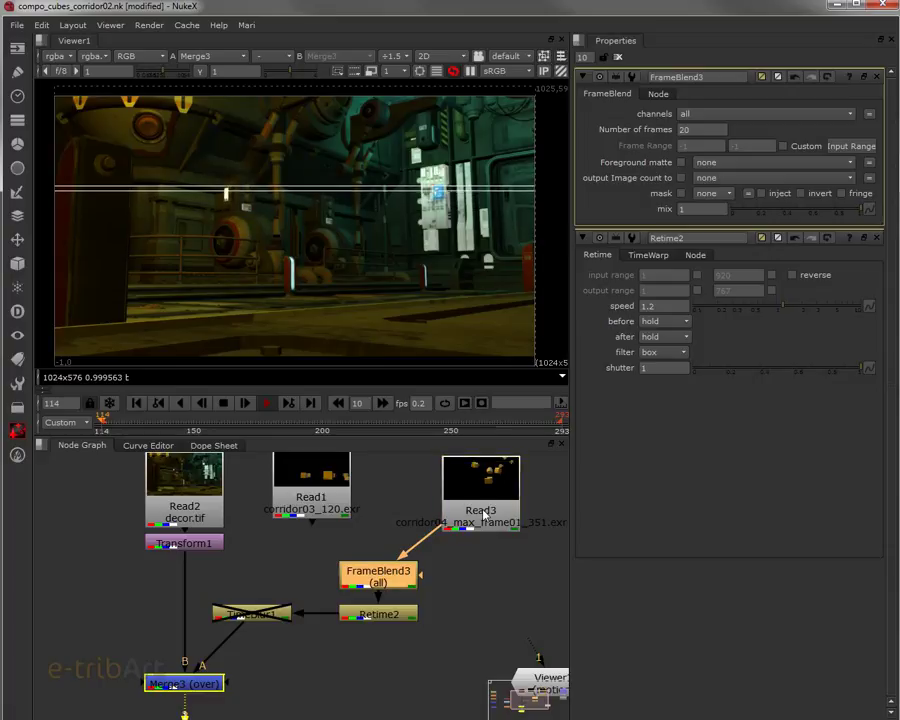
left_click(483, 512)
left_click(483, 512, "shift")
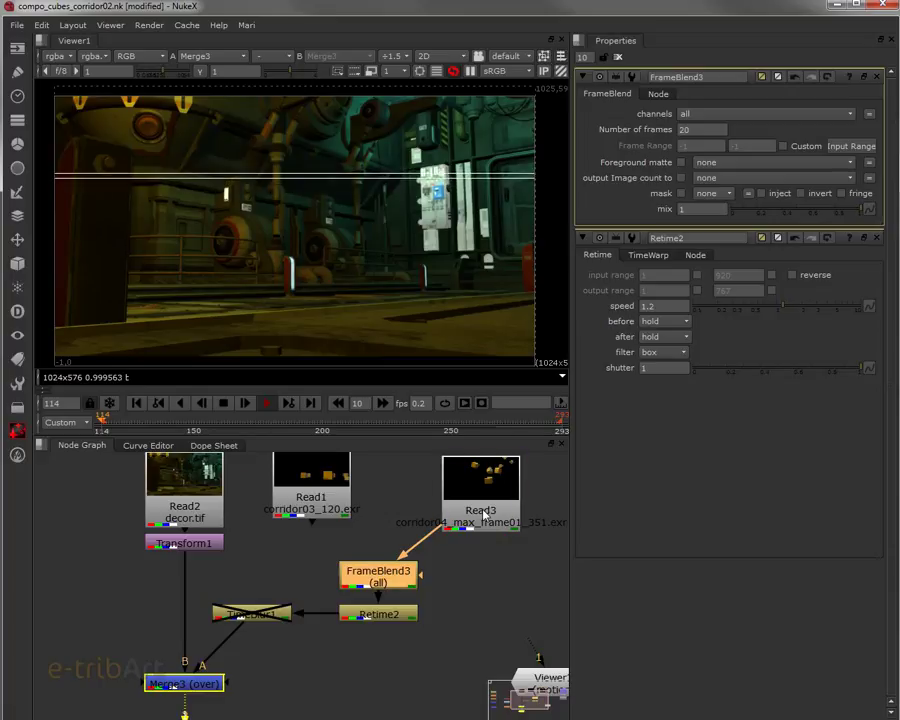
left_click(483, 512, "shift")
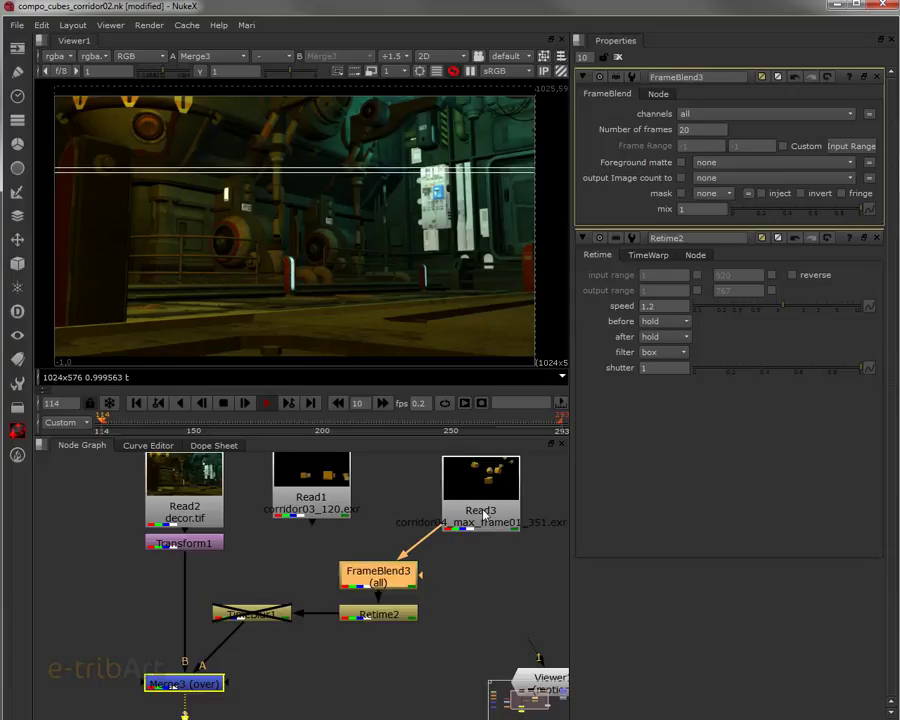
left_click(483, 512, "shift")
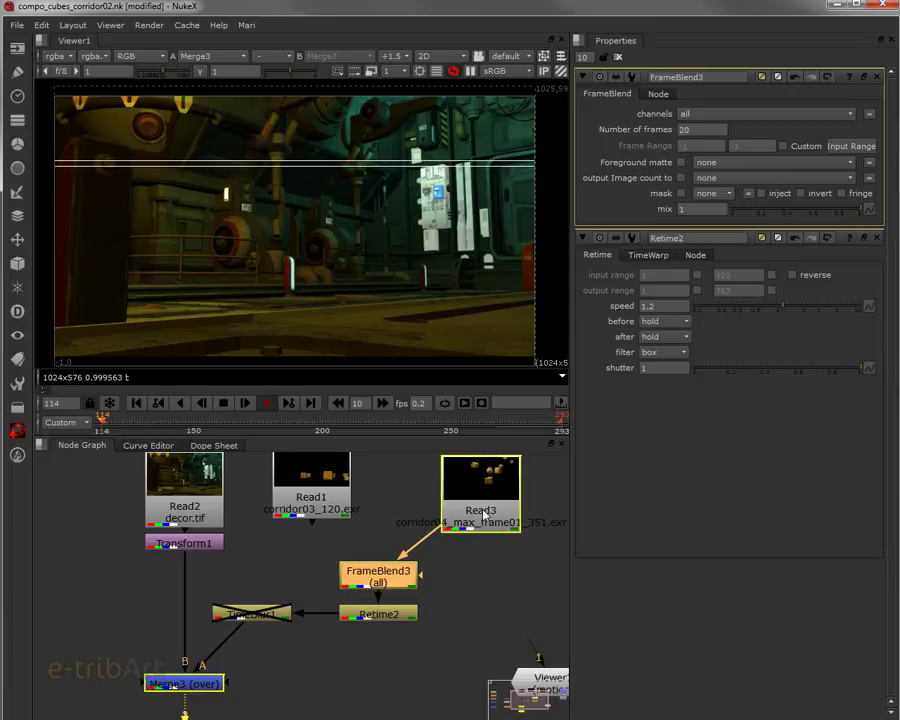
left_click(483, 512, "shift")
left_click(483, 512, "shift")
left_click(483, 512, "shift")
left_click(483, 512, "shift")
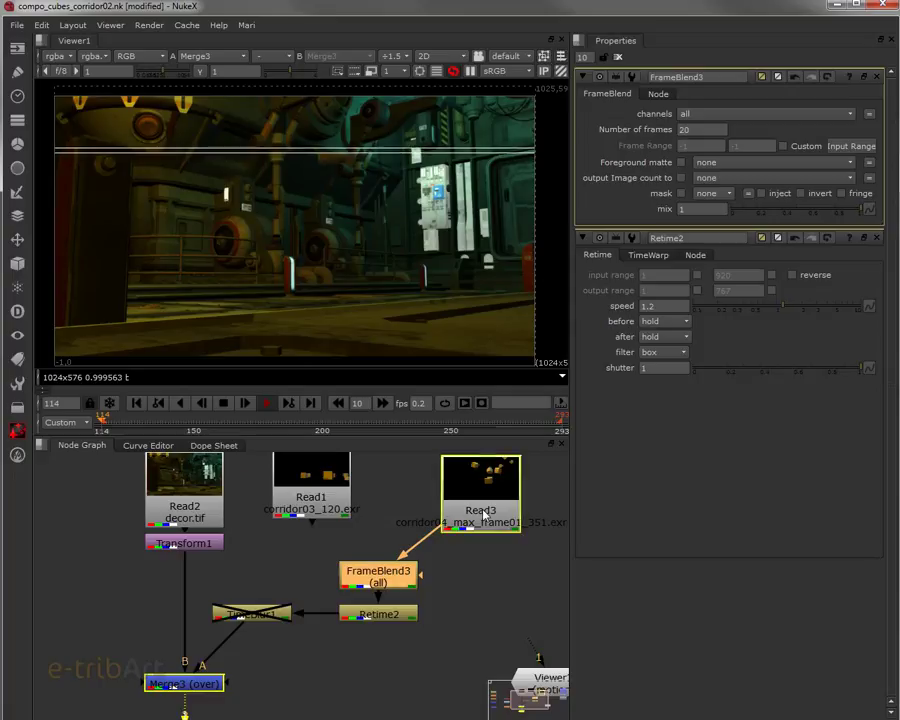
left_click(483, 512, "shift")
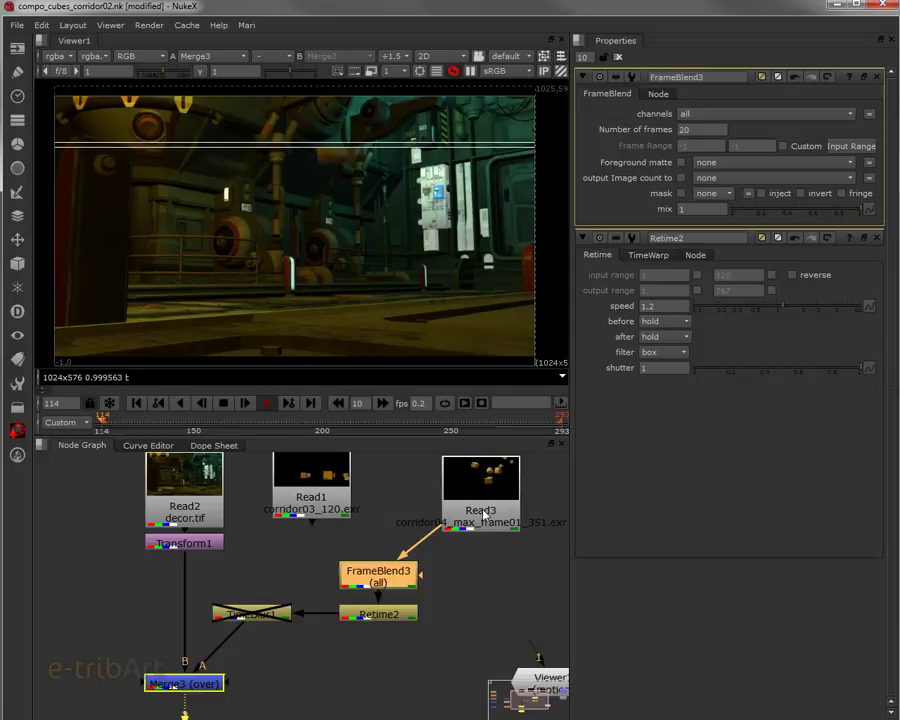
left_click(483, 512, "shift")
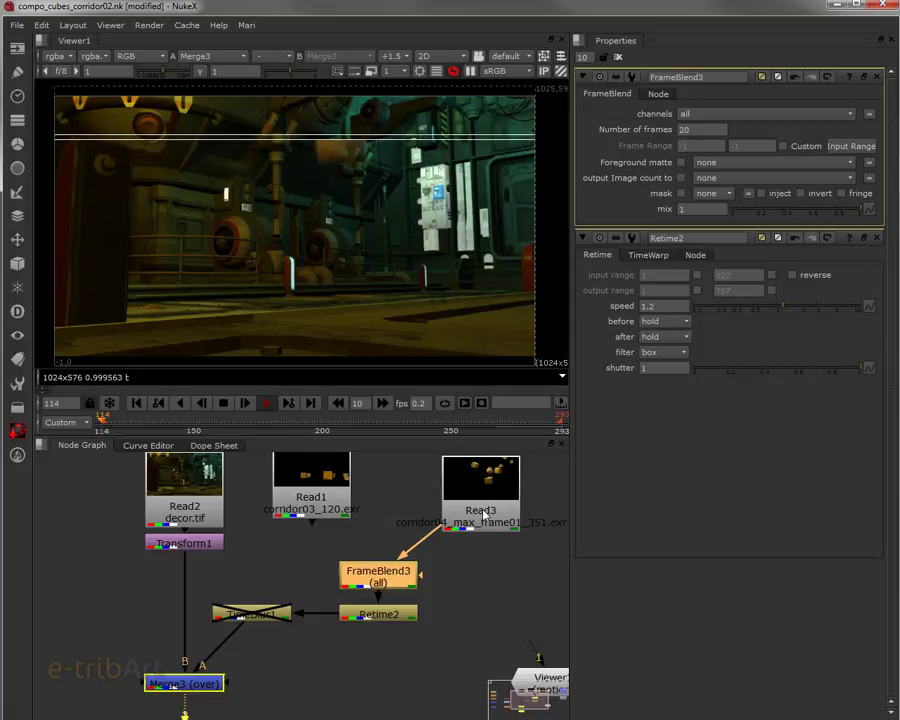
left_click(483, 512, "shift")
left_click(483, 512, "shift")
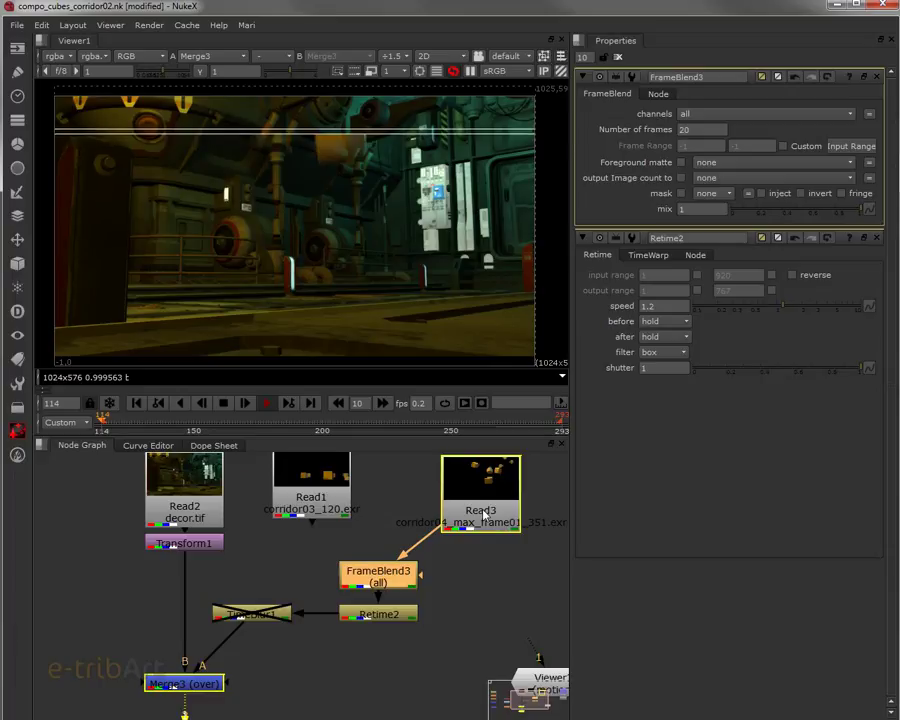
left_click(483, 512, "shift")
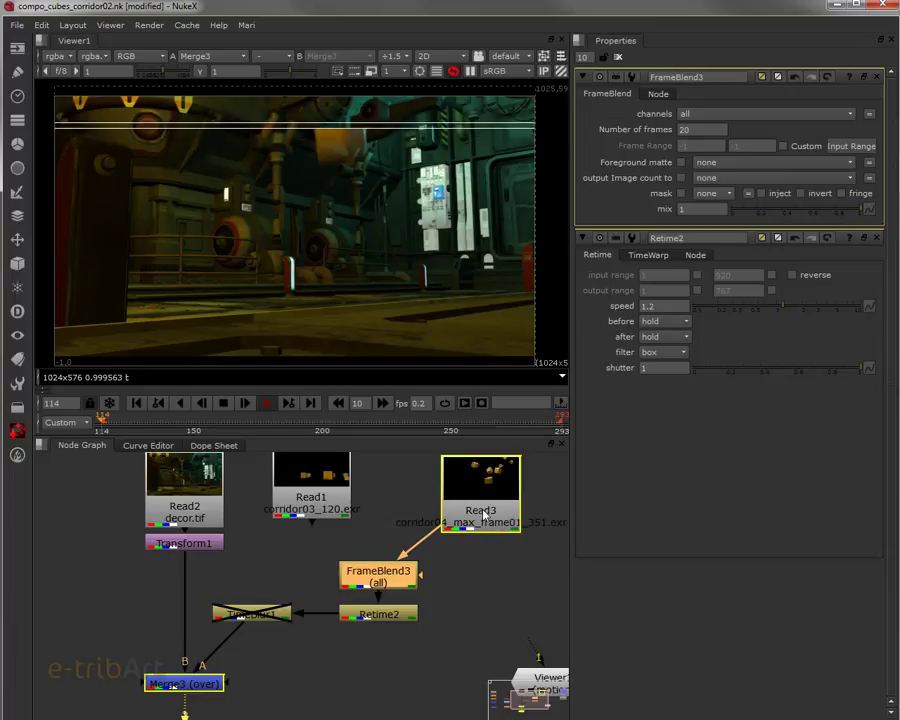
Play the composite with FrameBlend3 and Retime2 forward within the frame range 114 to 293.
left_click(483, 512, "shift")
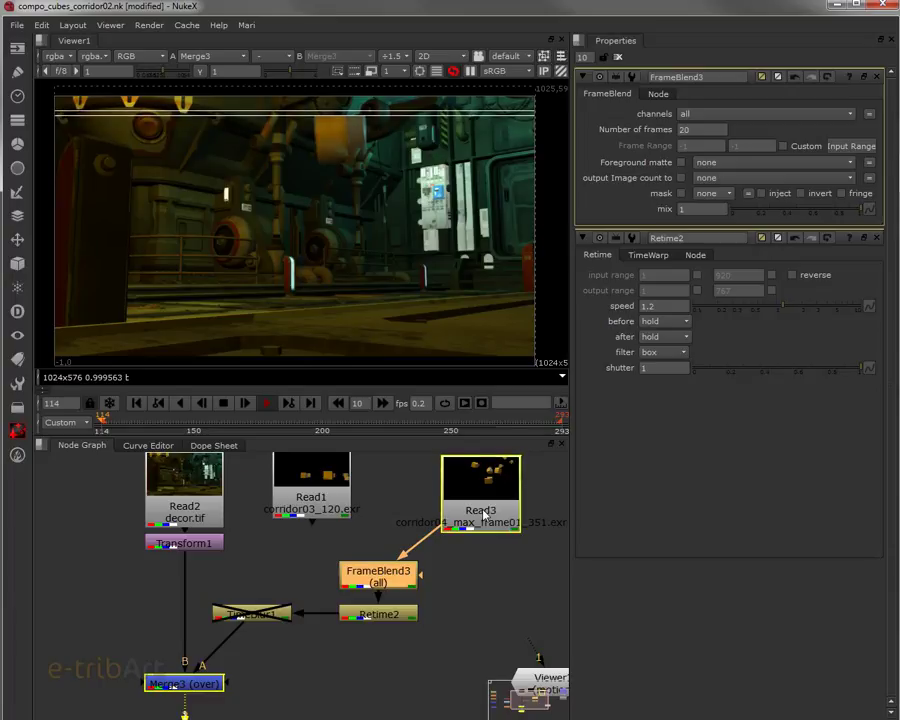
left_click(483, 512, "shift")
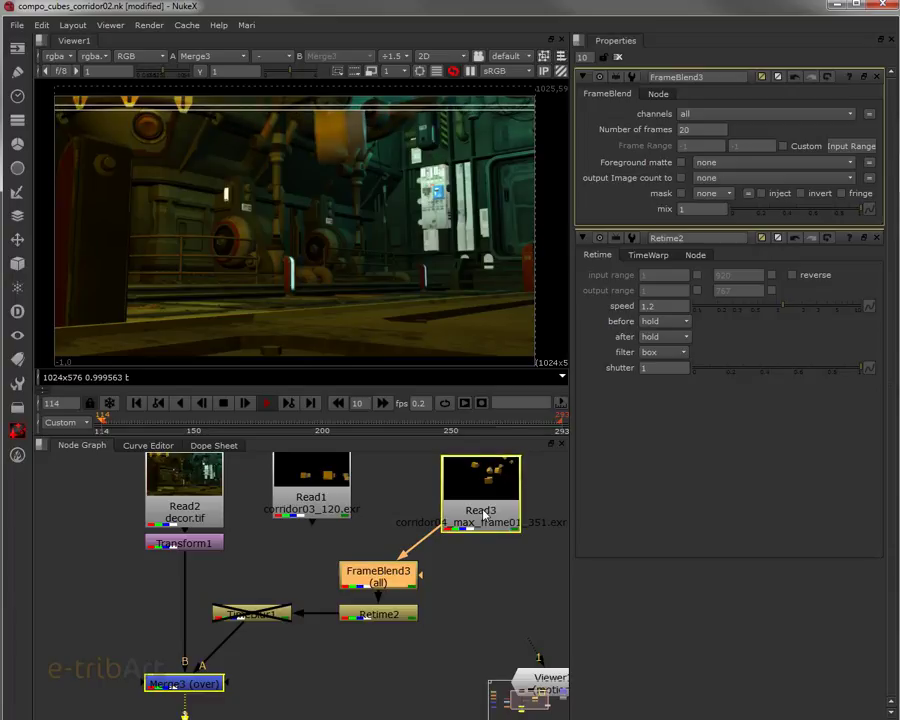
left_click(483, 512, "shift")
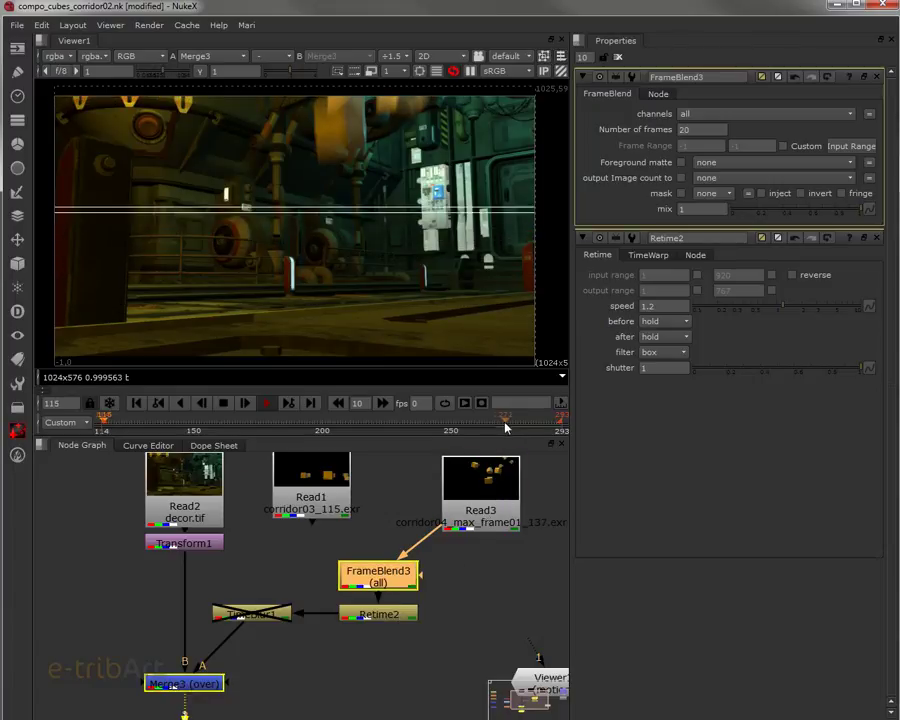
left_click(502, 425)
key("l")
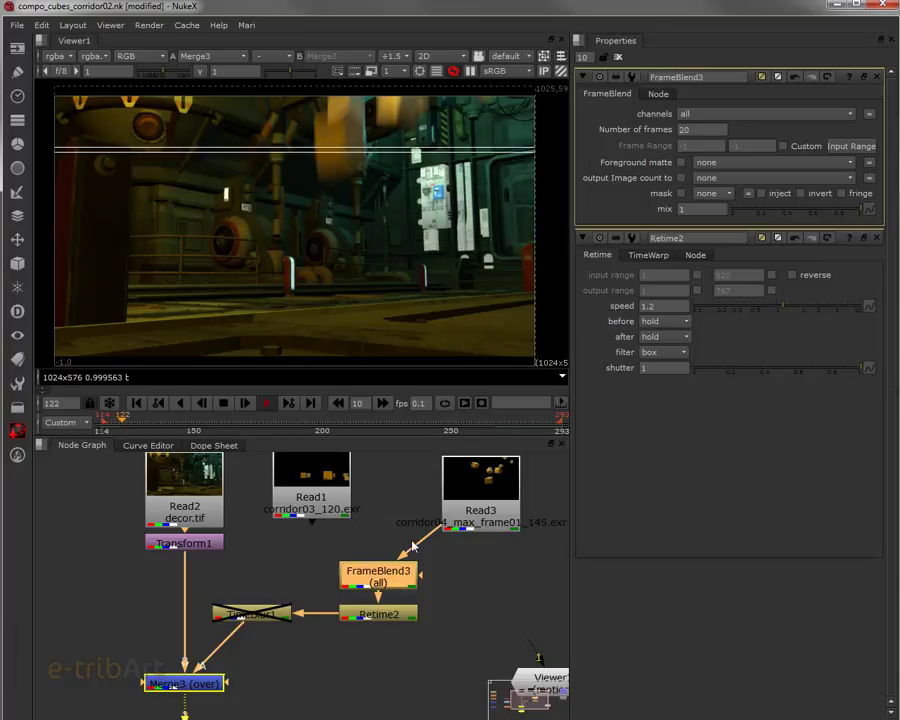
Connect FrameBlend3's input to Read1 instead of Read3, and shift the Read3 and Read1 nodes slightly in the node graph.
left_click_drag(425, 535, 380, 565)
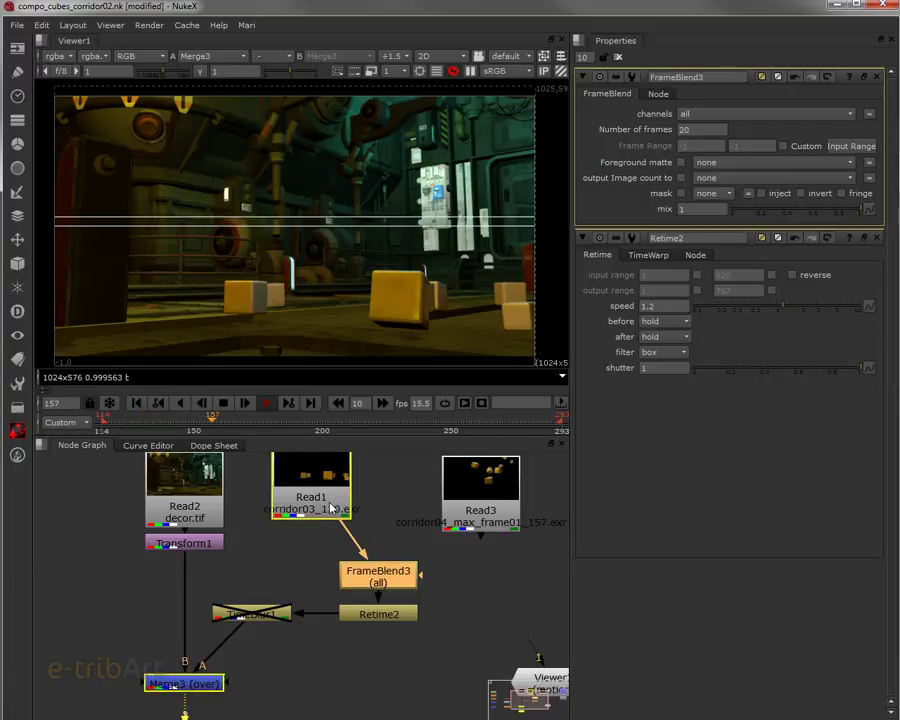
left_click(372, 573)
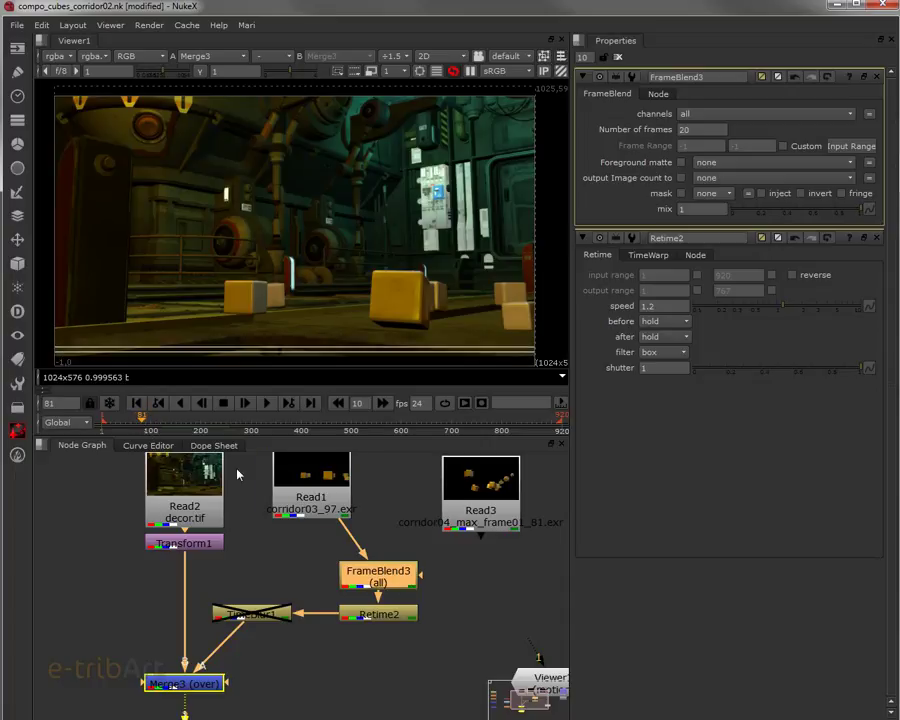
left_click(316, 496)
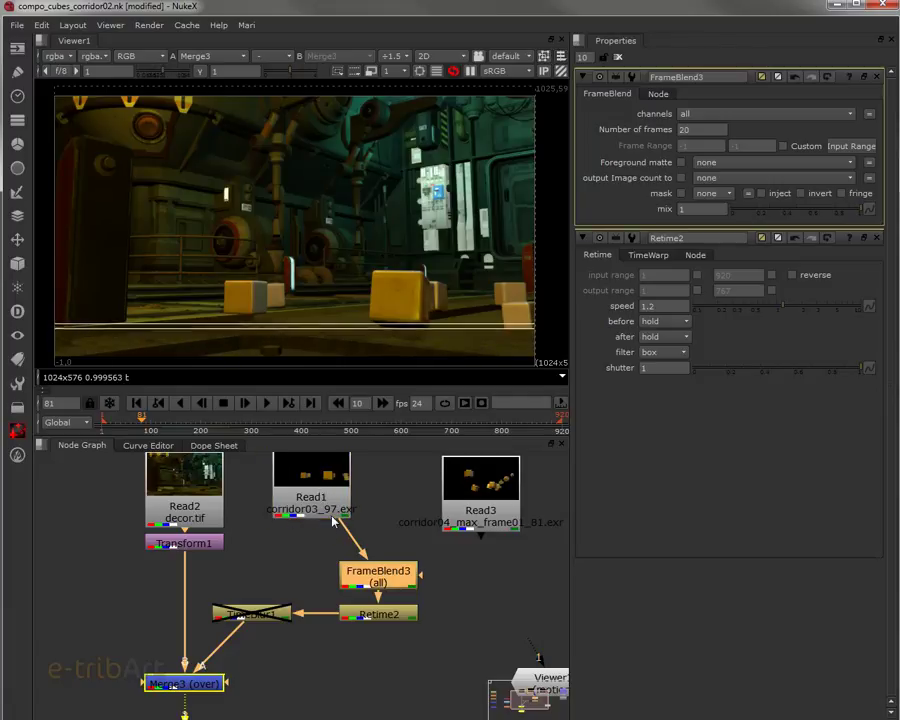
left_click(325, 512)
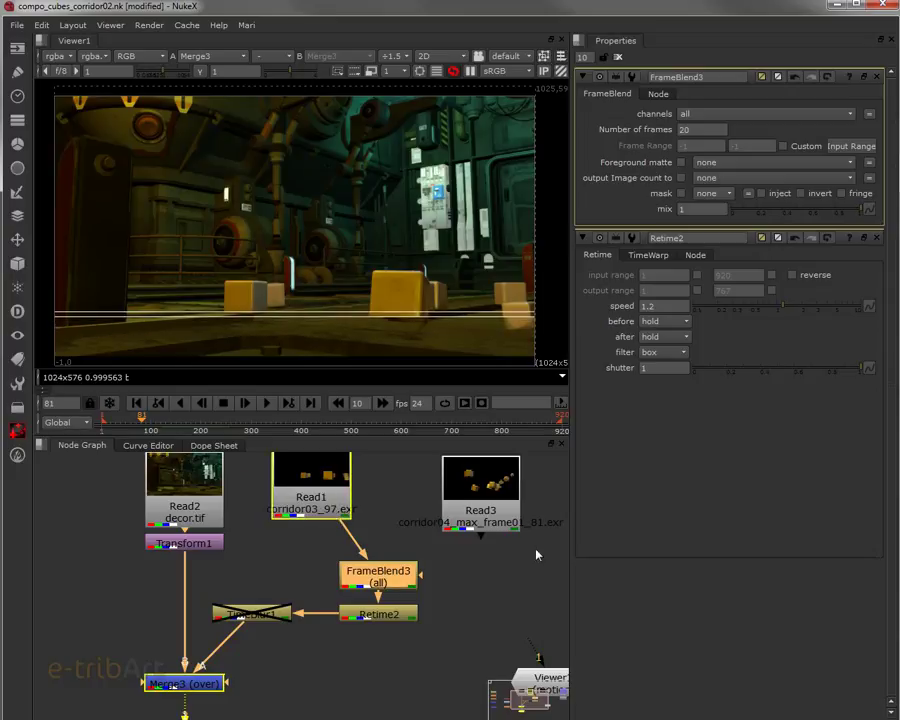
mouse_move(485, 520)
left_mouse_down()
mouse_move(460, 516)
mouse_move(481, 527)
left_mouse_up()
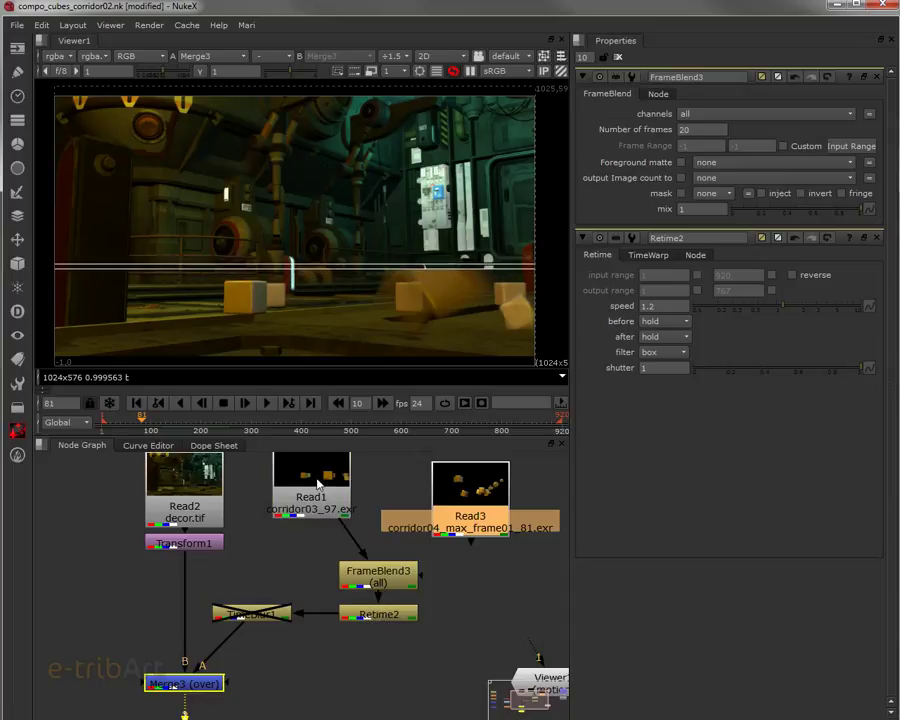
left_click_drag(318, 497, 317, 504)
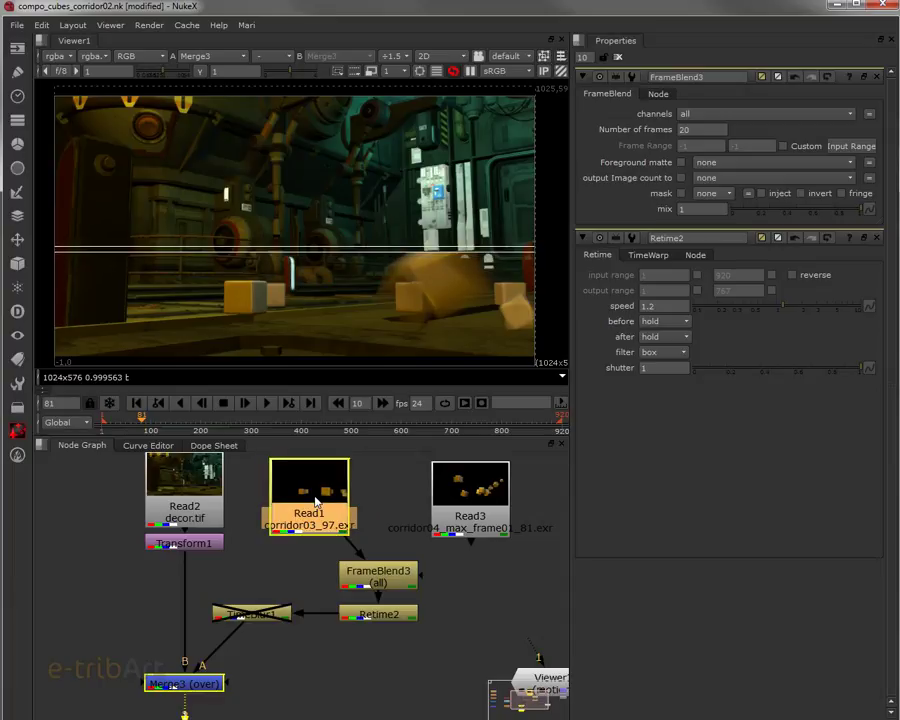
Scrub the composite back to frame 23 and move Read3 closer to Read1 in the node graph.
left_click(128, 423)
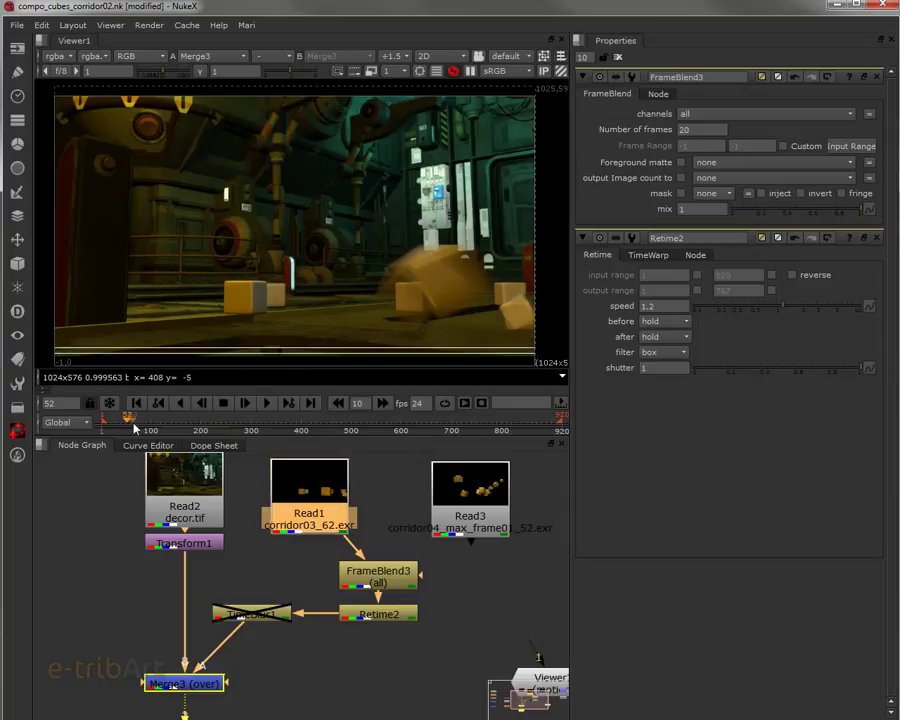
left_click_drag(126, 425, 123, 425)
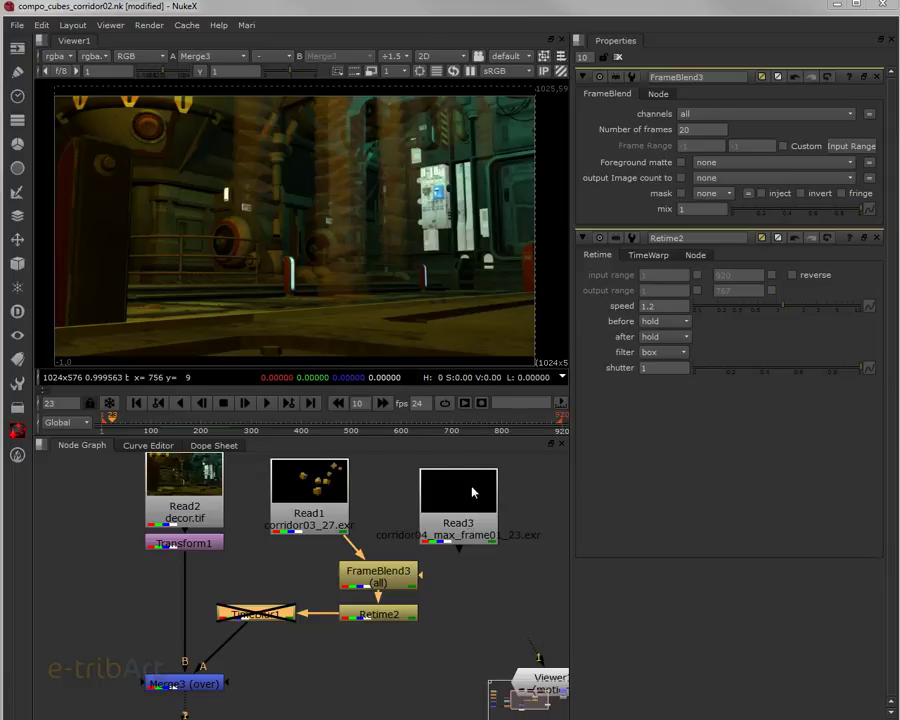
left_click_drag(454, 512, 442, 505)
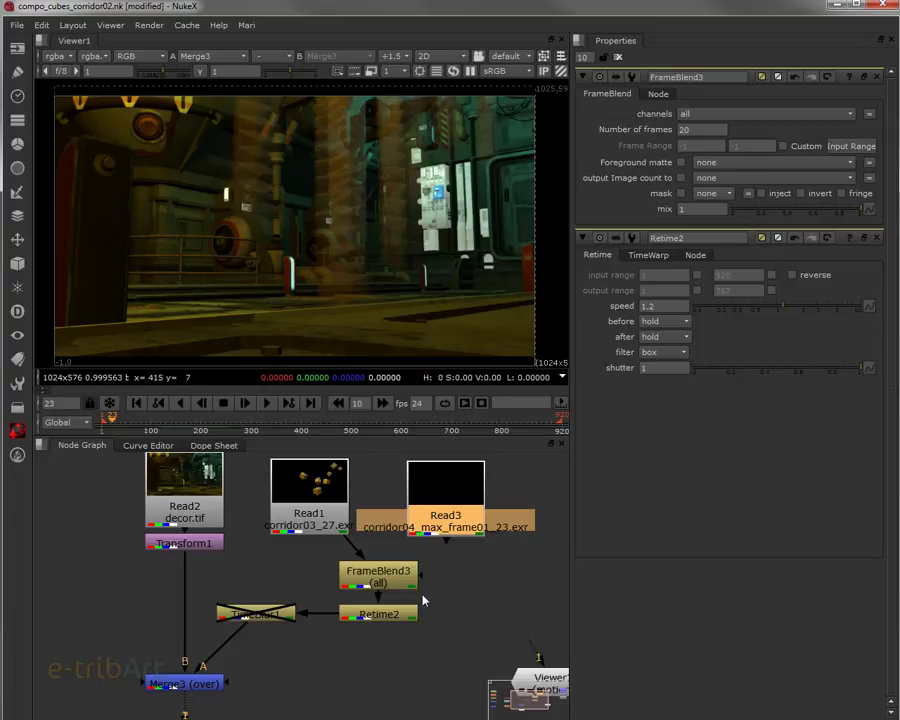
left_click_drag(448, 502, 441, 502)
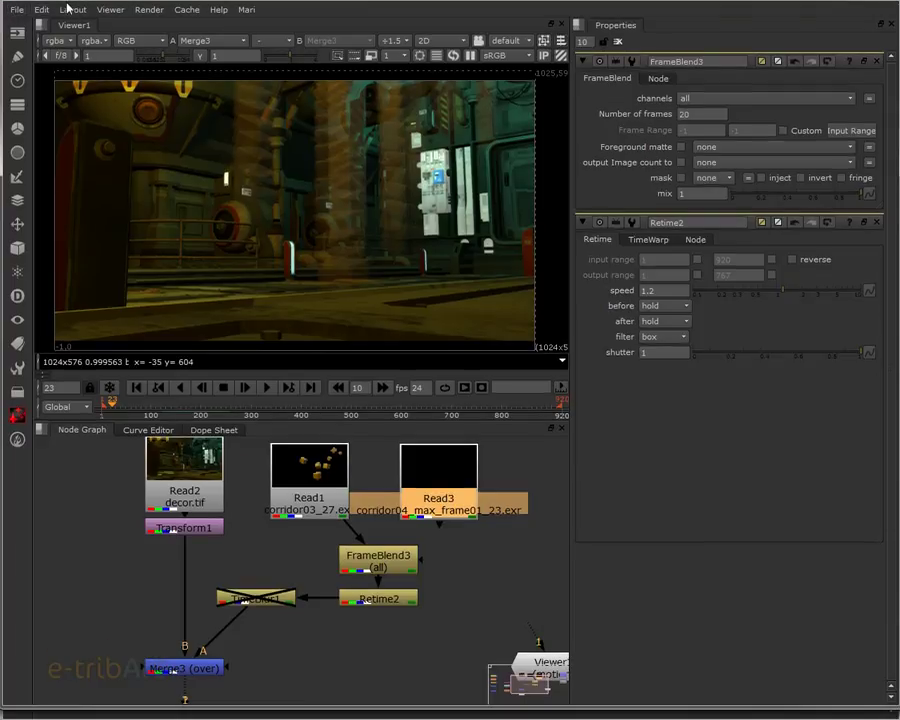
Open the recent script vague_deferlante03.nk from the MAYA_PROJET/images folder.
left_click(17, 9)
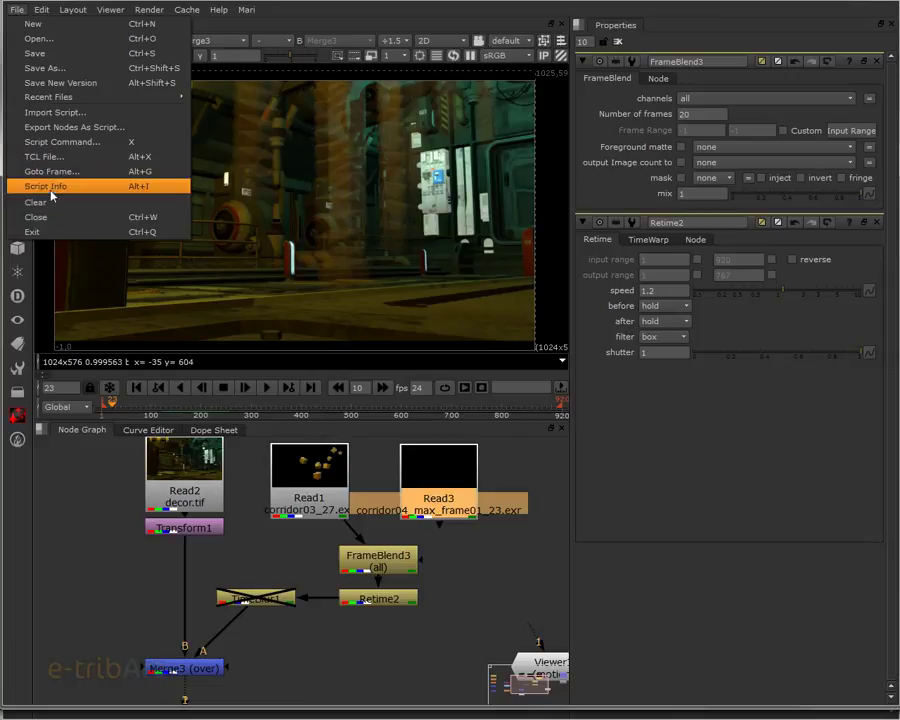
mouse_move(80, 97)
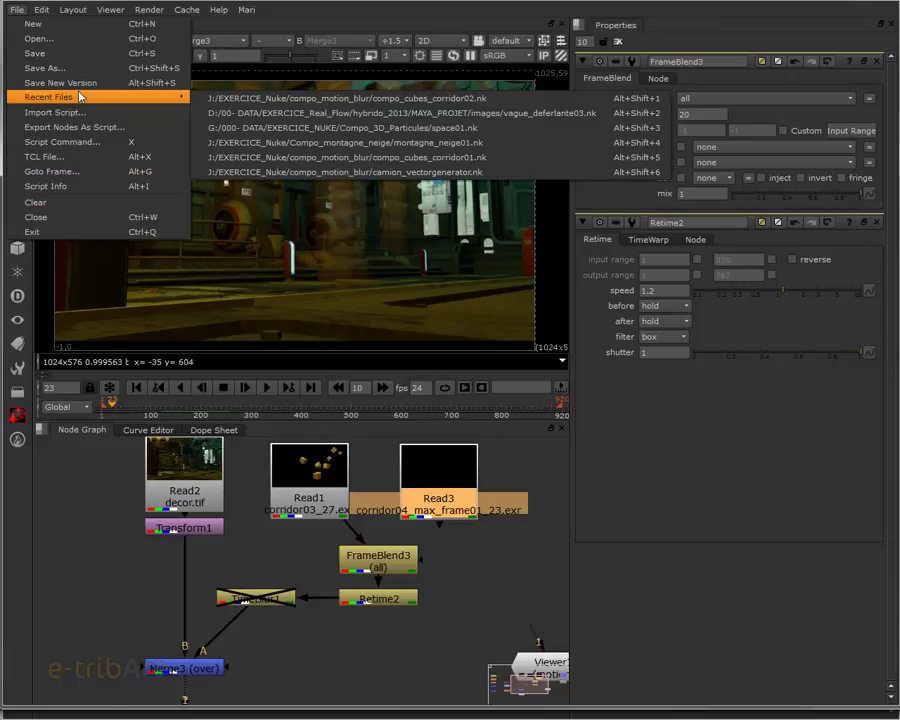
left_click(291, 115)
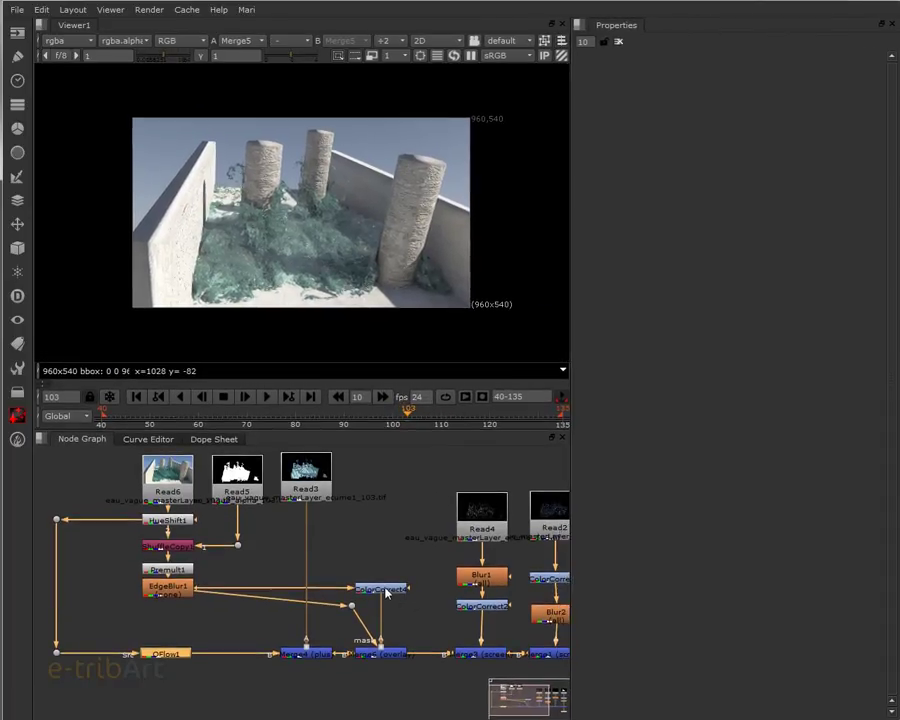
Select the Read6 node in the wave script and scrub the final composite to frame 118.
scroll(350, 578, "up", 2)
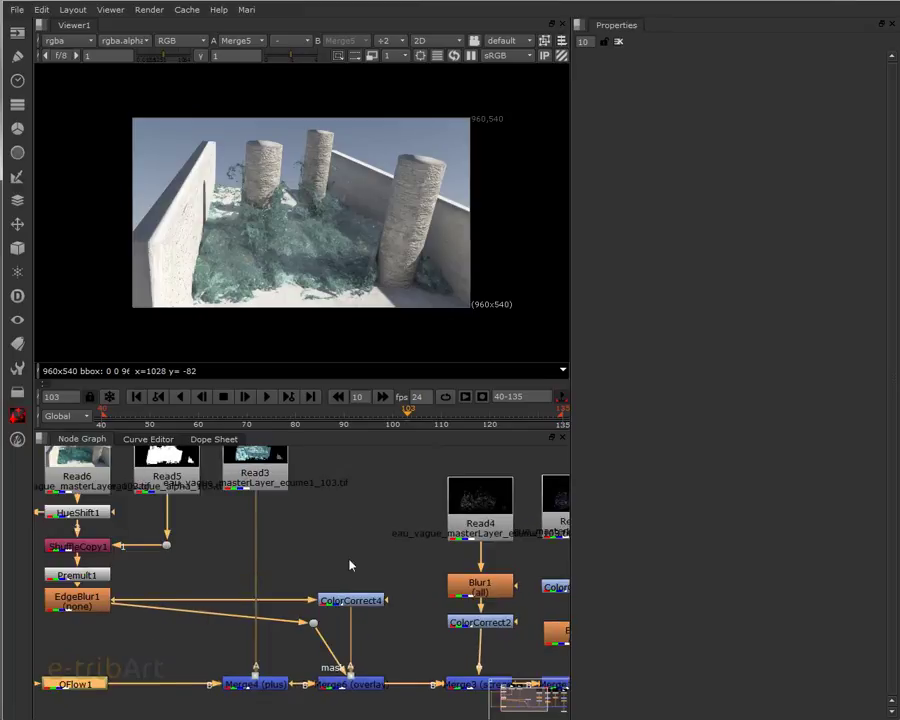
scroll(365, 580, "up", 2)
scroll(400, 325, "up", 2)
scroll(390, 342, "up", 3)
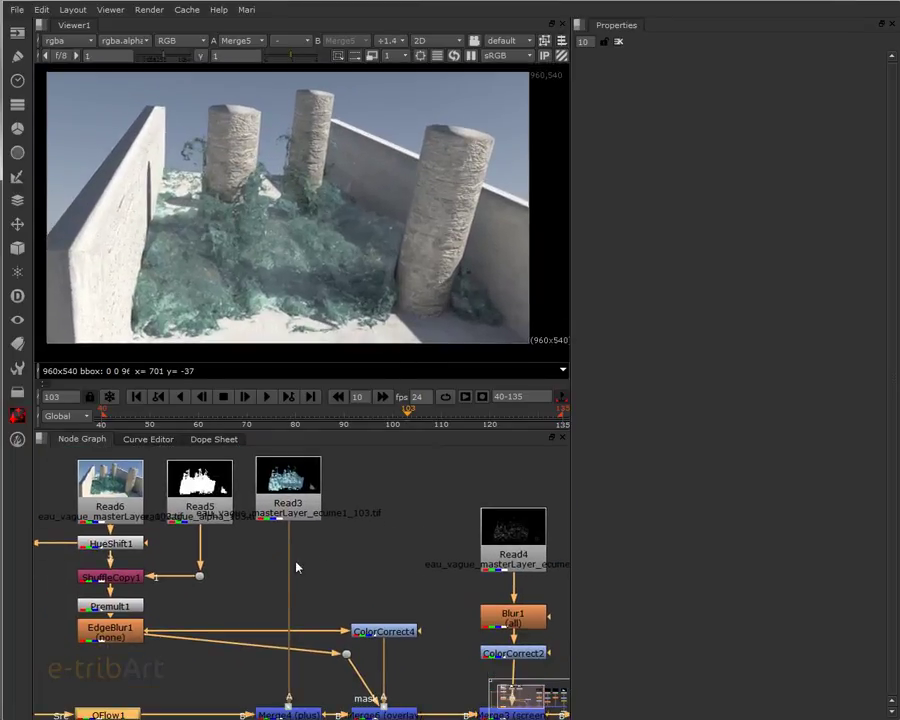
left_click_drag(288, 605, 347, 592)
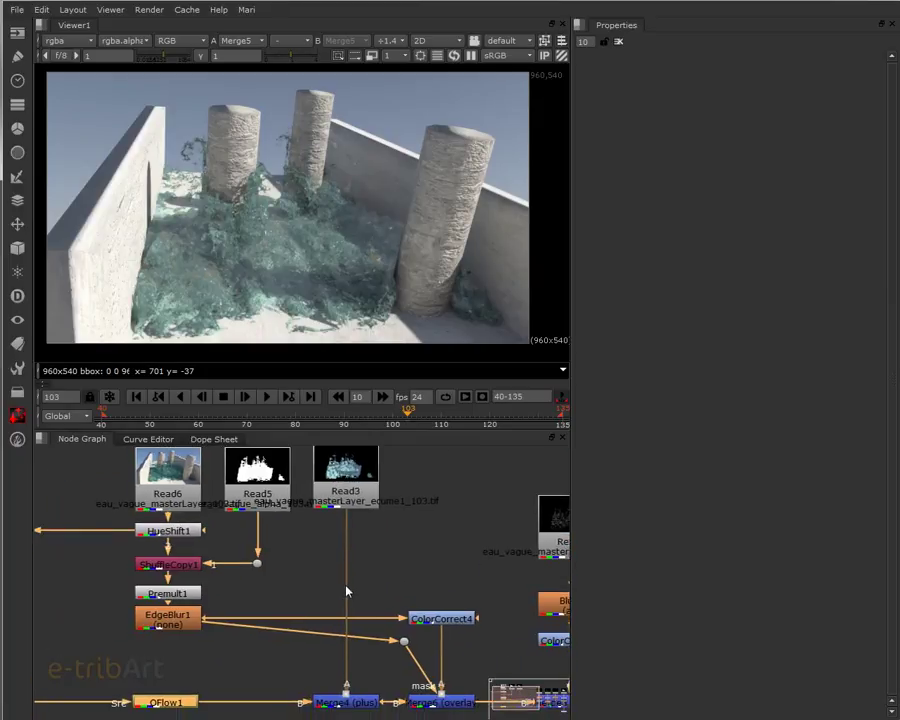
left_click(185, 477)
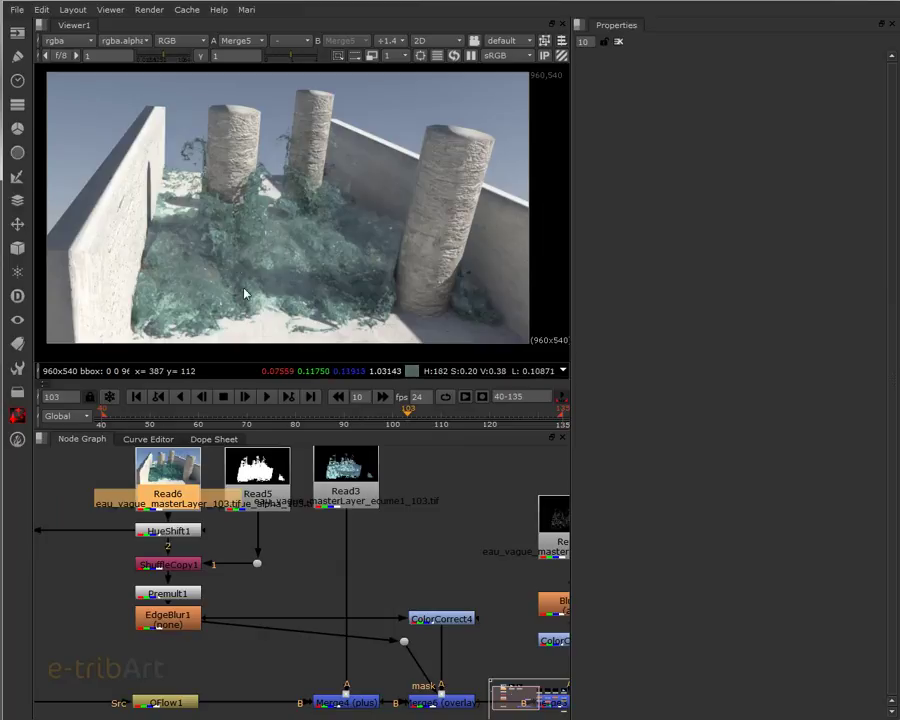
left_click_drag(363, 422, 480, 418)
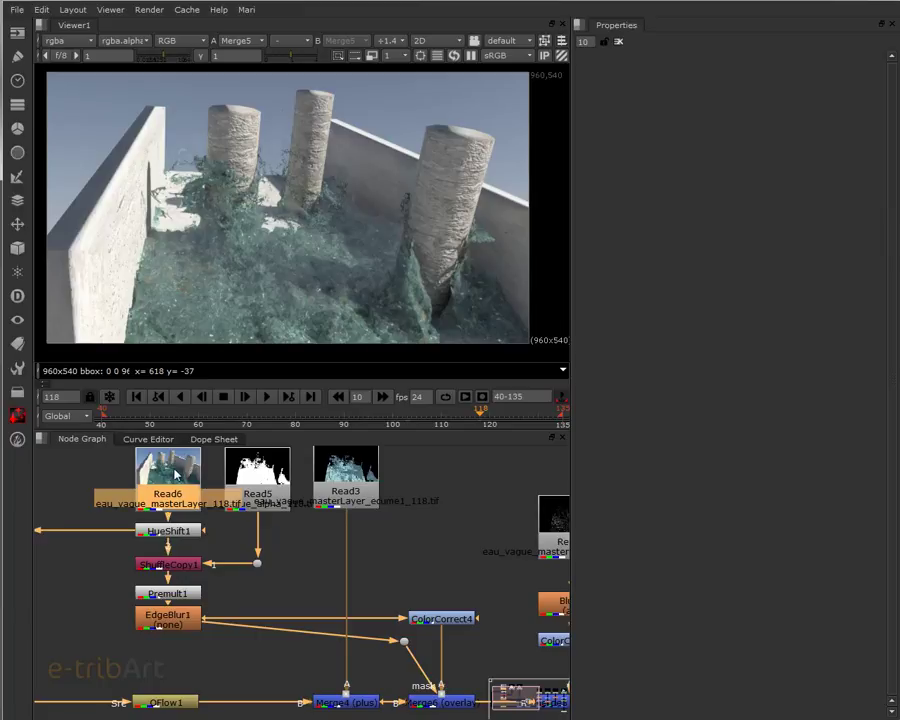
Examine the wave composite's render passes in the node graph, from Read6, Read5 and Read3 across to Read4, Read2, Read1 and Read7.
scroll(177, 490, "down", 3)
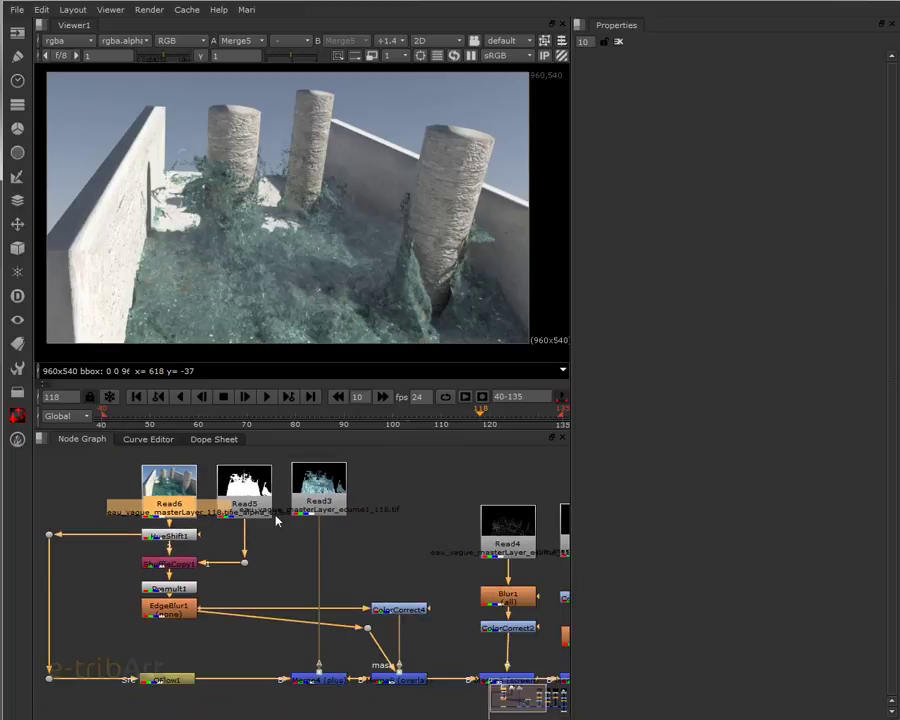
left_click_drag(422, 555, 318, 546)
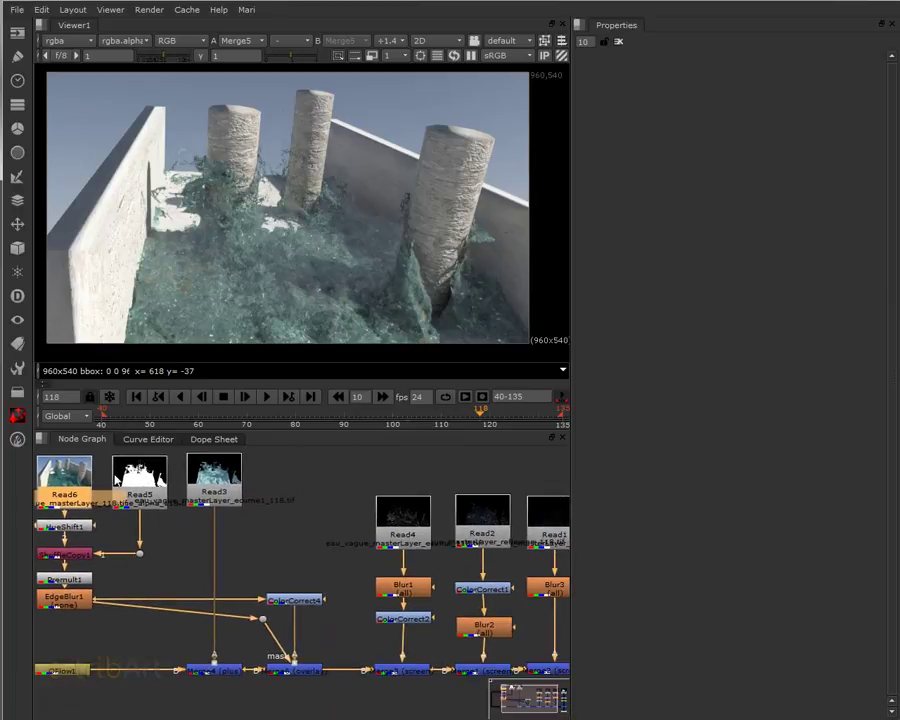
left_click_drag(136, 504, 92, 515)
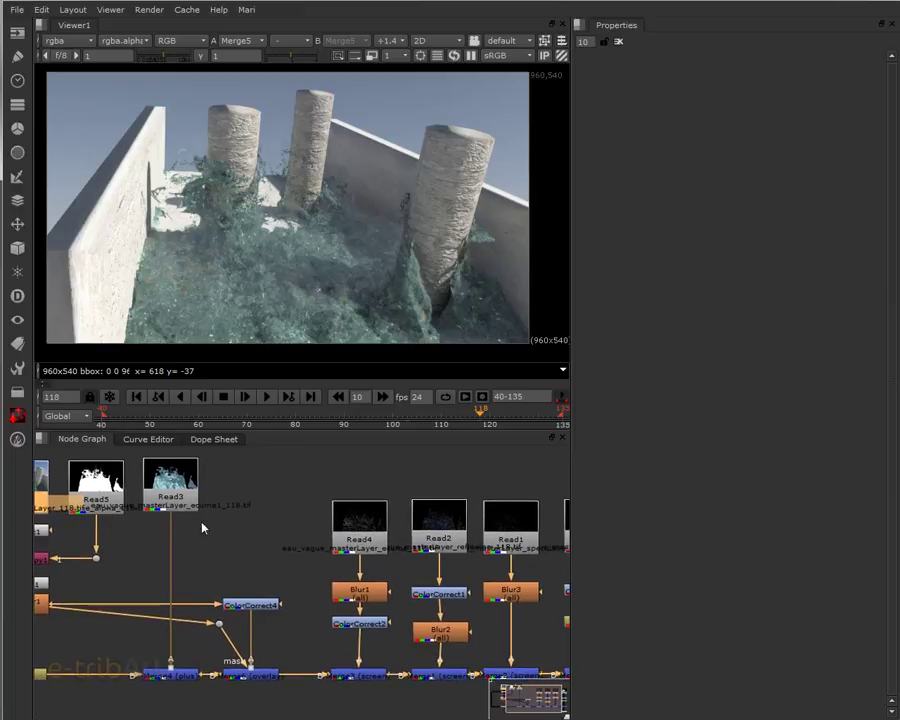
scroll(265, 545, "down", 4)
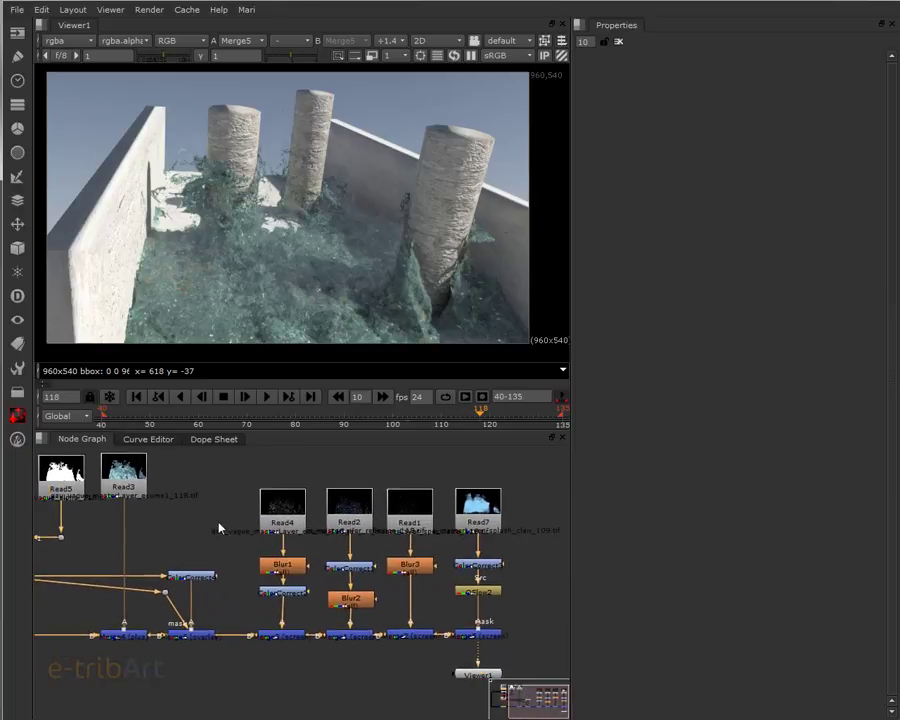
left_click_drag(117, 502, 198, 510)
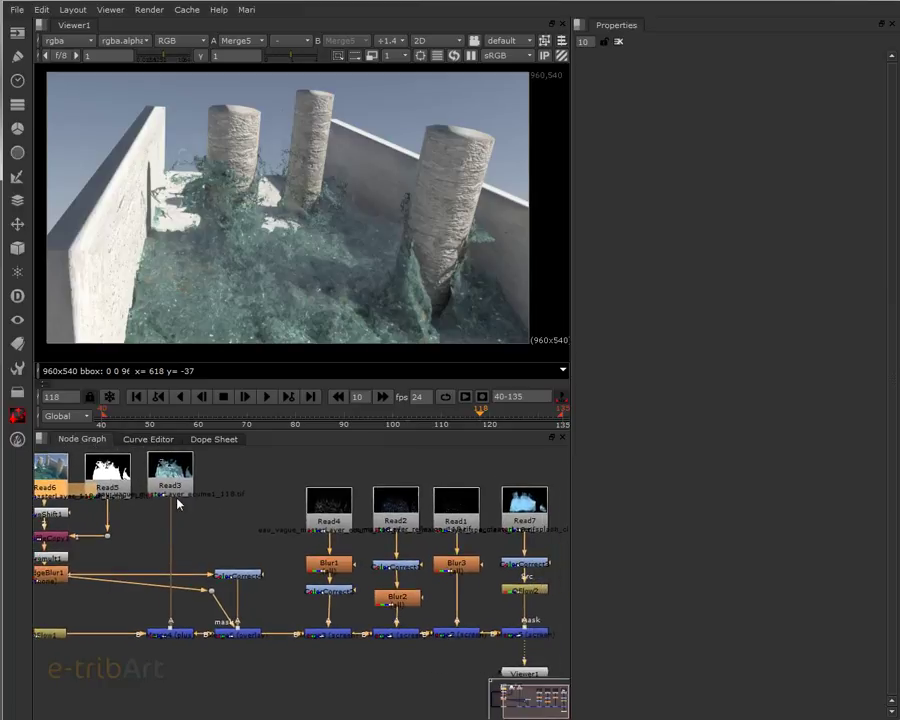
left_click_drag(332, 508, 256, 510)
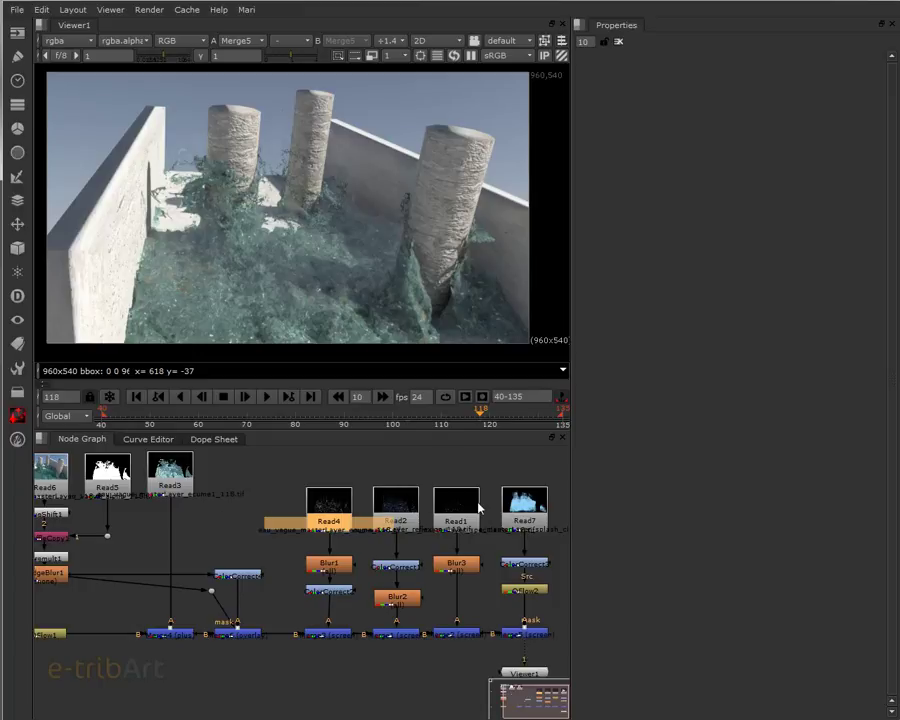
left_click_drag(160, 522, 305, 506)
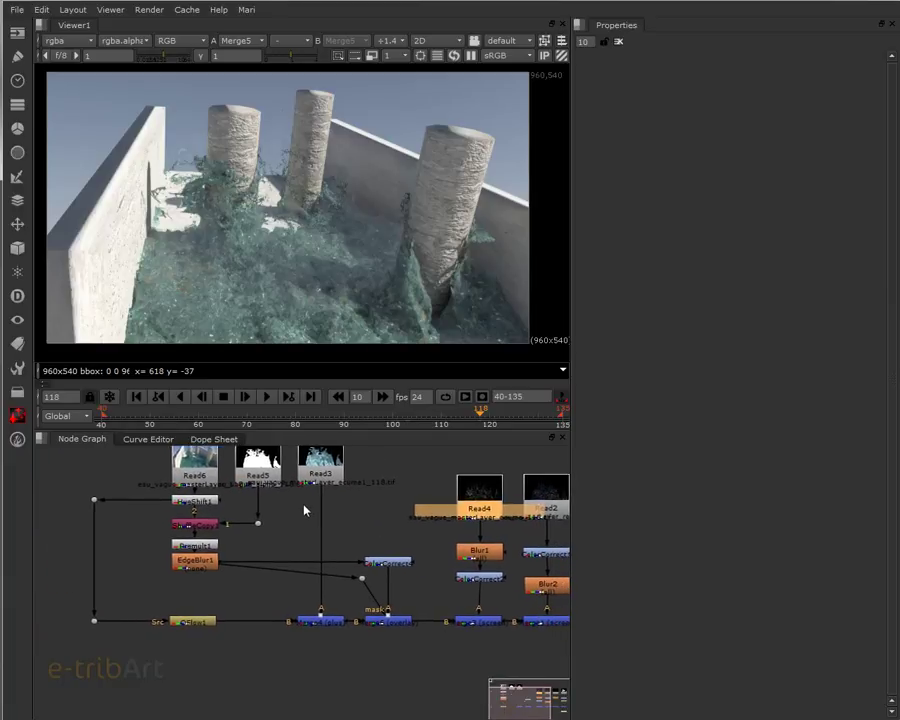
Show the Read6 source, the OFlow1 result and the HueShift1 output one after another in the viewer.
left_click(204, 462)
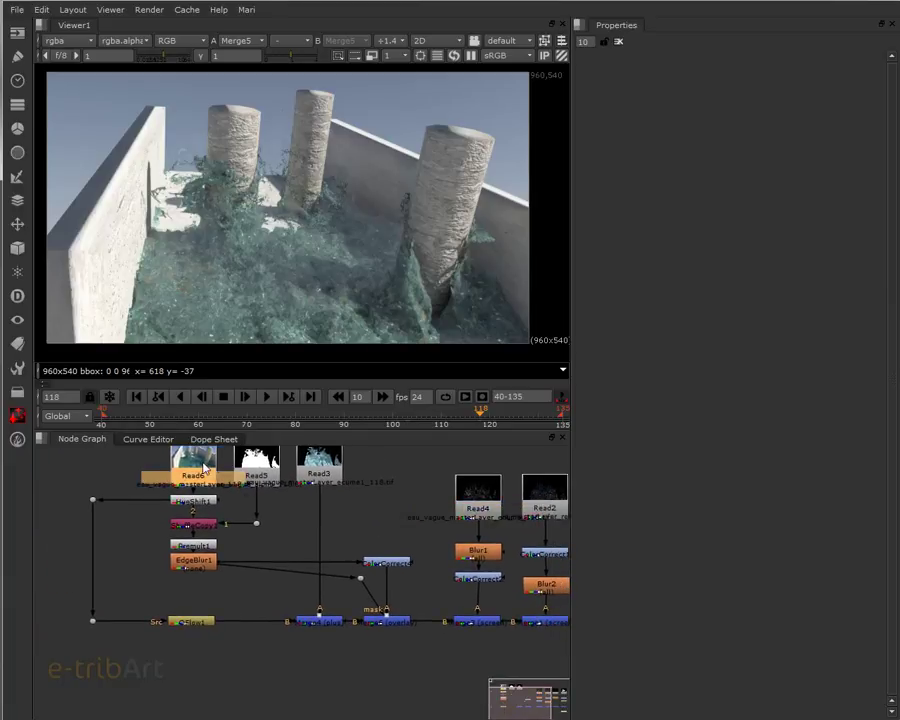
key("1")
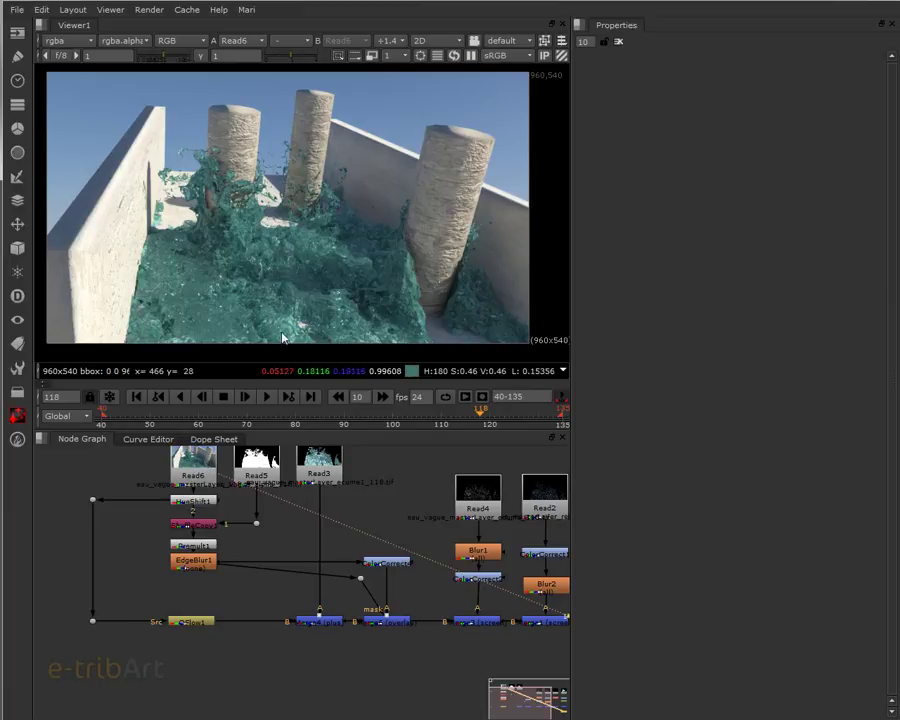
left_click(201, 623)
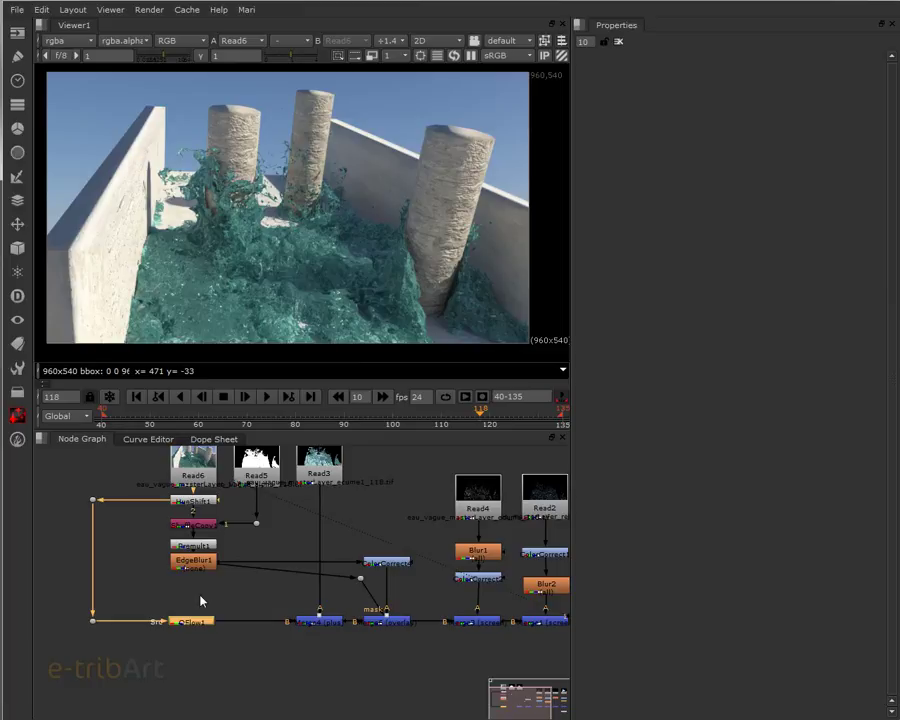
key("1")
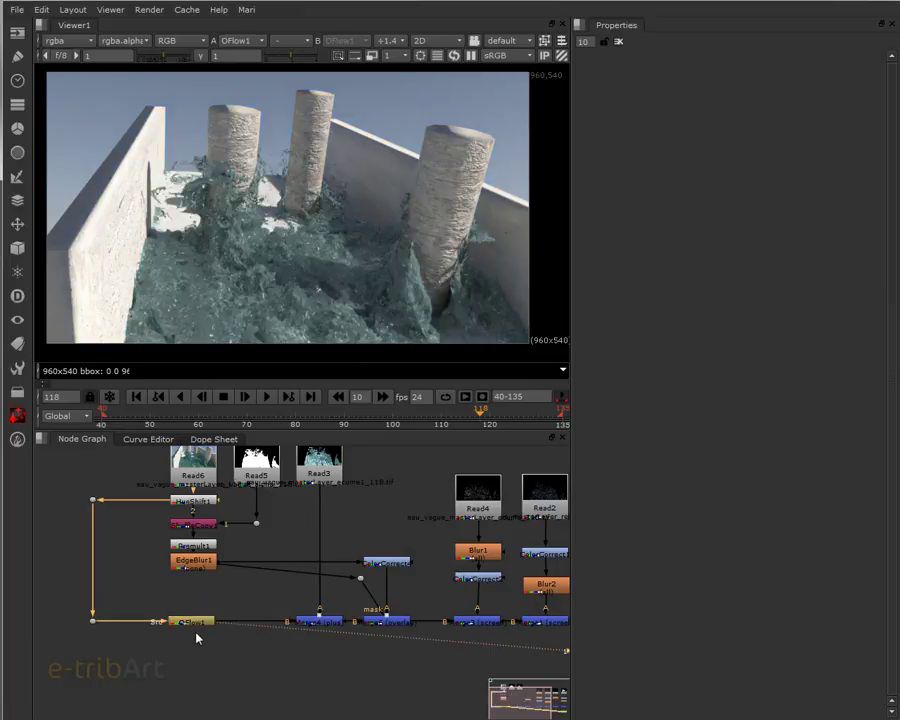
left_click(191, 502)
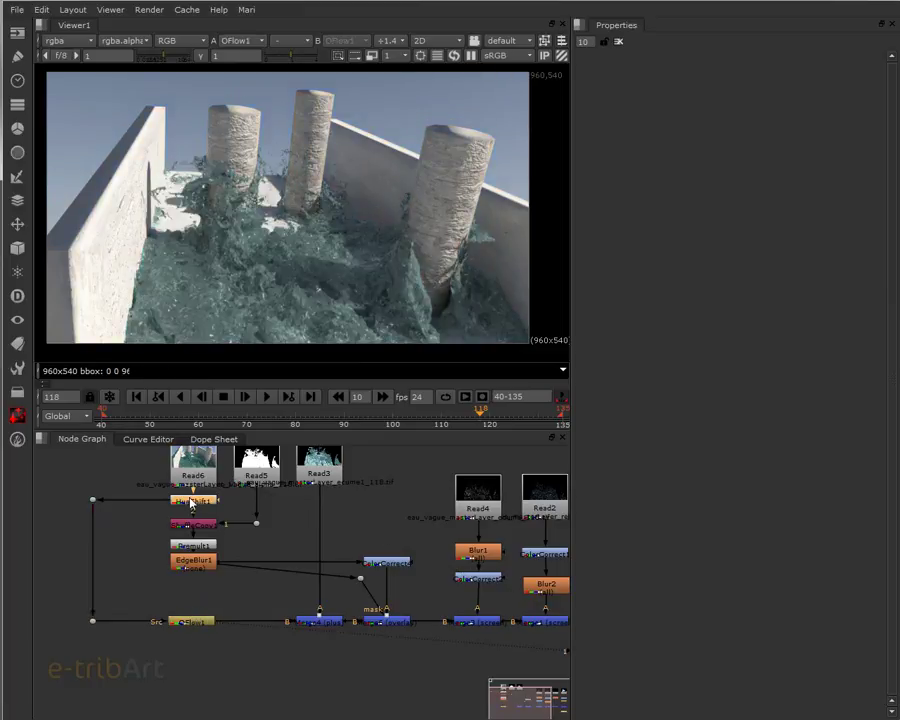
key("1")
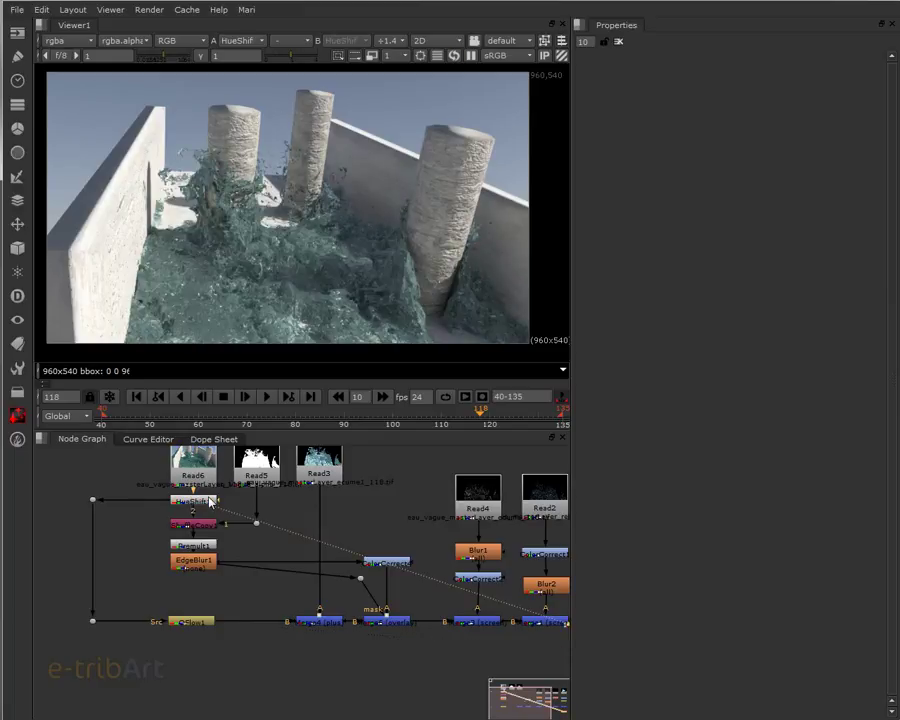
Show OFlow1 in the viewer, move the Viewer1 node beside it, and connect the viewer's second input to HueShift1.
left_click(201, 624)
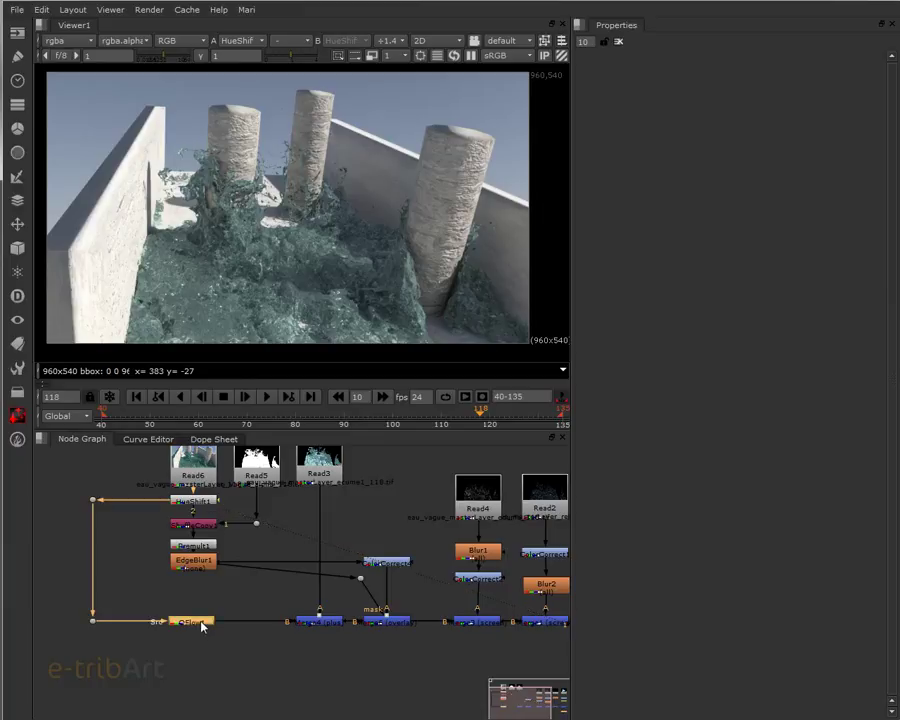
key("1")
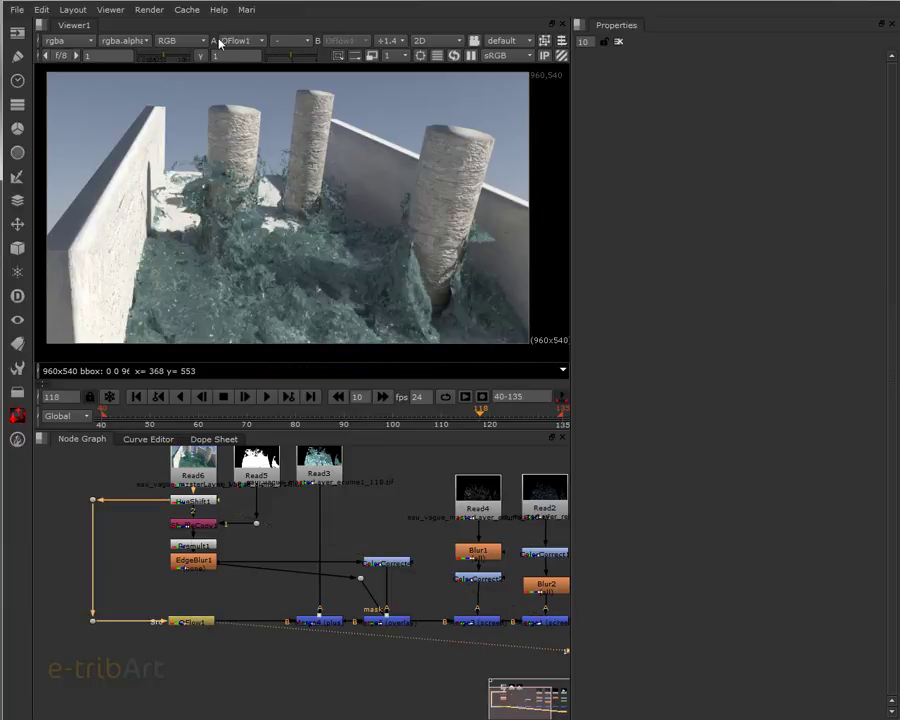
scroll(376, 645, "down", 2)
left_click_drag(388, 638, 276, 554)
left_click_drag(508, 611, 344, 677)
scroll(194, 582, "up", 2)
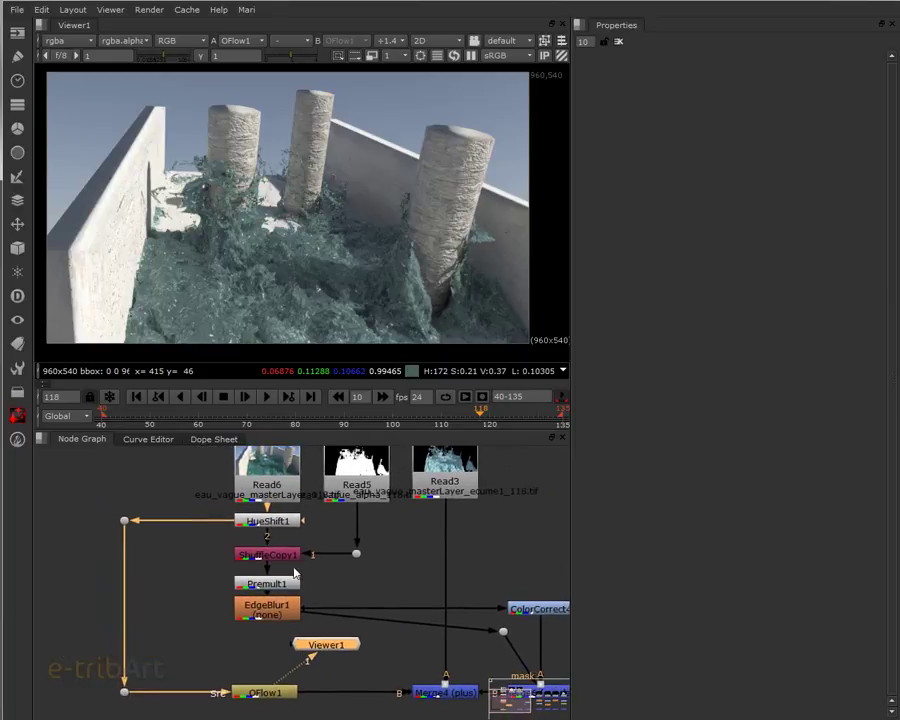
left_click_drag(296, 650, 294, 527)
Set up a wipe comparison between OFlow1 as A and HueShift1 as B, and place its centre over the water.
left_click(295, 40)
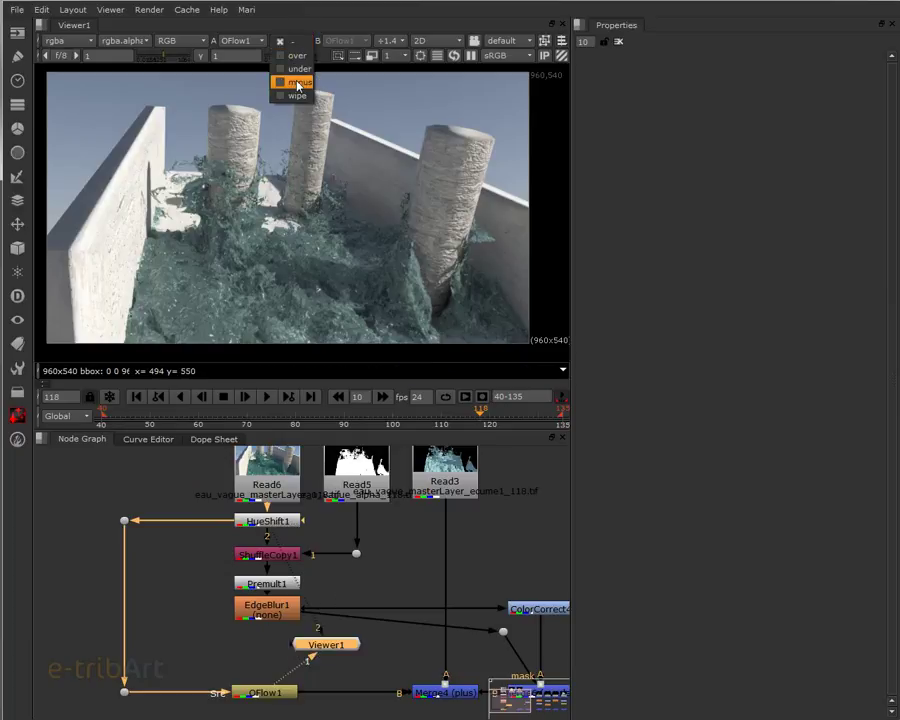
left_click(297, 95)
left_click(342, 41)
left_click(342, 56)
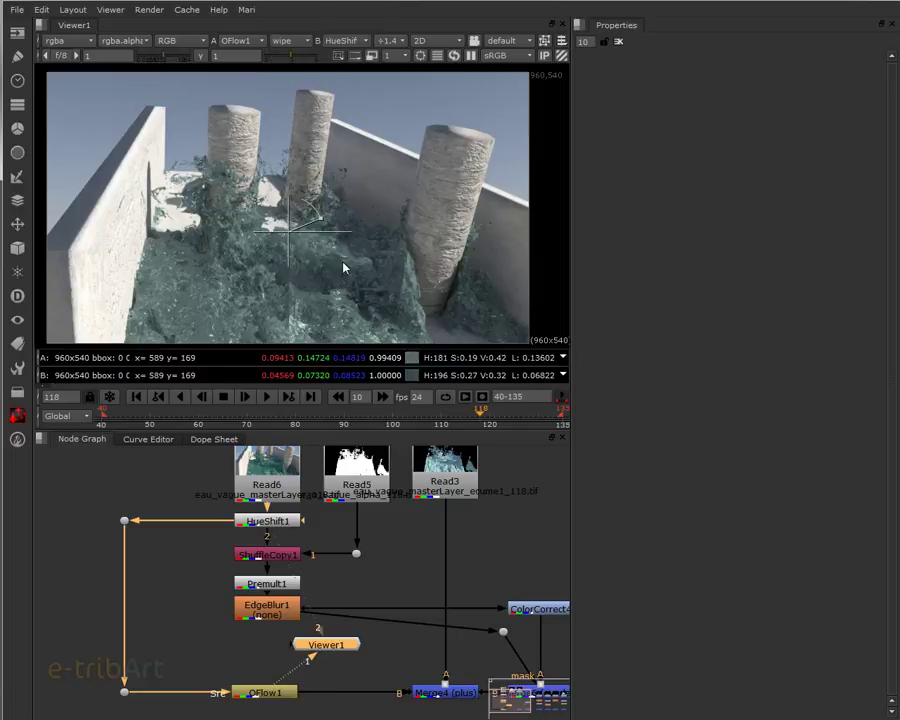
mouse_move(288, 231)
left_mouse_down()
mouse_move(247, 231)
mouse_move(261, 251)
mouse_move(354, 253)
mouse_move(203, 255)
mouse_move(357, 253)
mouse_move(261, 255)
mouse_move(292, 253)
left_mouse_up()
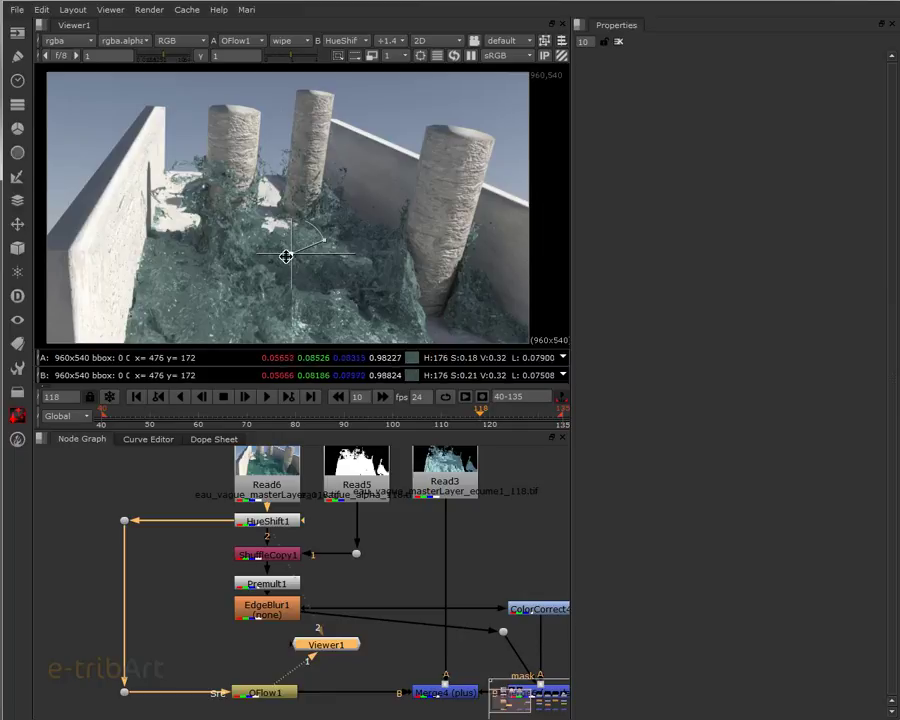
mouse_move(287, 256)
left_mouse_down()
mouse_move(260, 264)
mouse_move(276, 265)
left_mouse_up()
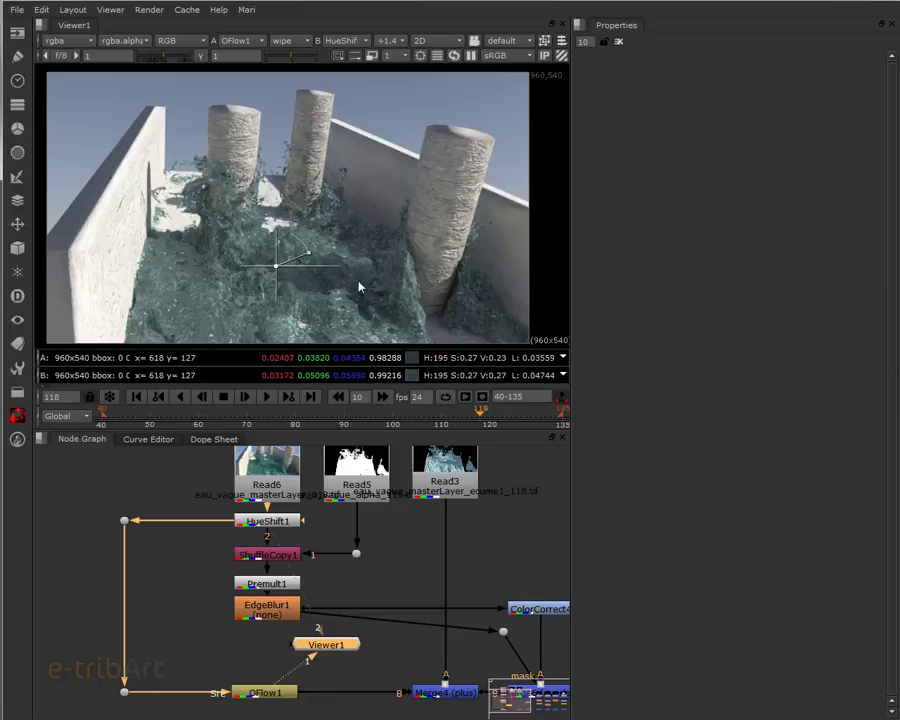
Open OFlow1's properties and review the Method and Timing options, keeping Motion and Speed.
double_click(268, 692)
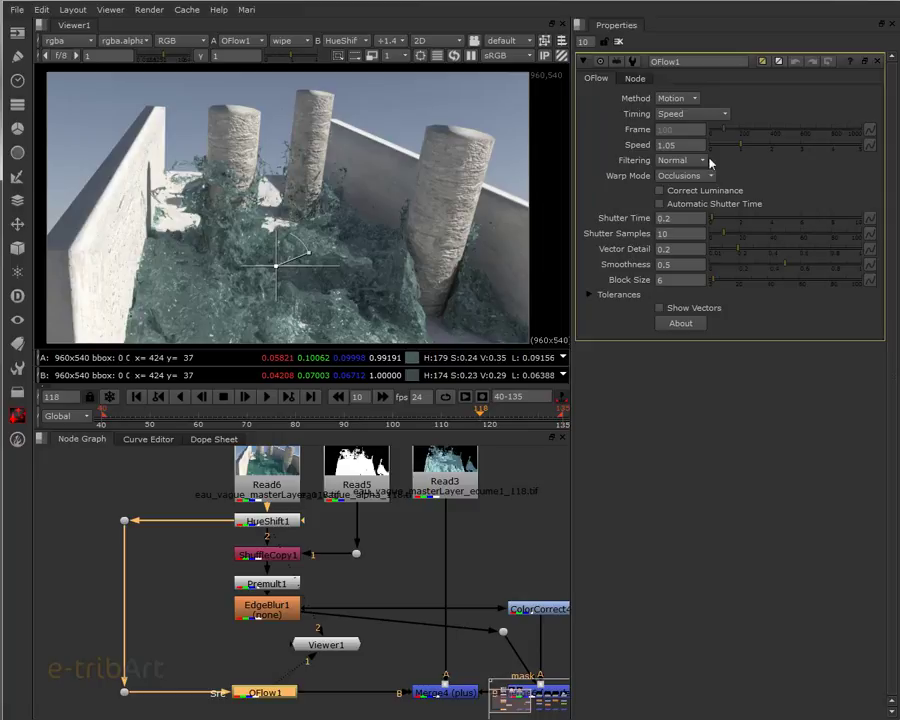
left_click(669, 99)
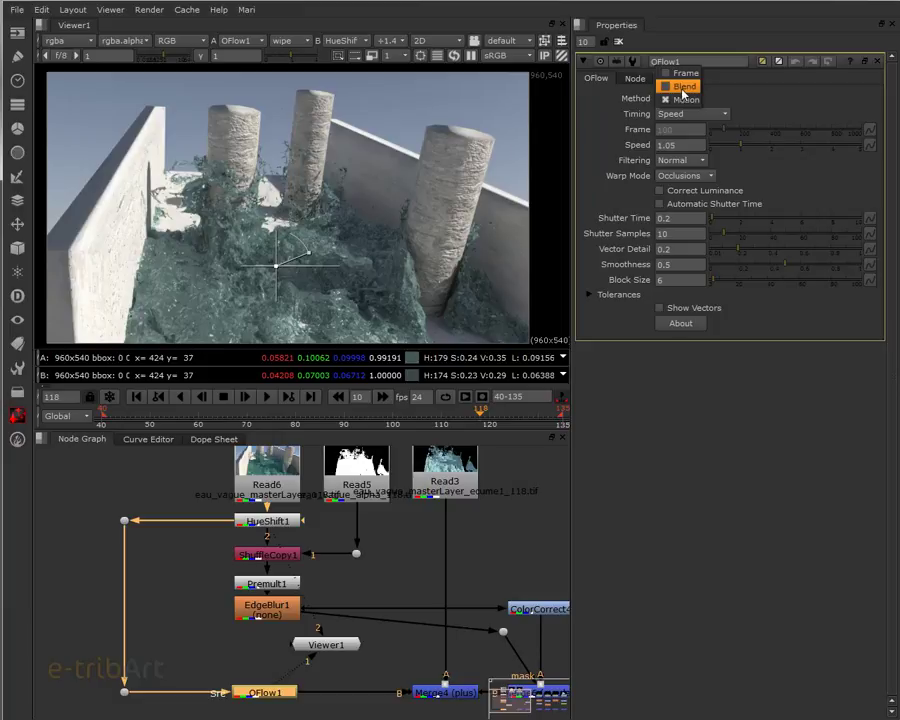
left_click(686, 99)
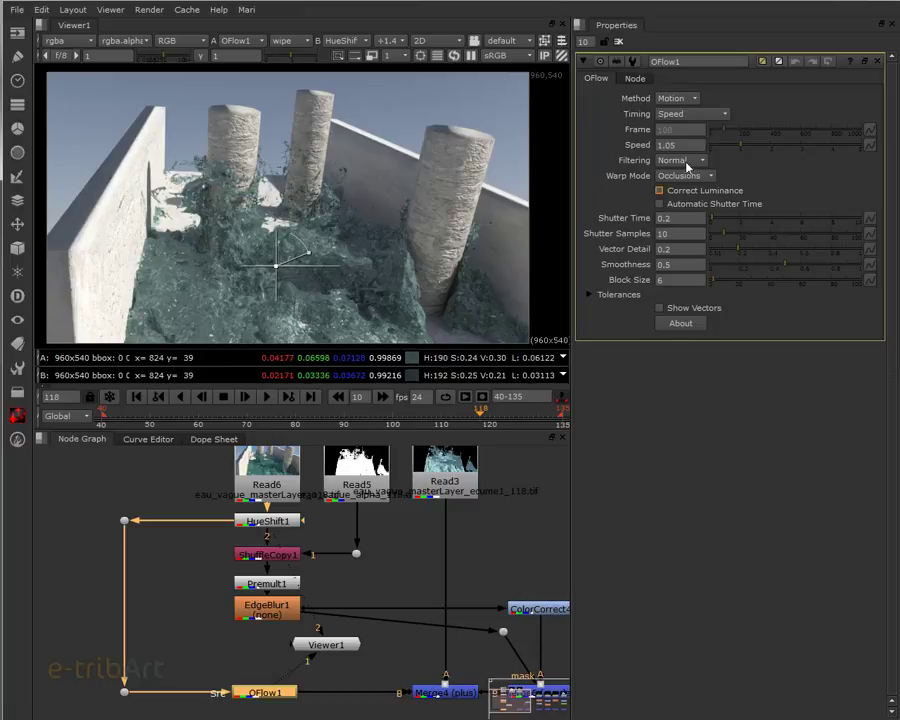
left_click(716, 116)
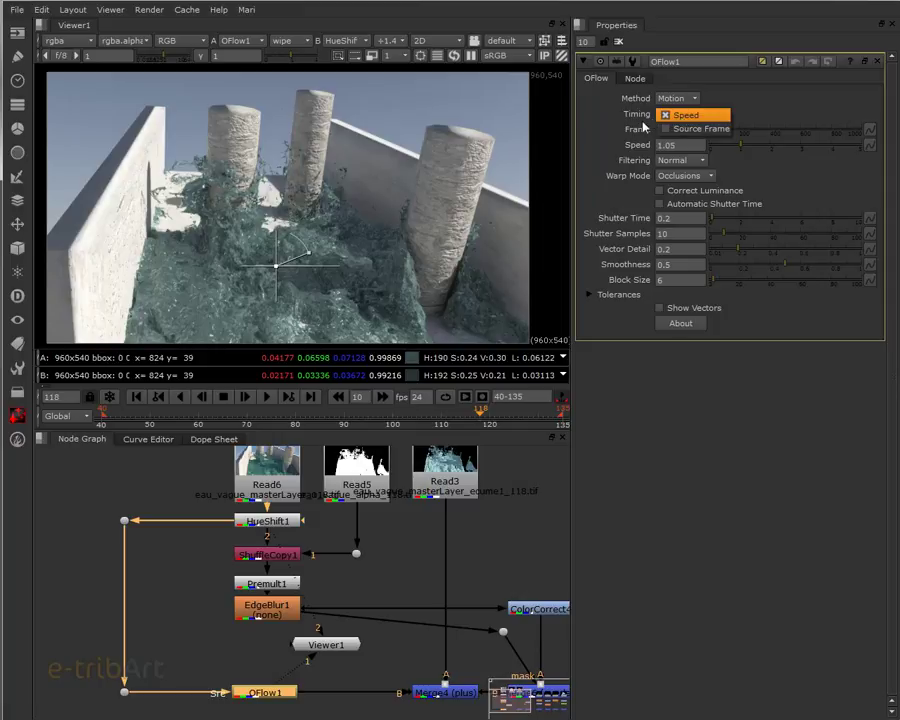
left_click(668, 116)
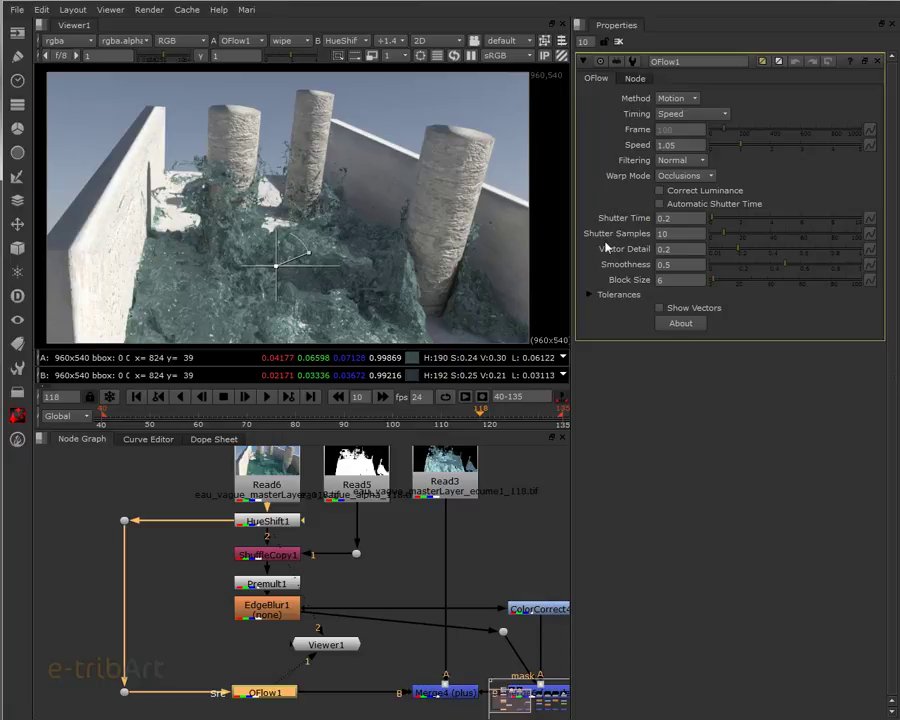
Turn on Show Vectors for OFlow1, shift the wipe centre, and examine the motion vectors on the wave up close.
left_click(659, 308)
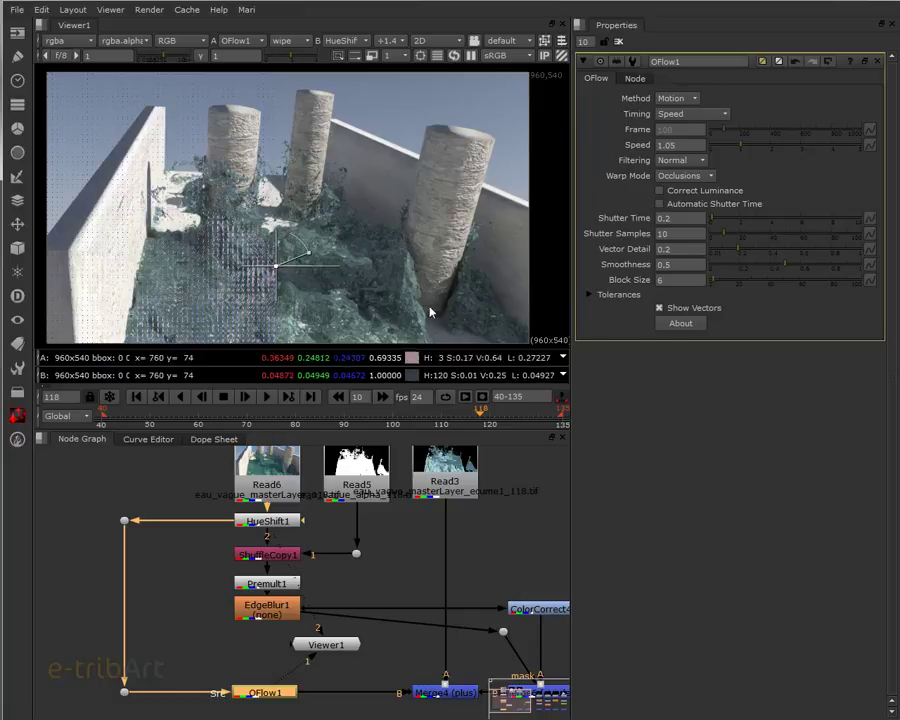
left_click_drag(277, 267, 317, 265)
scroll(293, 303, "up", 3)
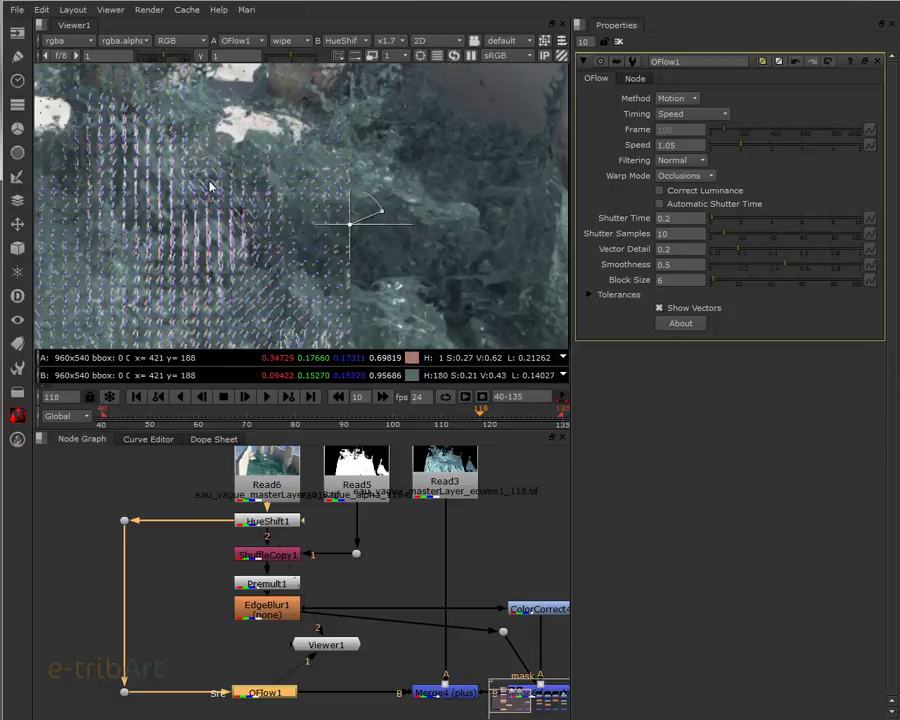
scroll(209, 182, "down", 3)
scroll(142, 268, "up", 2)
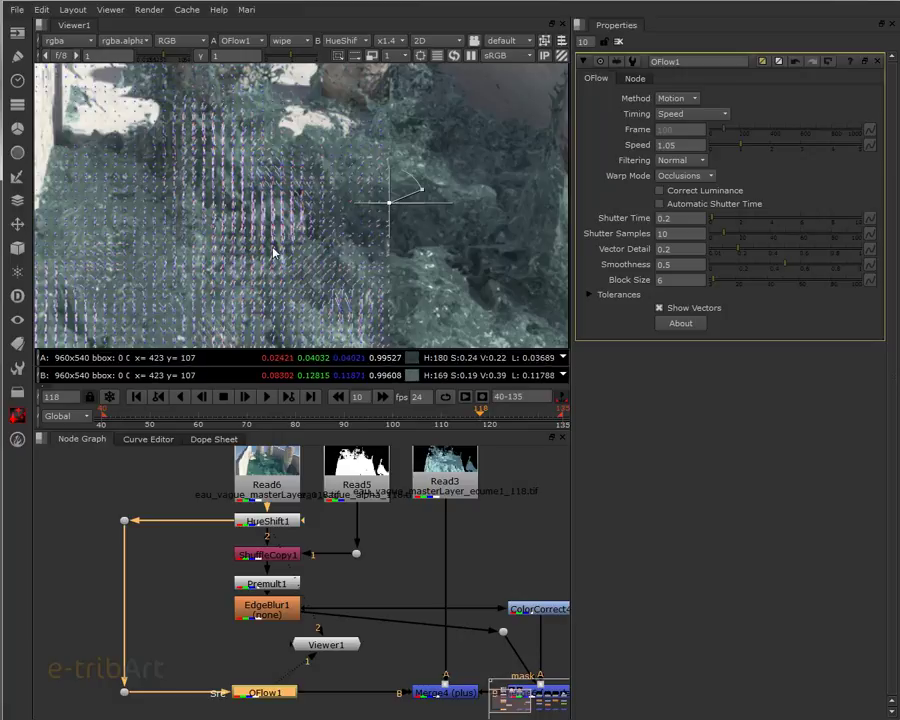
scroll(265, 230, "down", 2)
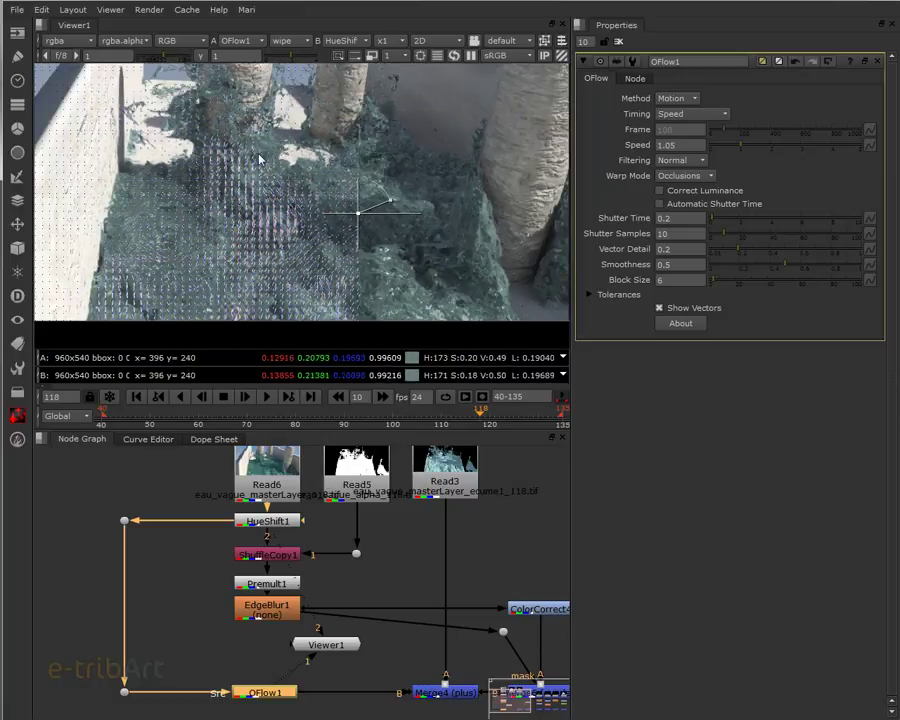
scroll(258, 245, "up", 2)
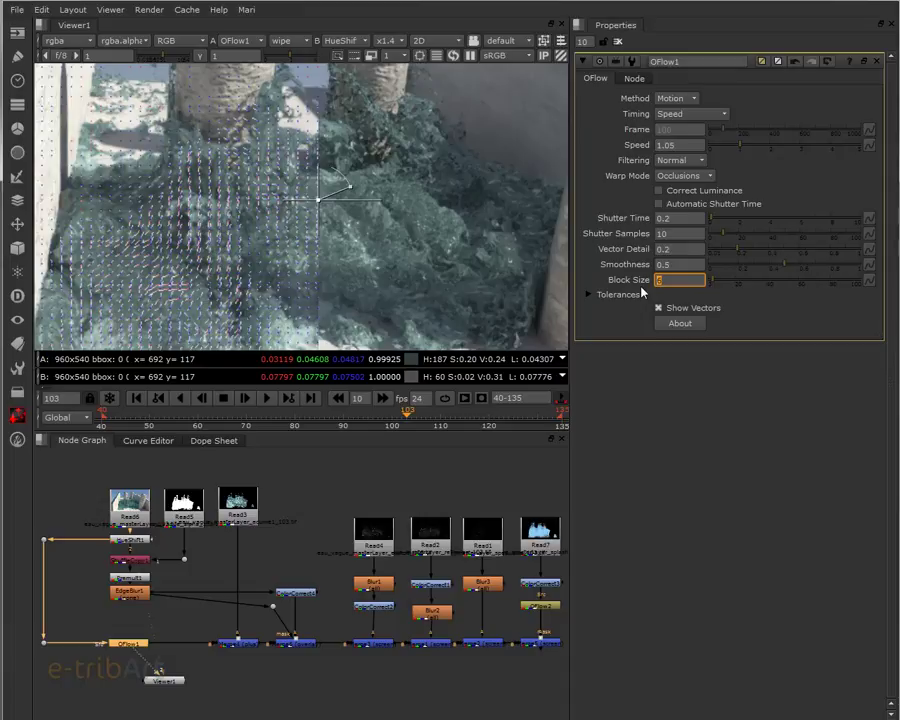
Compare OFlow1 Block Size values of 8 and 10, and settle on 2 with the vectors shown.
key("Return")
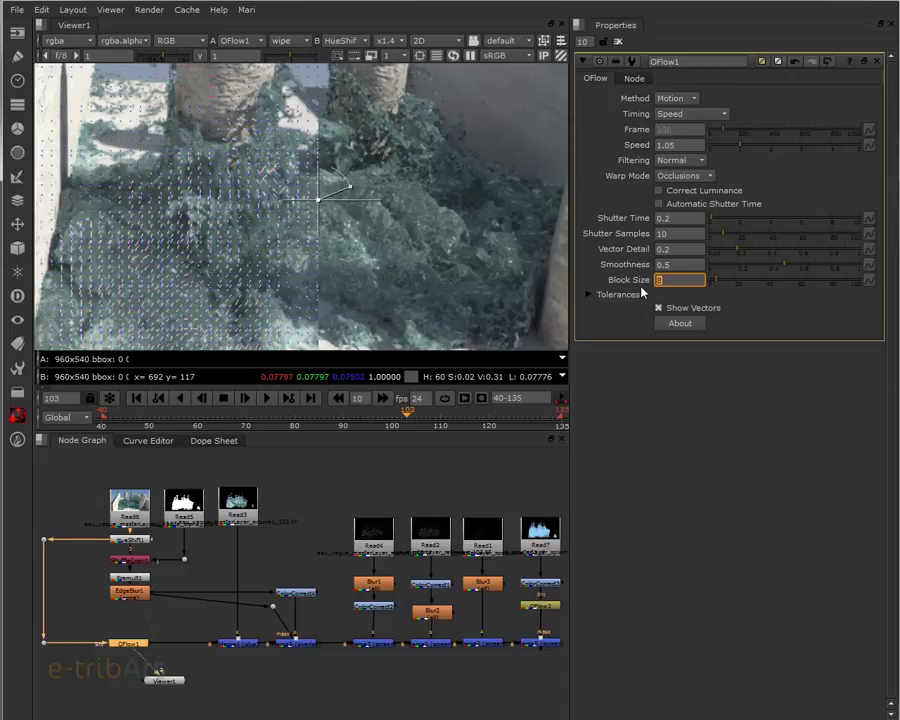
type("10")
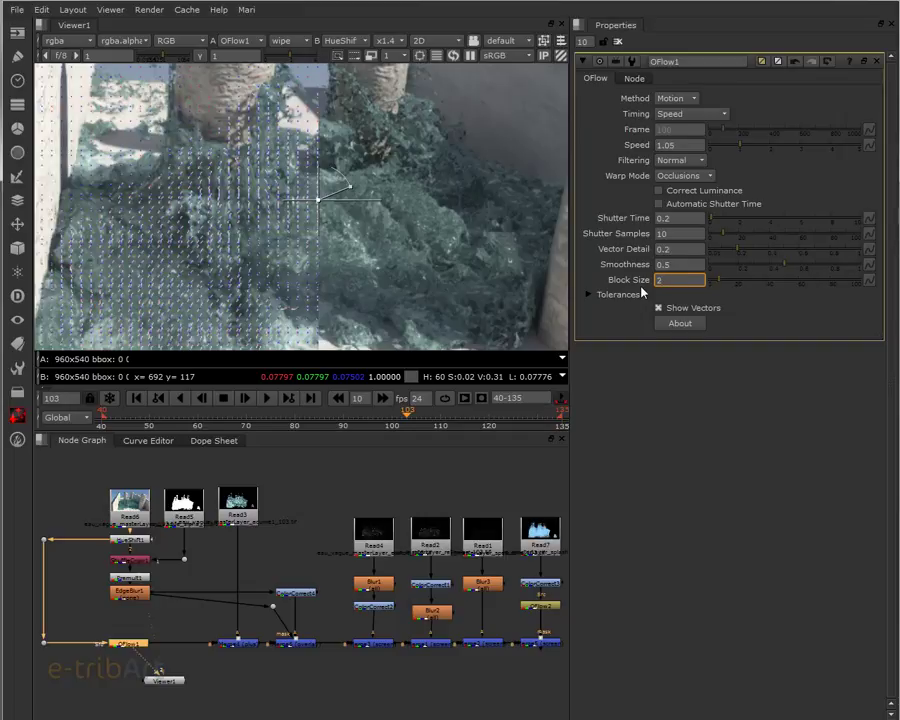
key("Return")
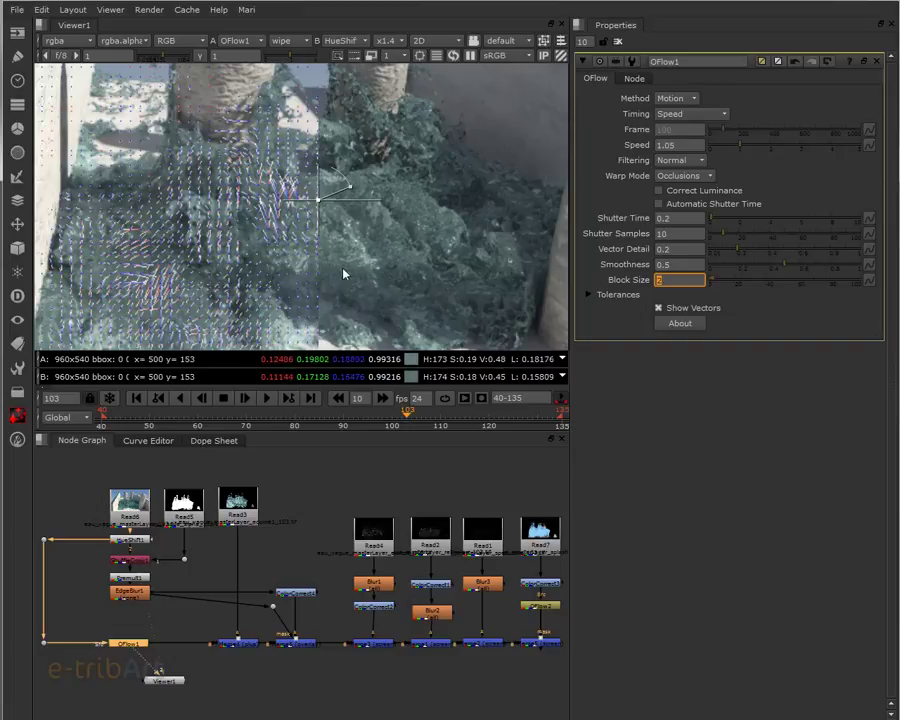
key("Return")
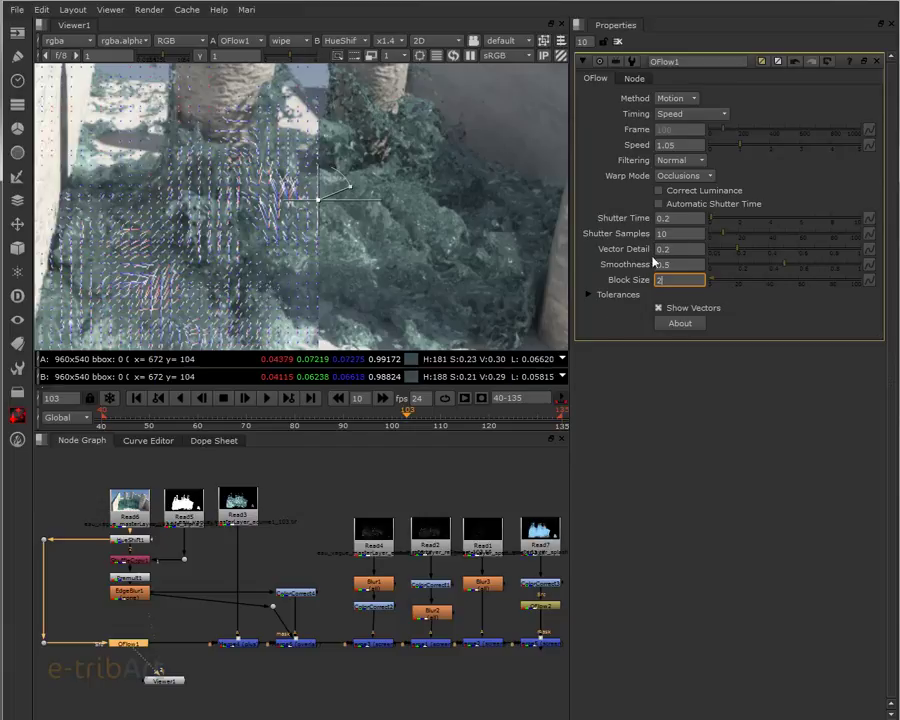
left_click(675, 311)
left_click(678, 313)
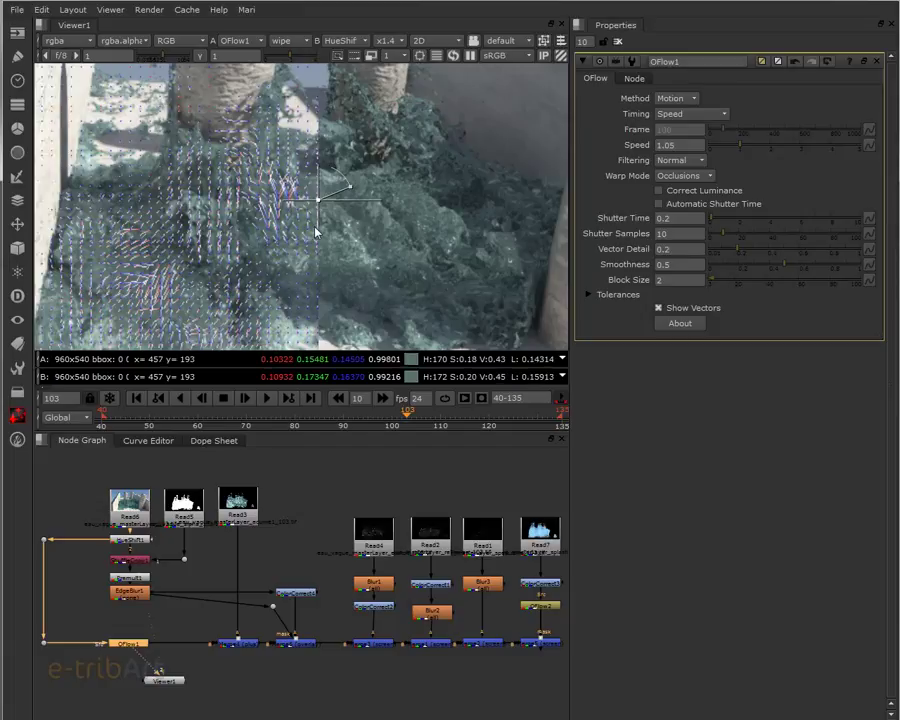
Hide the OFlow1 motion vectors and raise Shutter Time to 5.5.
left_click(672, 280)
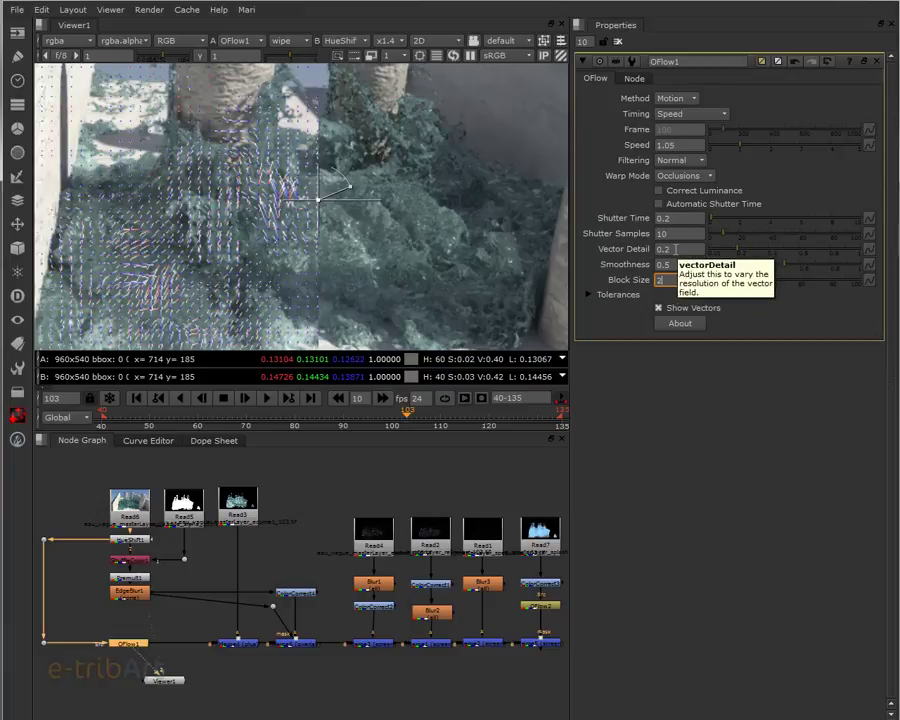
left_click(680, 234)
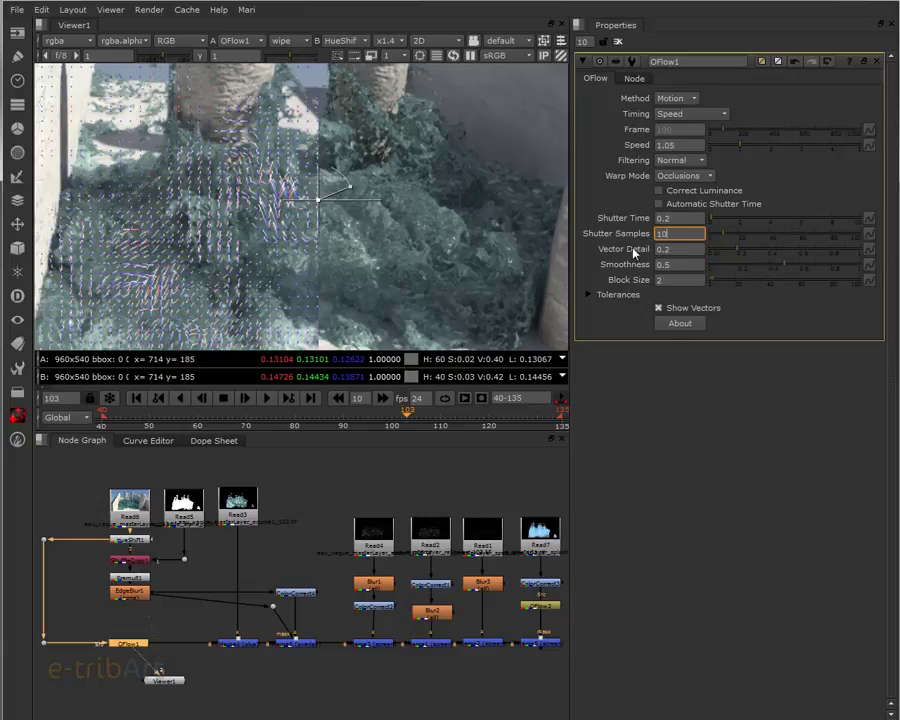
left_click(675, 218)
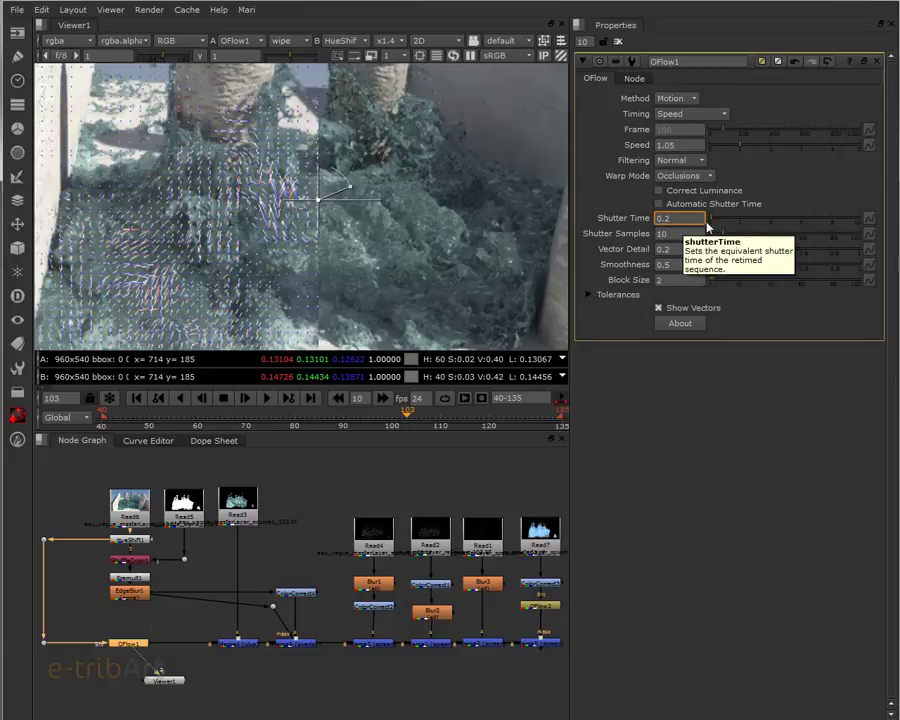
left_click(658, 307)
left_click_drag(713, 224, 793, 223)
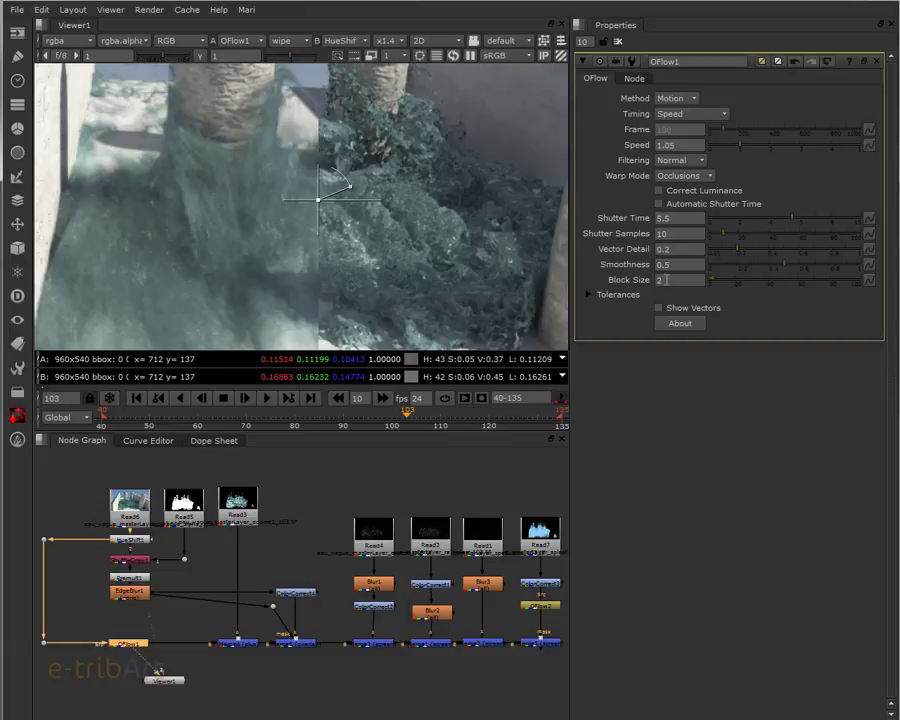
Compare OFlow1 Shutter Time values of 2 and 0.3, and settle on 2.1.
left_click(741, 224)
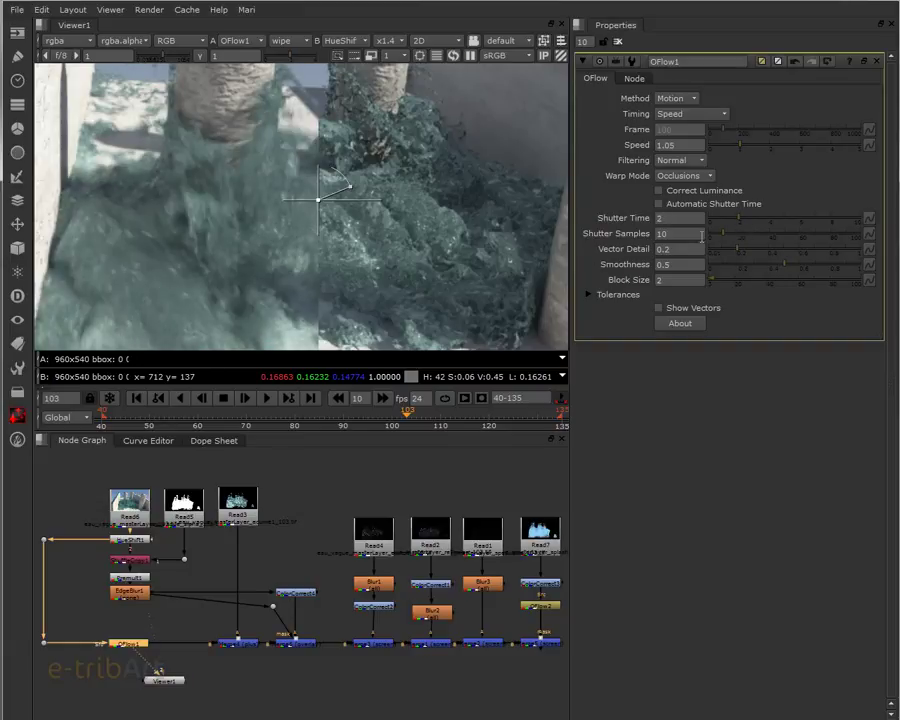
left_click_drag(741, 221, 714, 226)
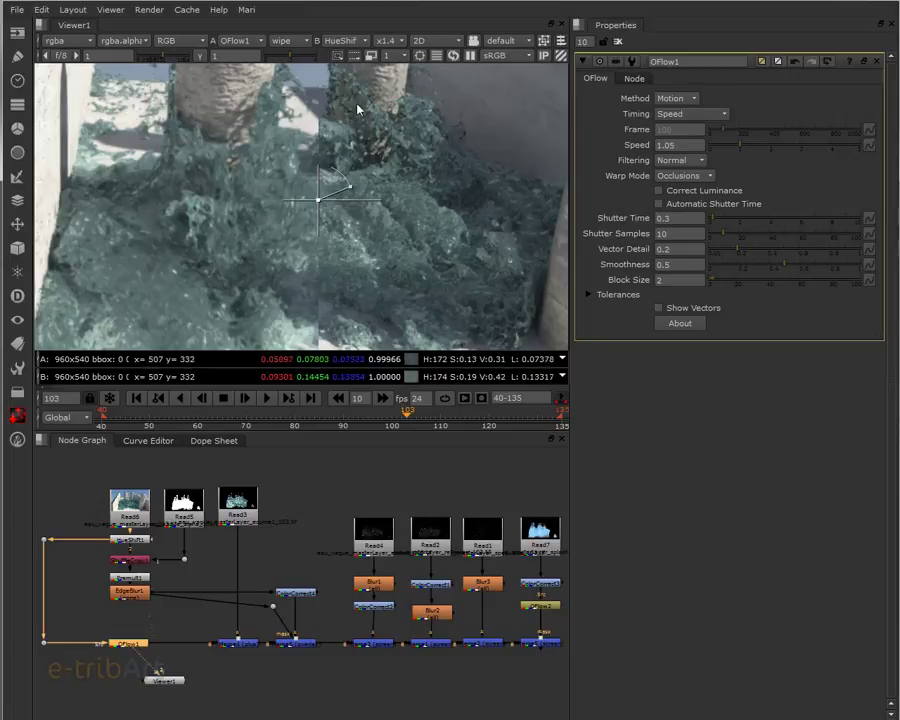
left_click_drag(715, 224, 741, 225)
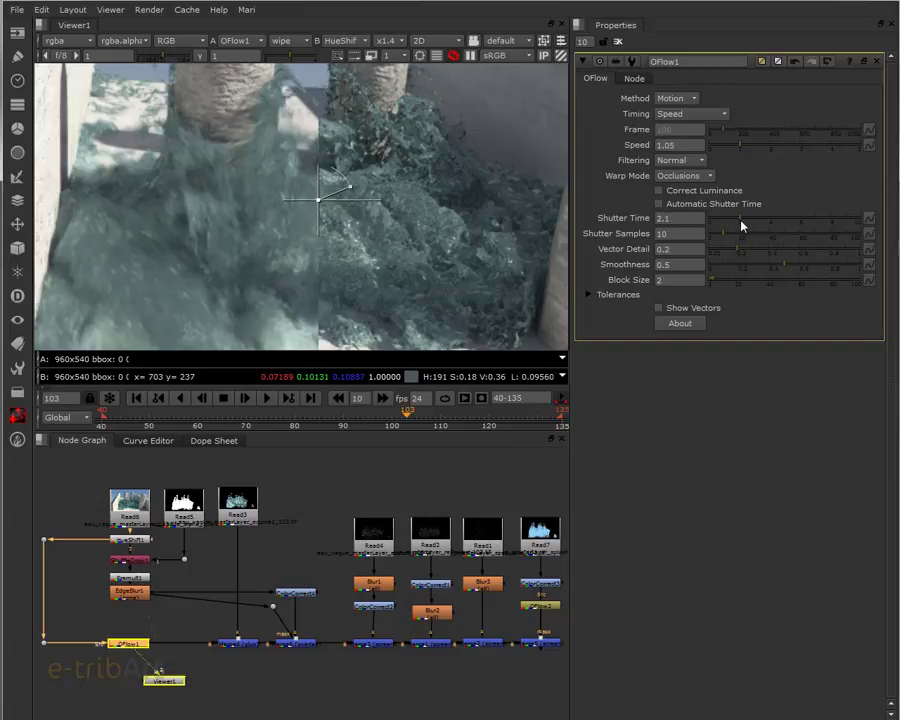
Try 2 Shutter Samples on OFlow1 and restore the value to 10.
double_click(677, 231)
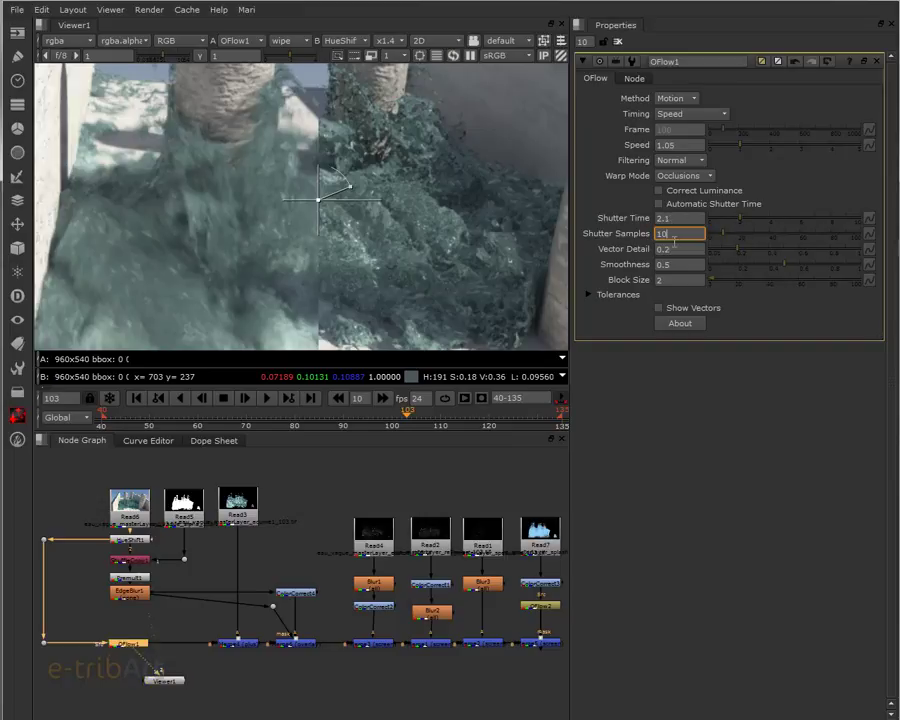
type("2")
key("Return")
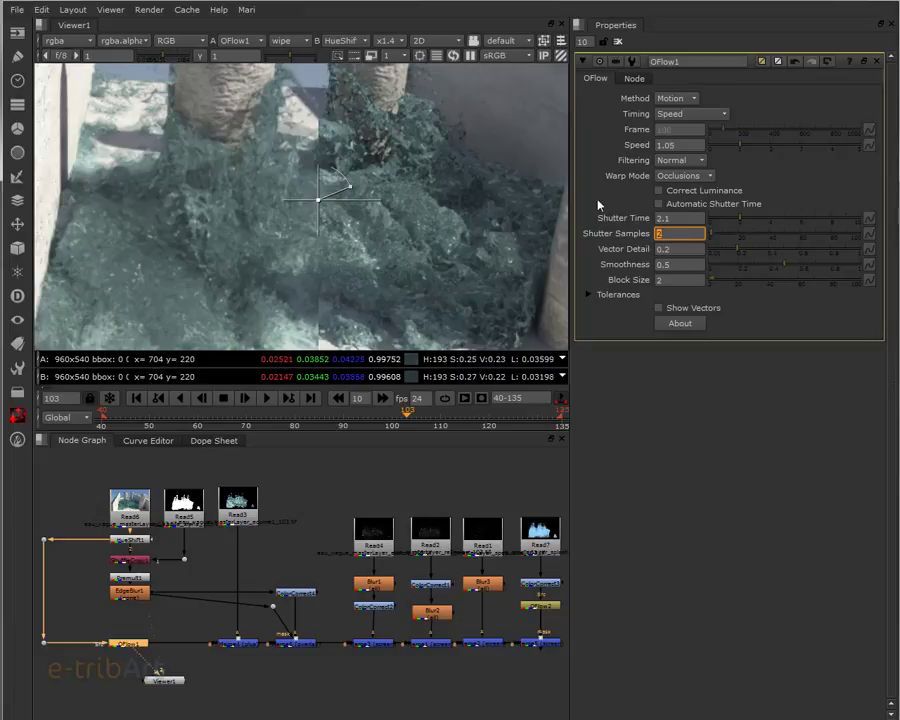
type("10")
key("Return")
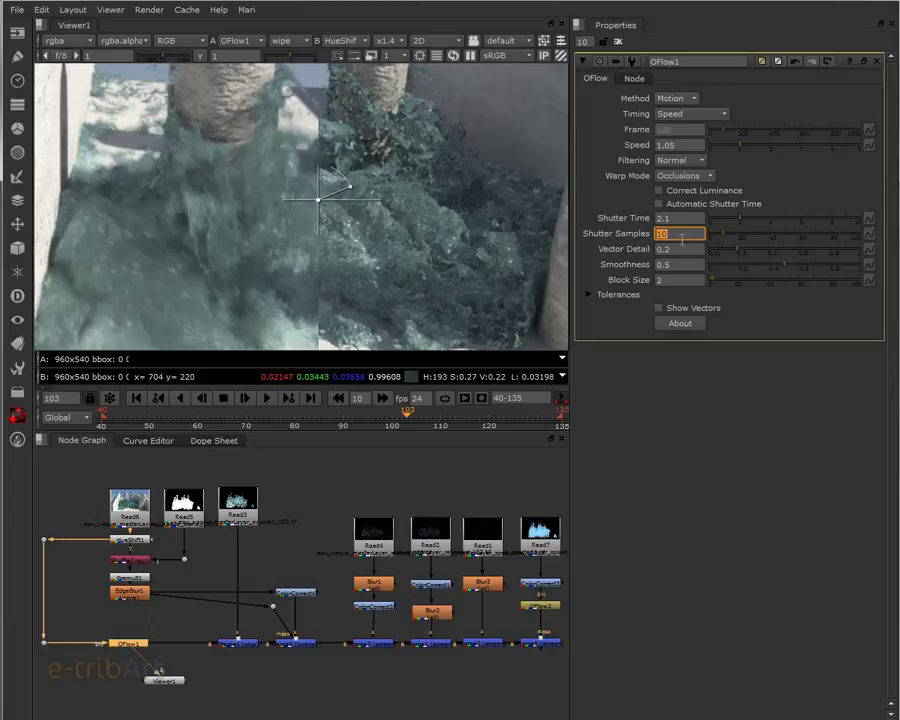
Increase OFlow1's Shutter Samples to 20 and on to 30 for a smoother motion blur.
type("20")
key("Return")
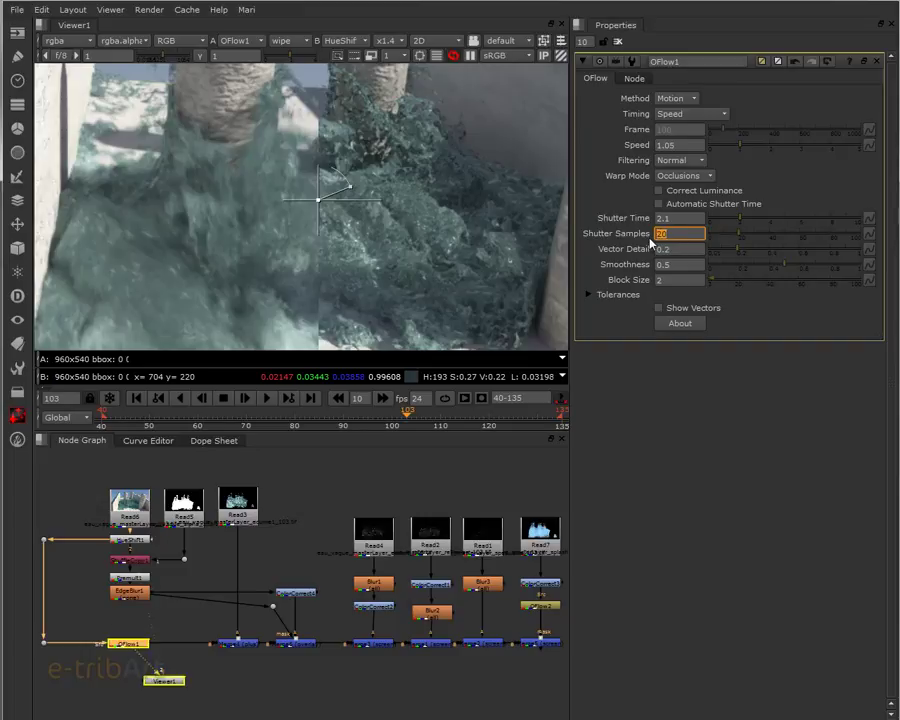
left_click(684, 233)
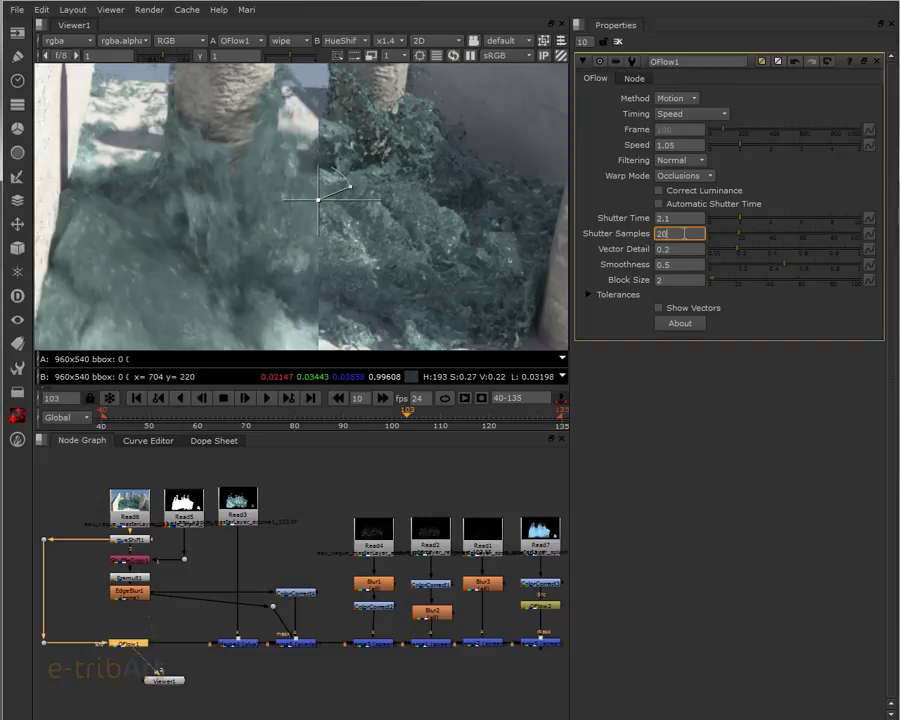
double_click(684, 233)
type("30")
key("Return")
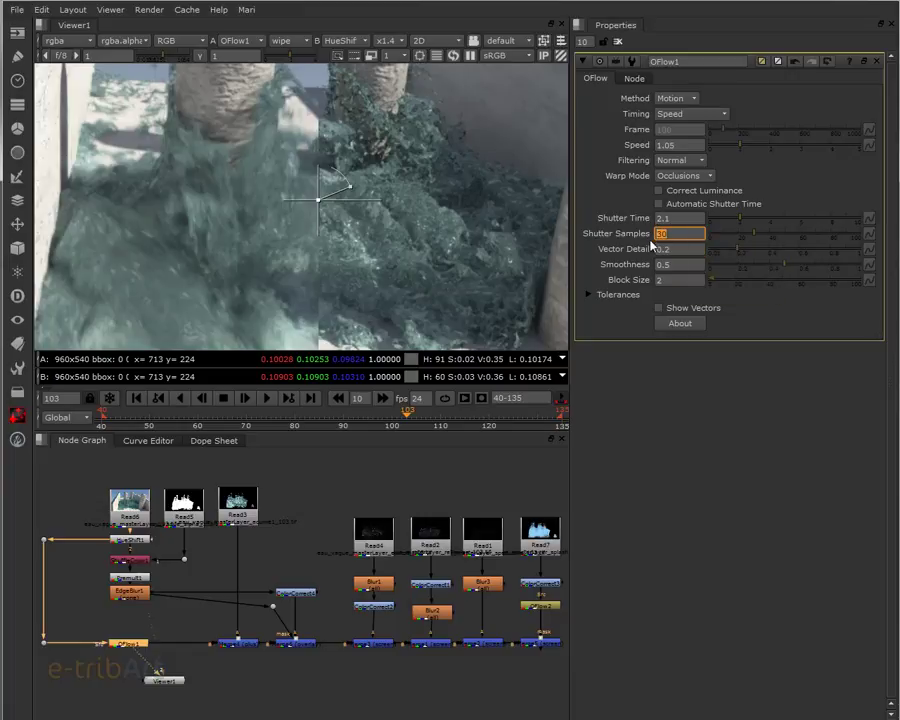
Reduce OFlow1's Shutter Samples to 15, try other low values, and settle on 10.
key("Return")
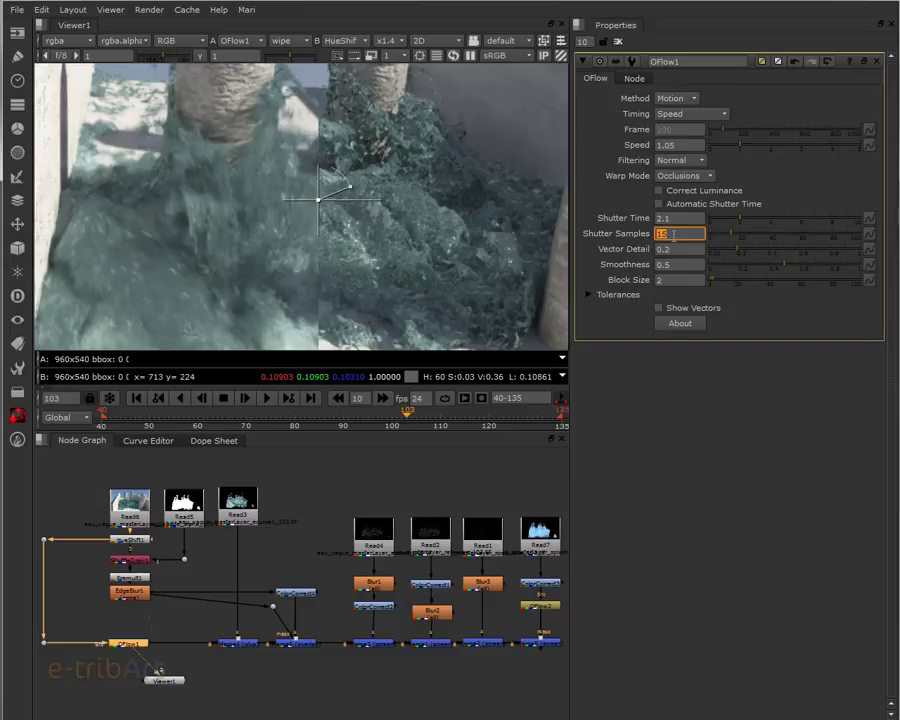
type("10")
key("BackSpace")
key("BackSpace")
type("5")
key("BackSpace")
type("9")
key("BackSpace")
type("10")
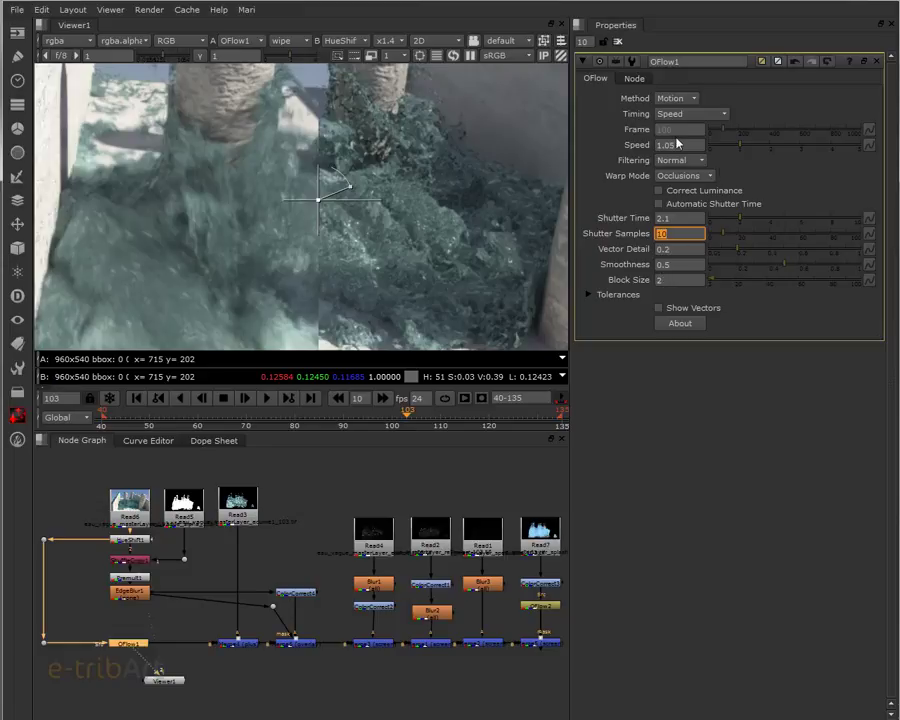
Try Speed values of 1 and 1.2 on OFlow1 to compare the retimed wave.
left_click(662, 146)
type("1")
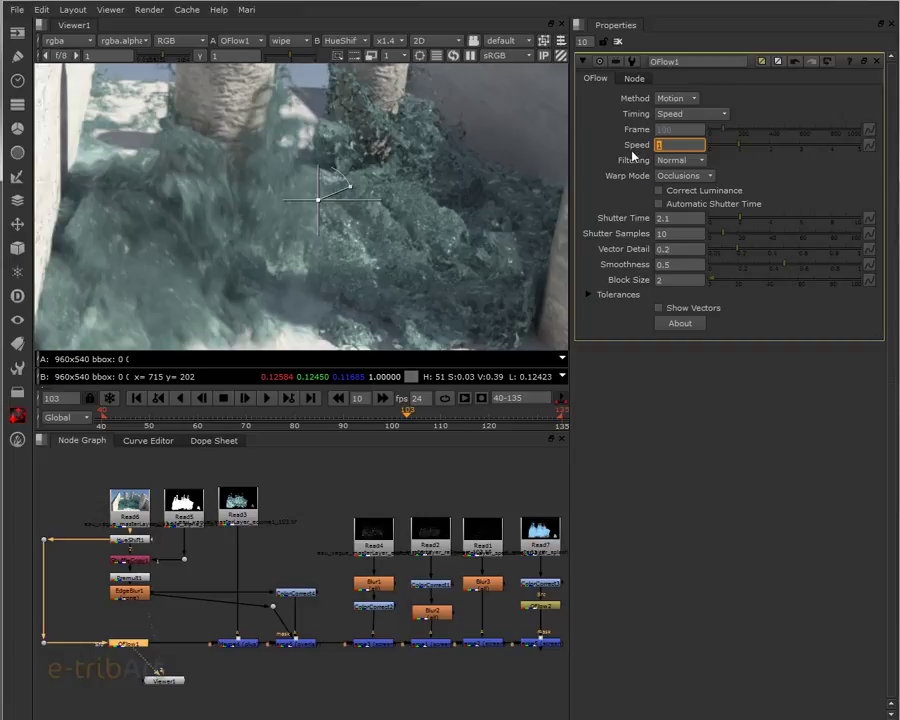
left_click(672, 146)
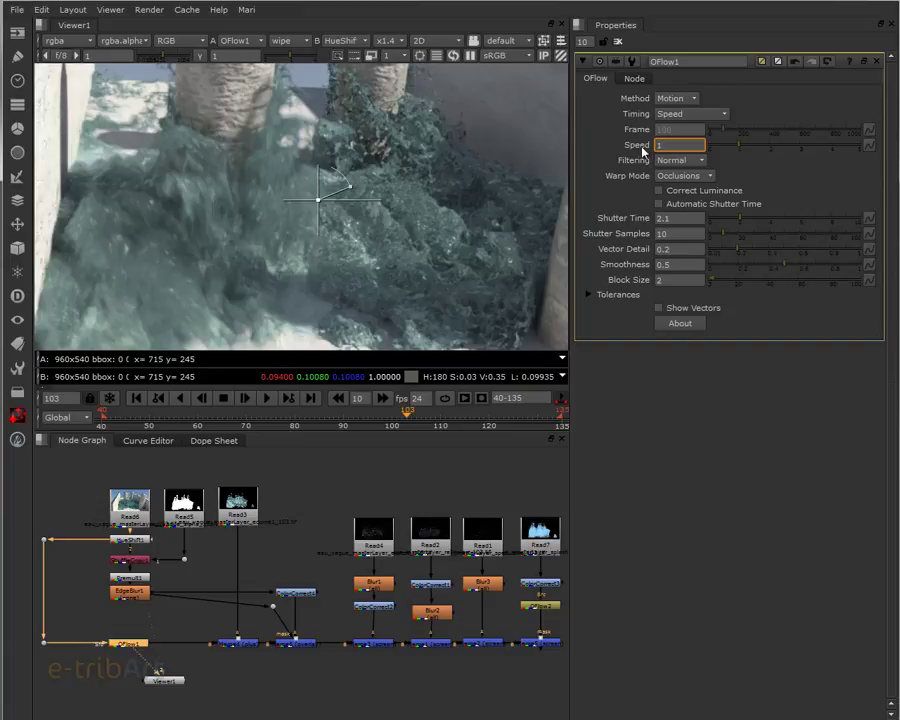
type("2")
key("Return")
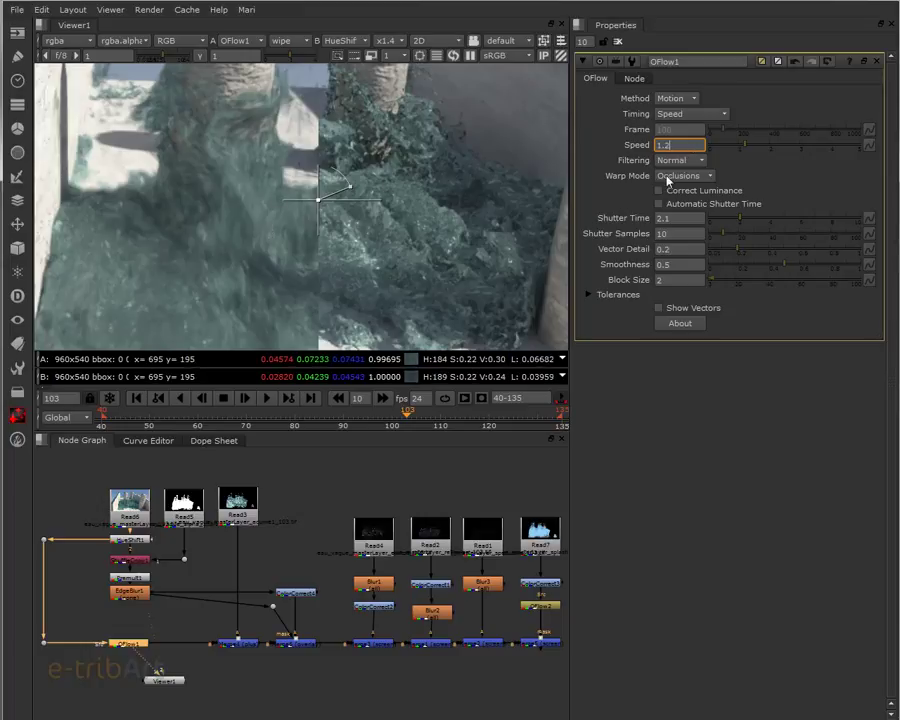
left_click(666, 220)
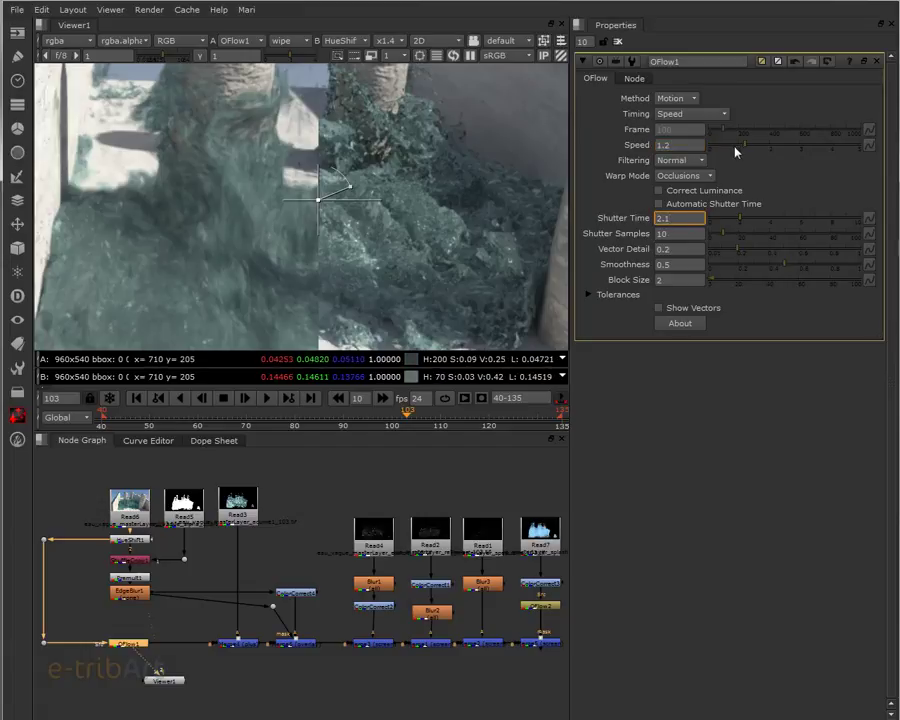
Set OFlow1's Speed to 0.6 to slow the wave footage down.
double_click(676, 145)
type("0.6")
key("Return")
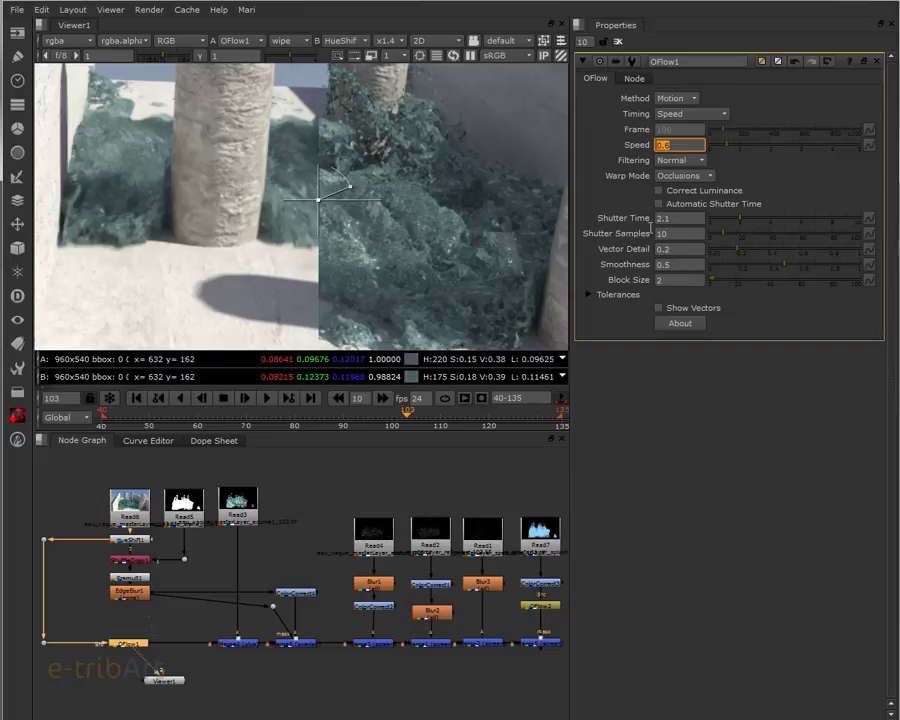
left_click(665, 233)
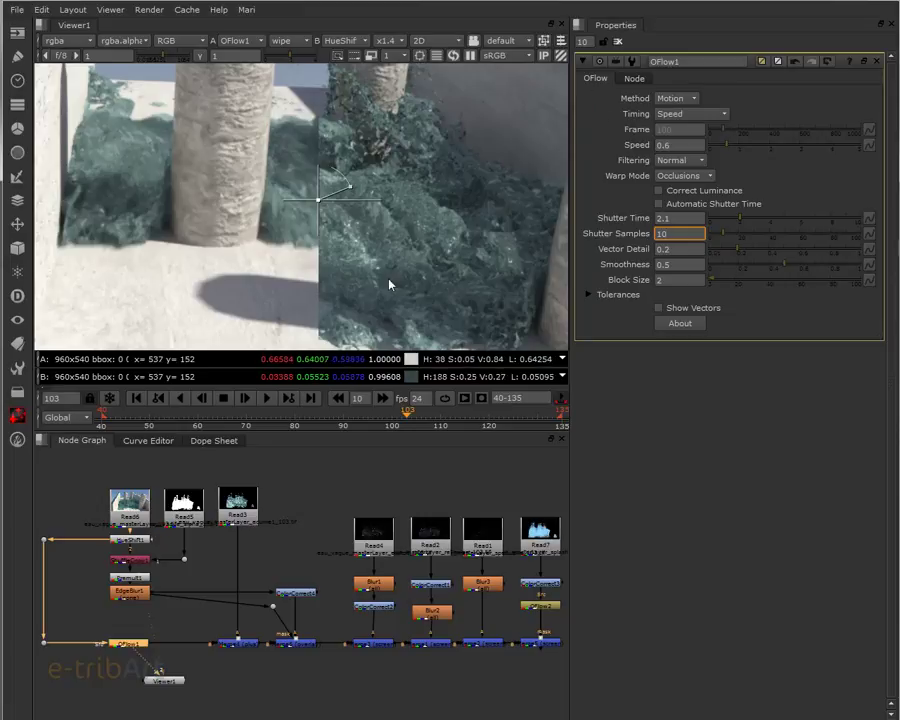
left_click_drag(313, 557, 285, 547)
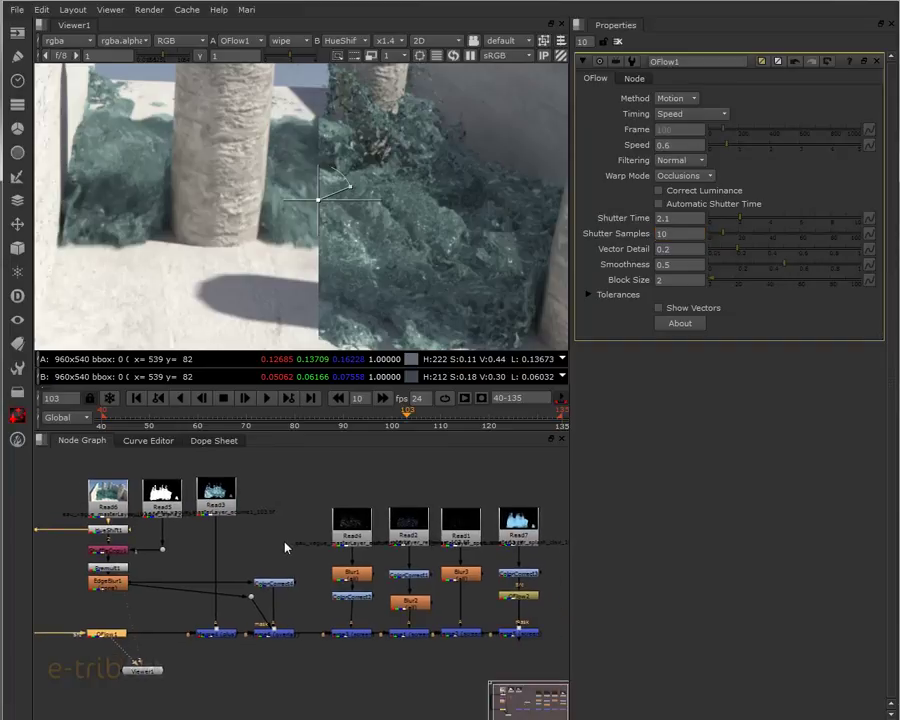